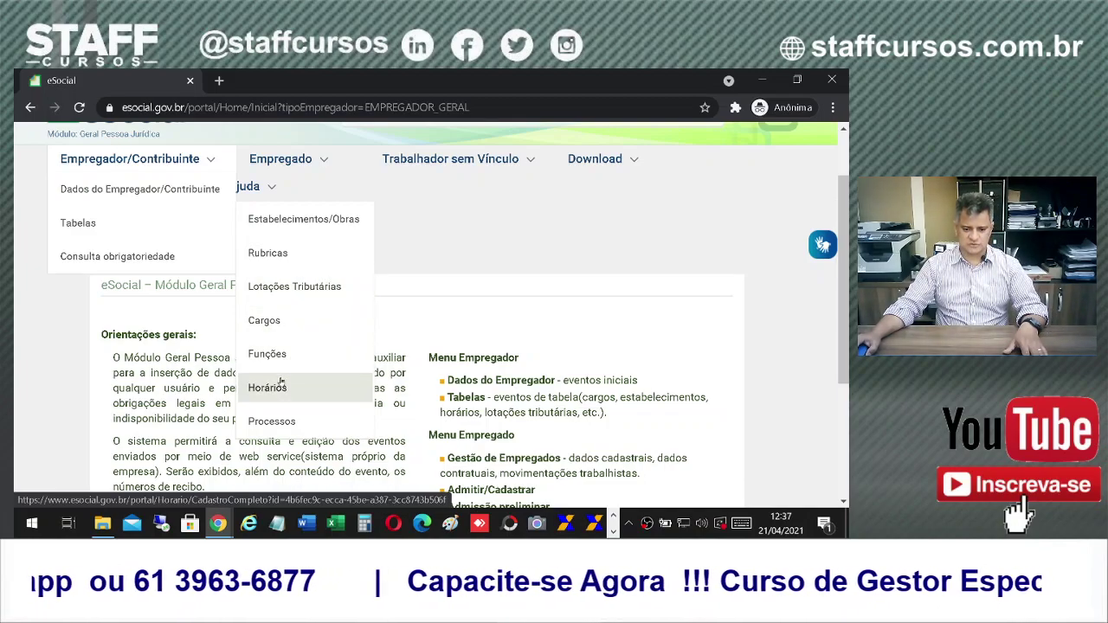
scroll(285, 381, "down", 2)
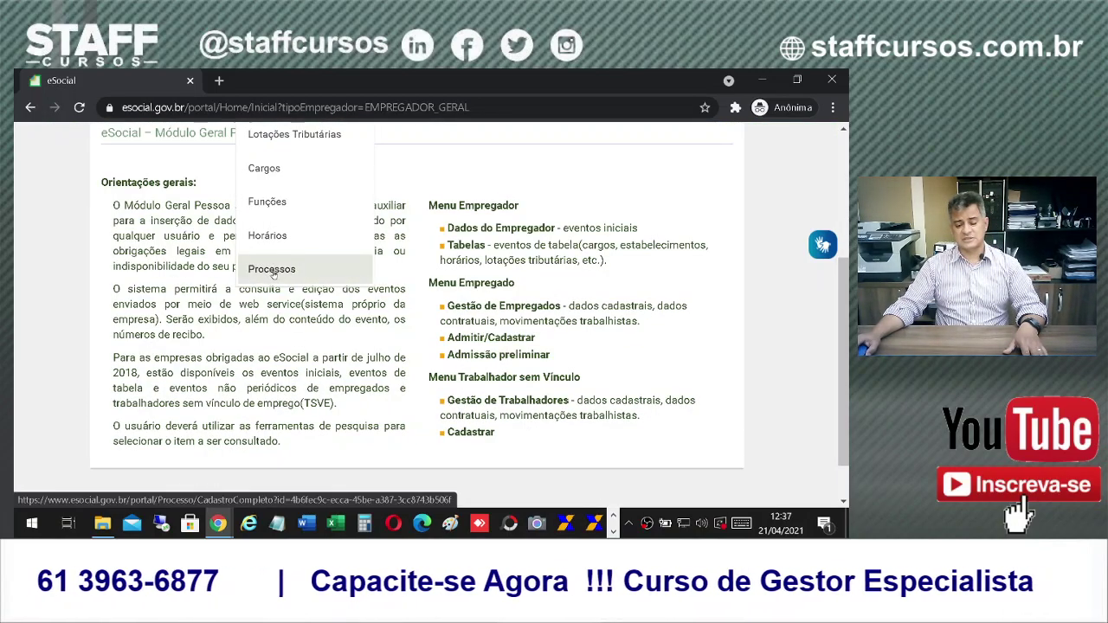
scroll(270, 274, "up", 3)
mouse_move(292, 296)
mouse_move(130, 234)
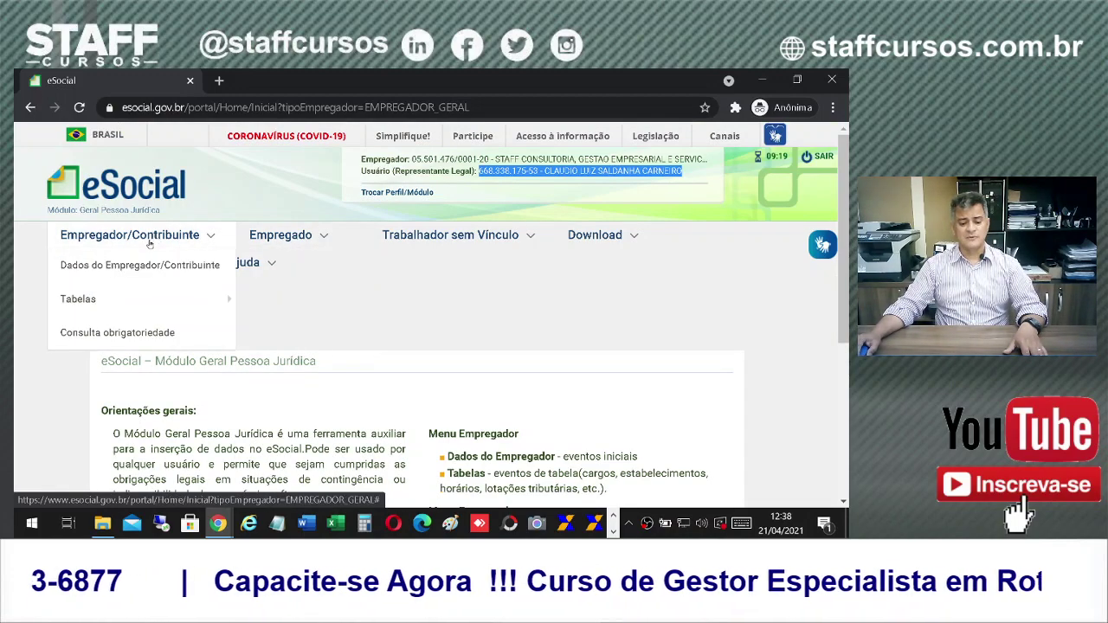
mouse_move(156, 288)
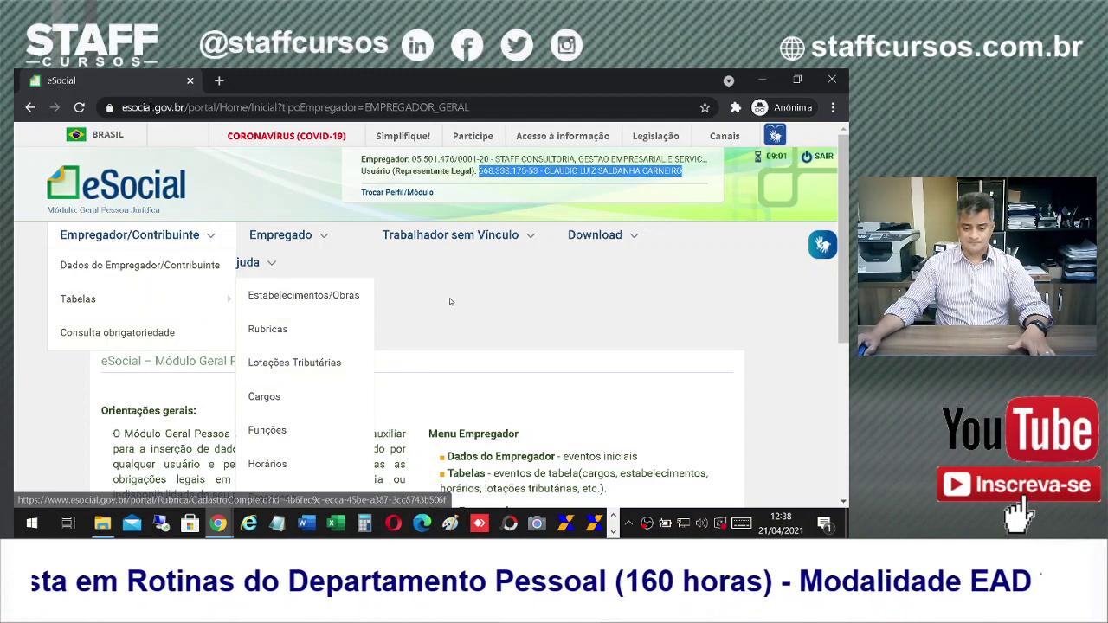
mouse_move(315, 234)
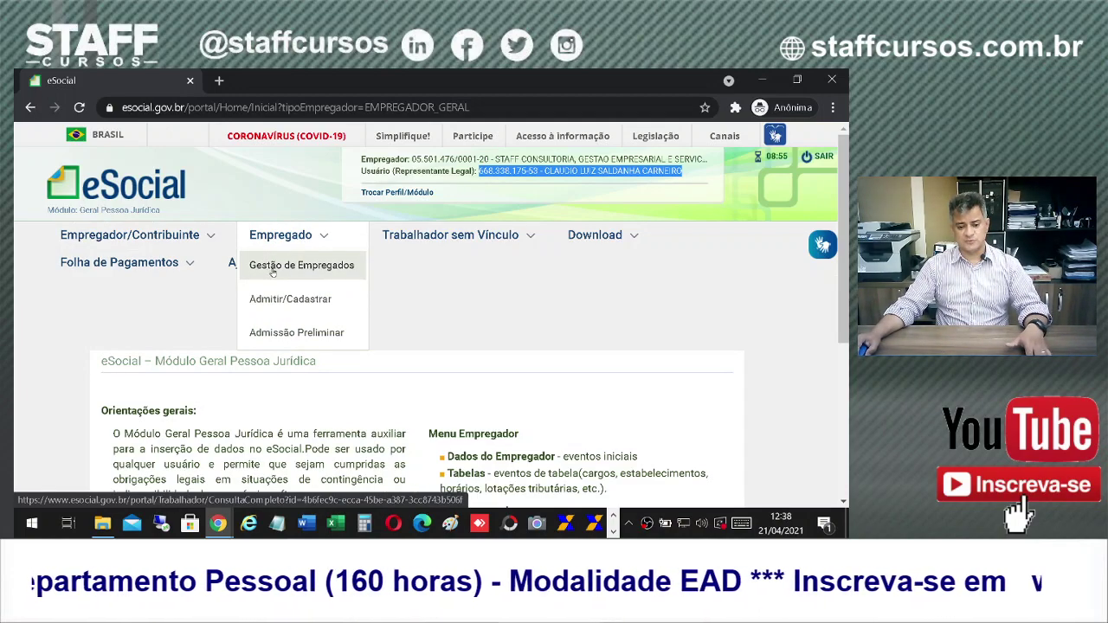
Step: Search Gestão de Empregados by the worker's CPF and open the active category-101 employee's record
left_click(283, 268)
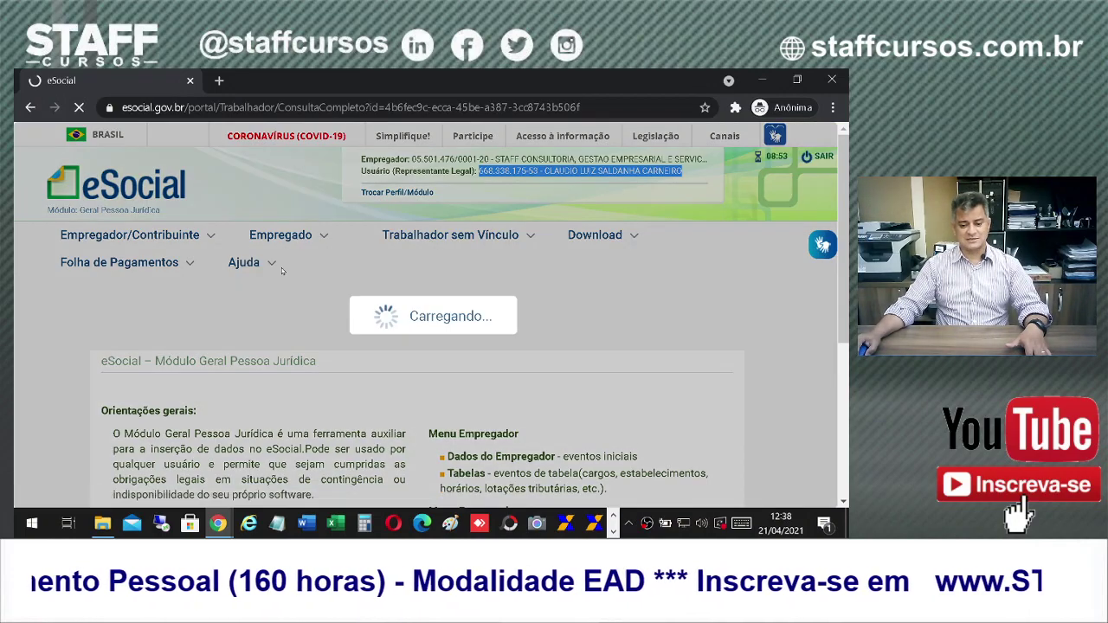
scroll(140, 396, "down", 1)
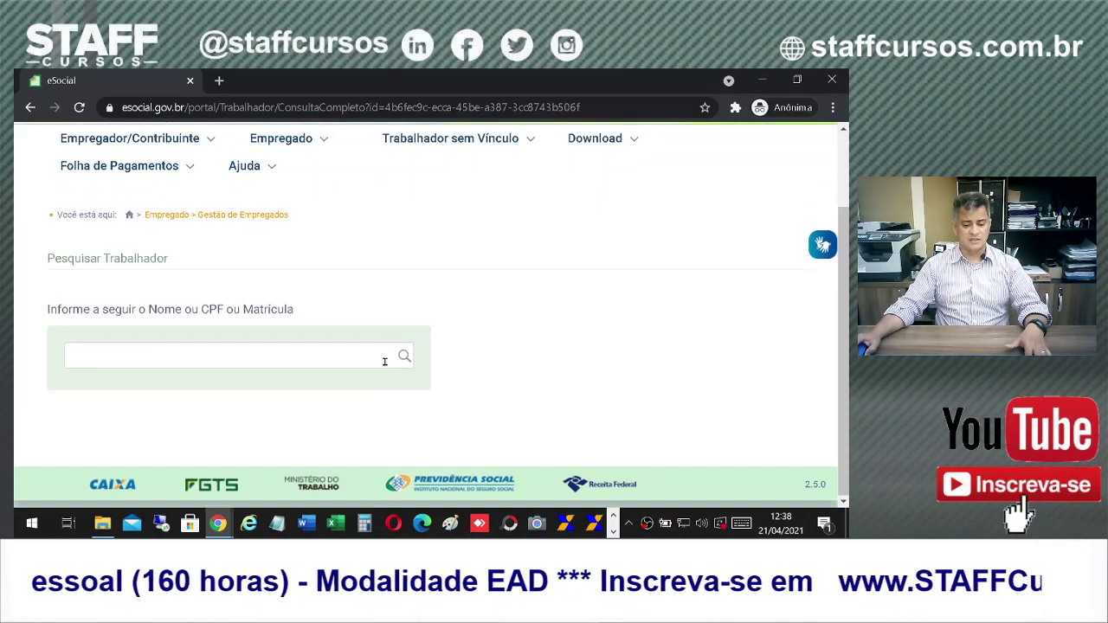
left_click(227, 362)
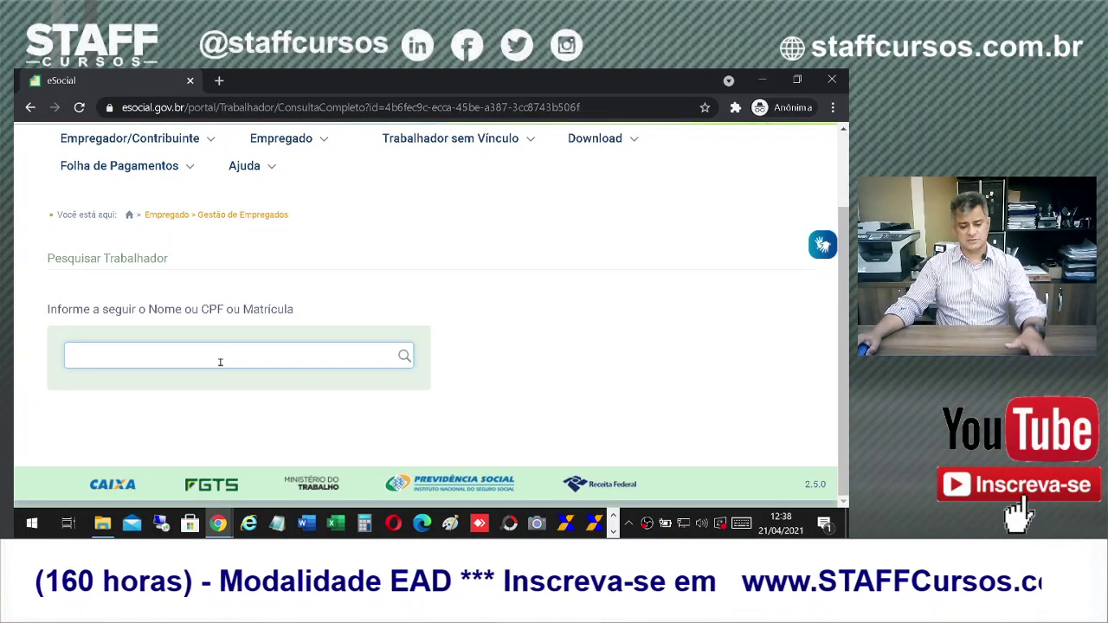
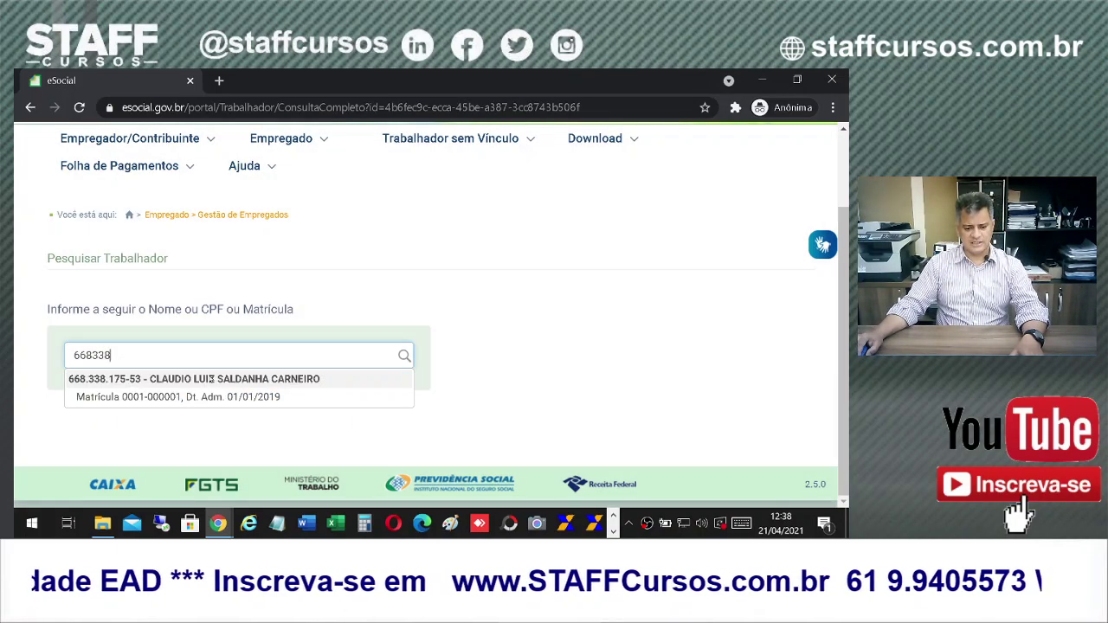
left_click(194, 396)
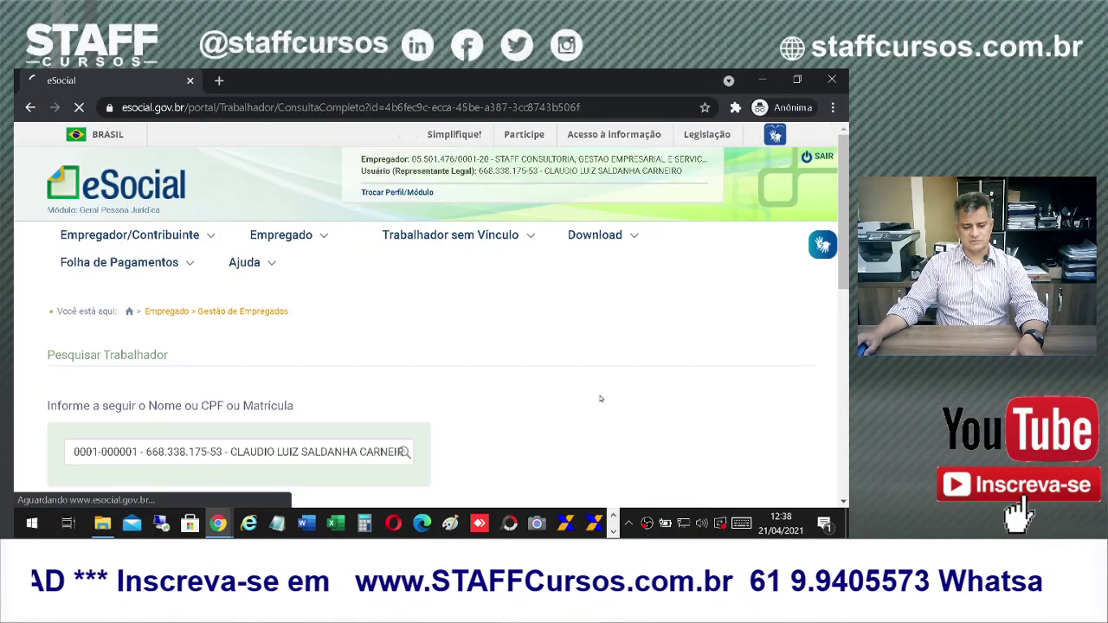
scroll(600, 398, "down", 5)
scroll(219, 286, "up", 1)
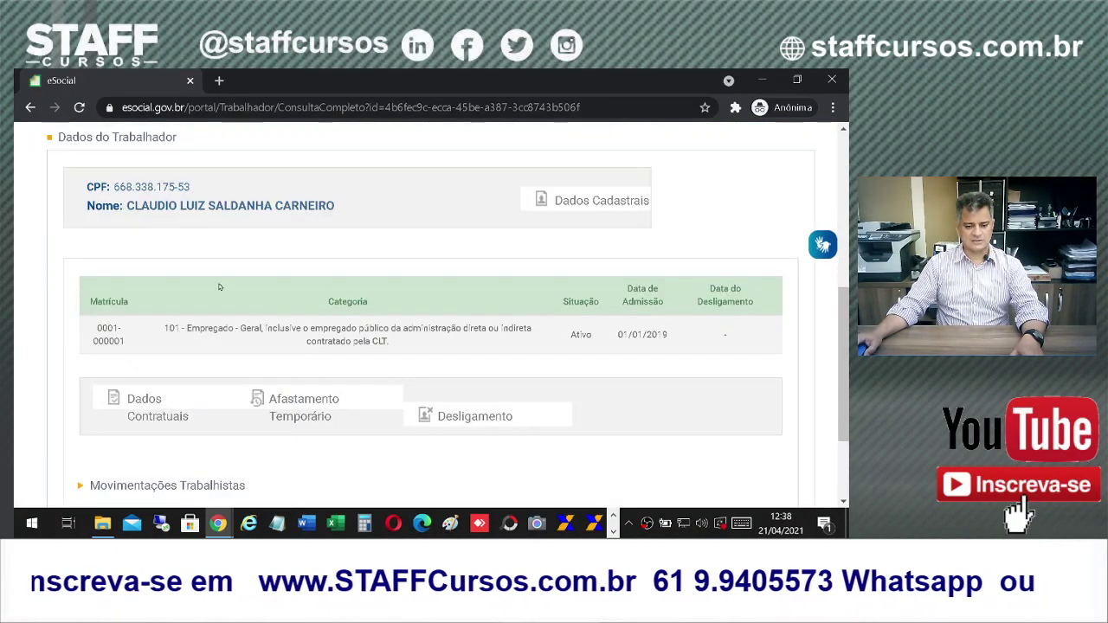
left_click(474, 416)
scroll(474, 417, "up", 2)
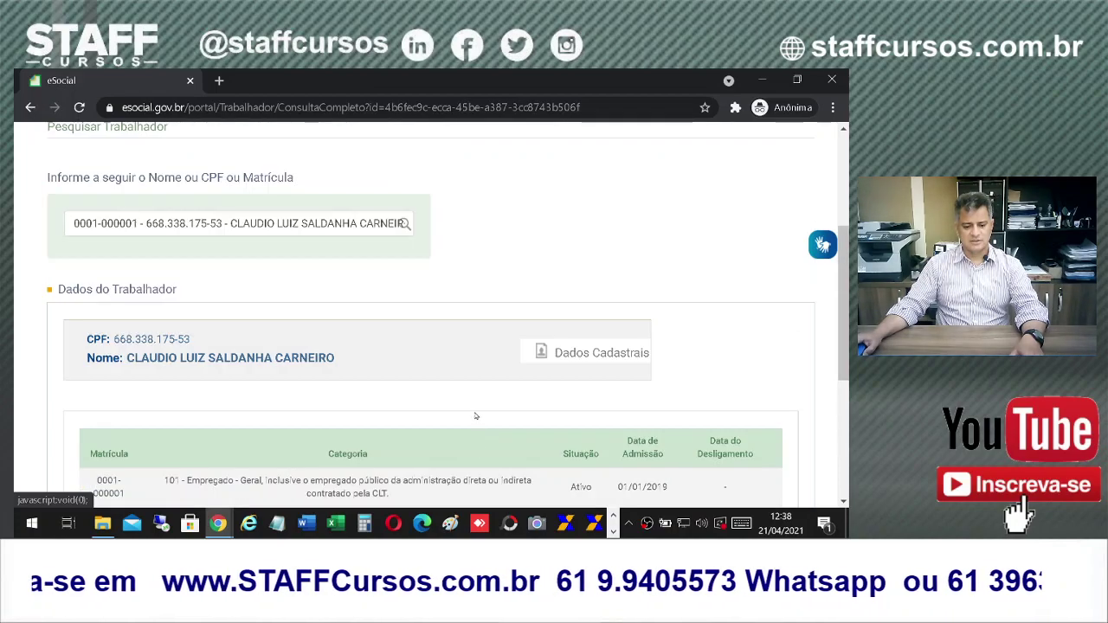
scroll(474, 416, "up", 2)
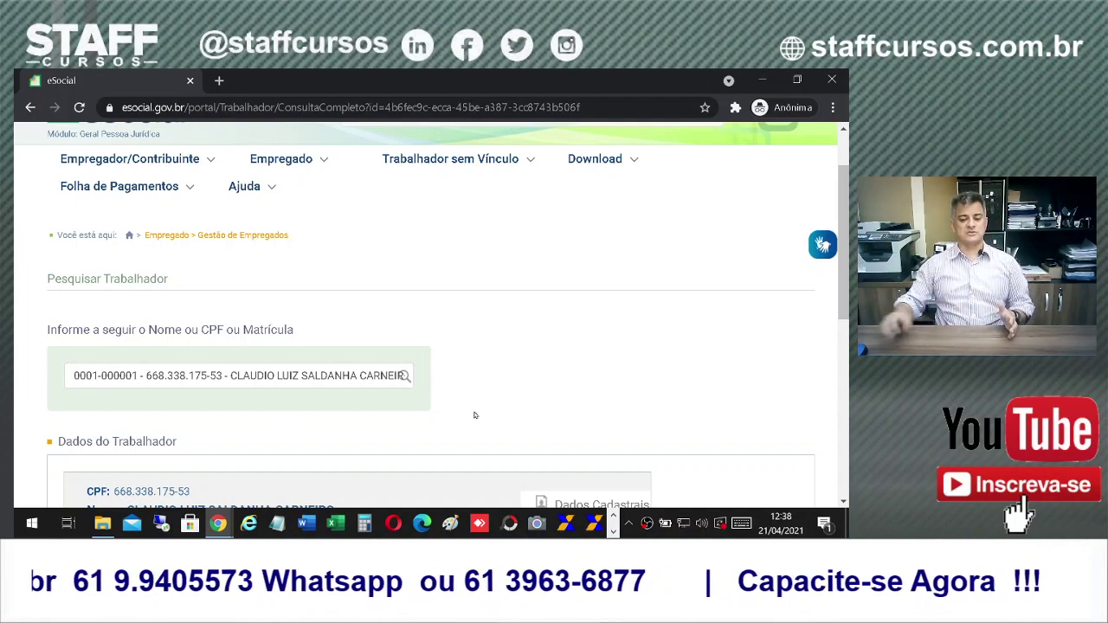
scroll(475, 416, "up", 1)
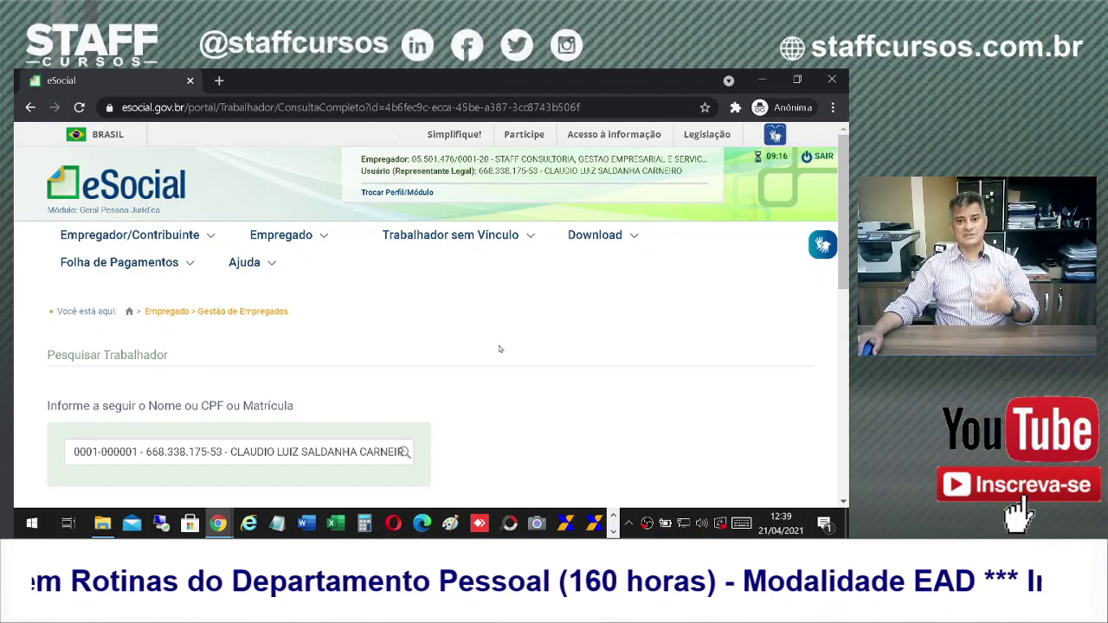
mouse_move(327, 271)
mouse_move(301, 236)
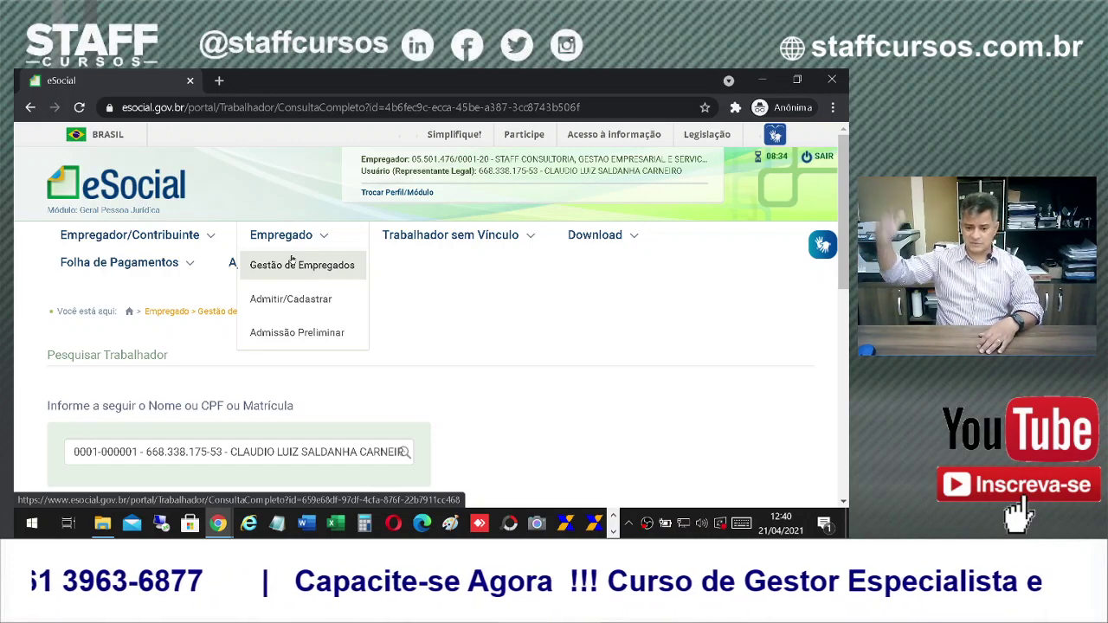
mouse_move(450, 238)
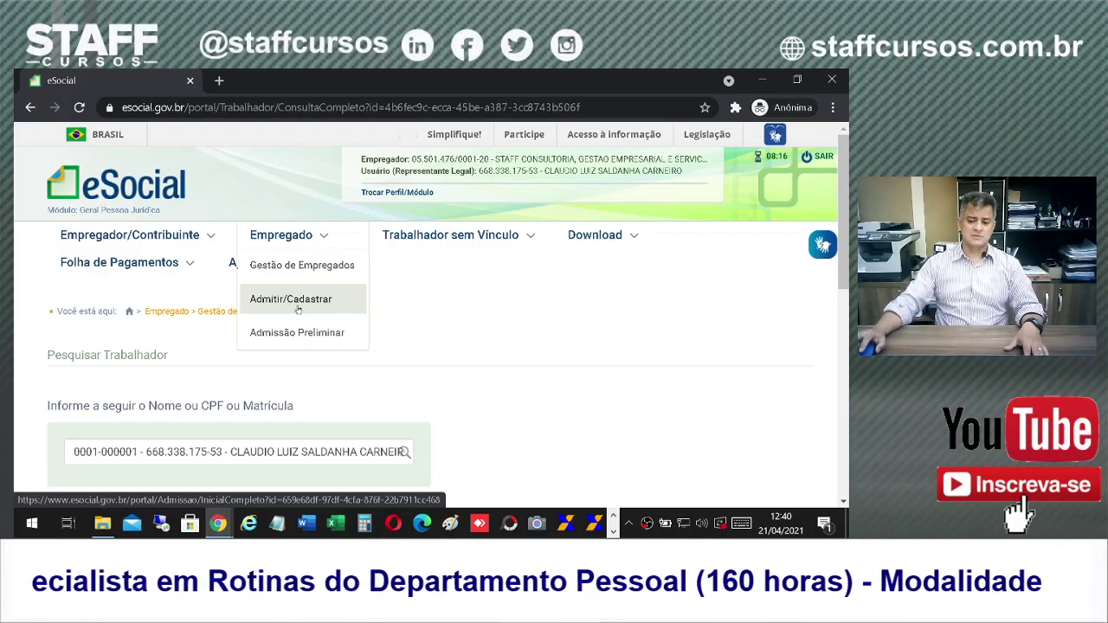
mouse_move(145, 270)
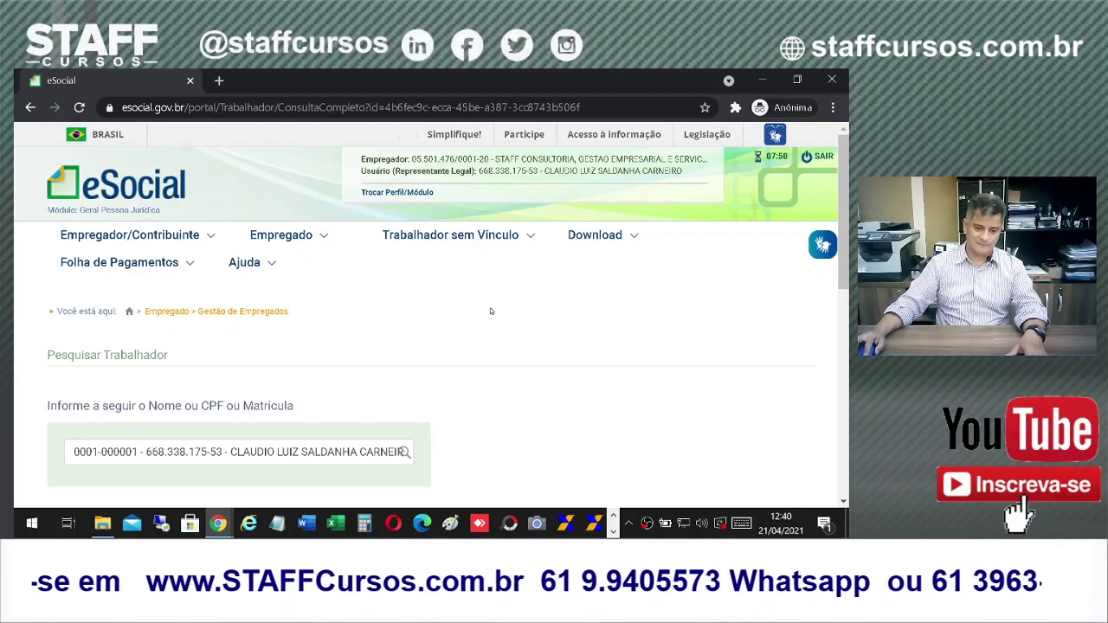
Step: Review Dados do Empregador/Contribuinte down to the event identification section
mouse_move(180, 239)
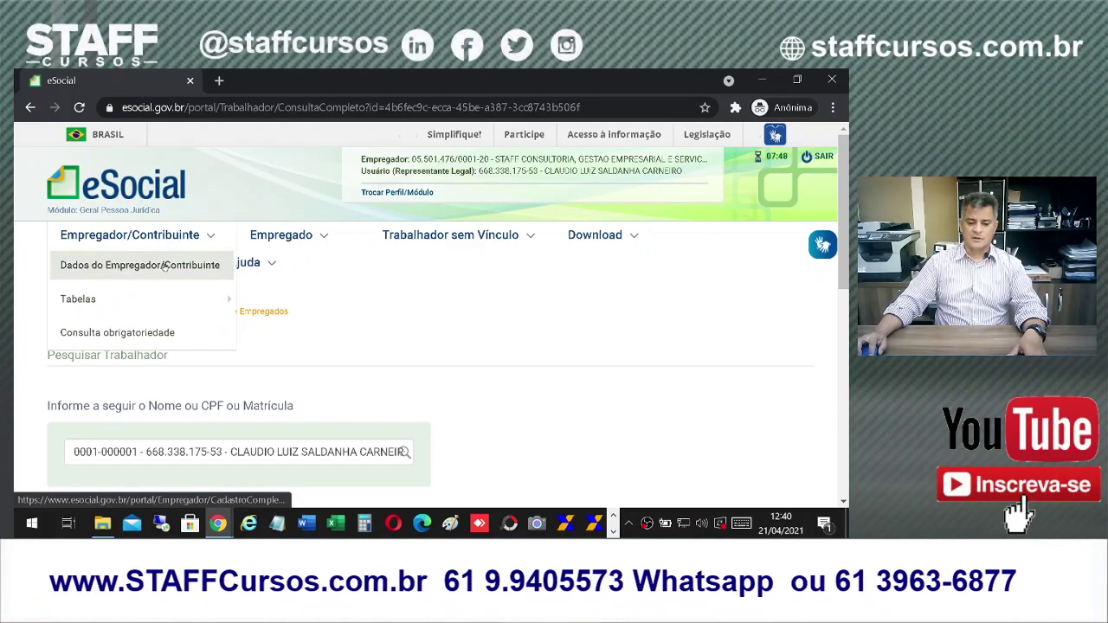
left_click(165, 266)
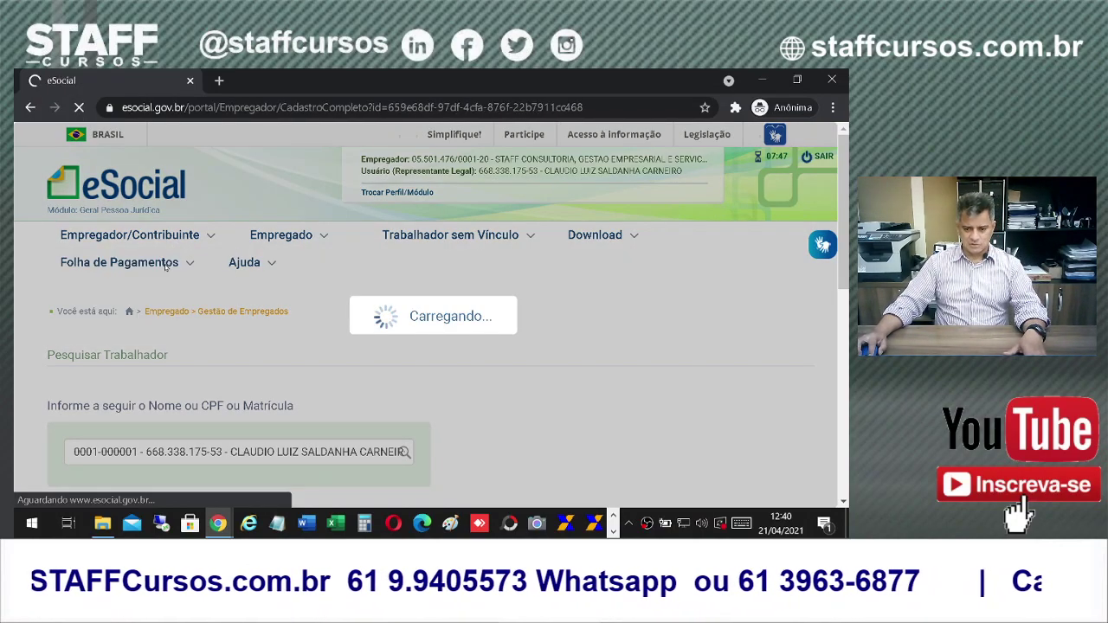
scroll(676, 388, "down", 5)
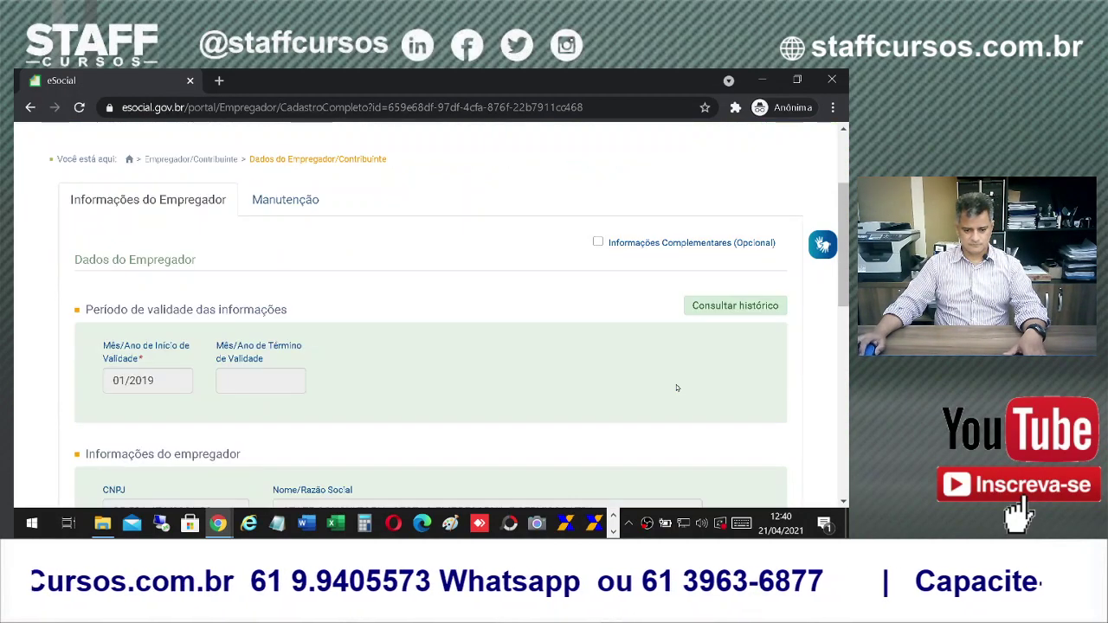
scroll(677, 388, "up", 2)
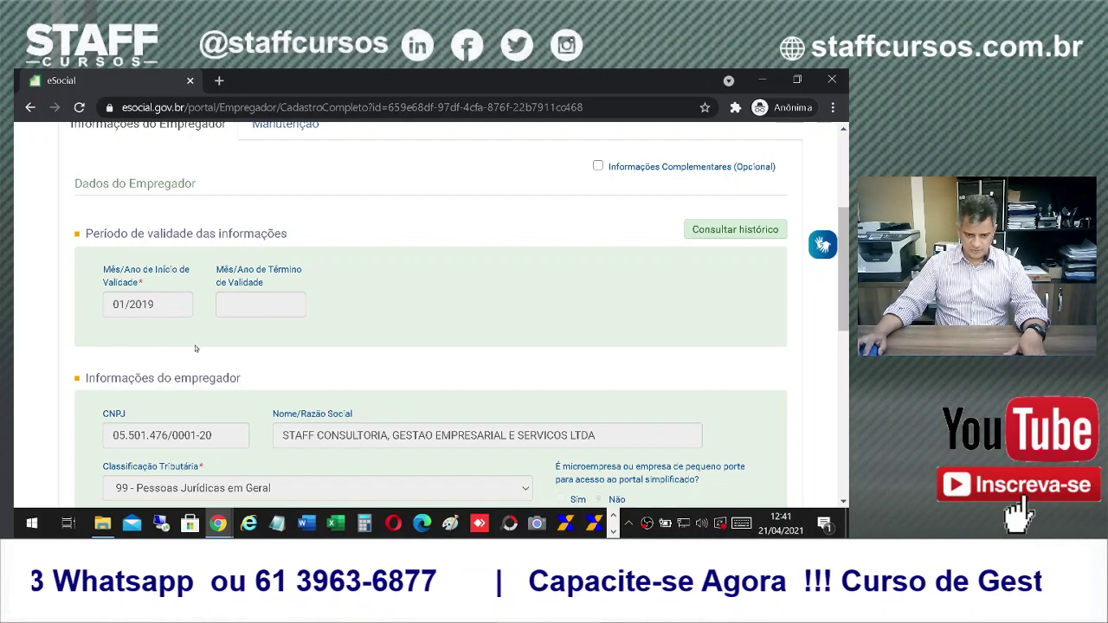
scroll(195, 349, "down", 3)
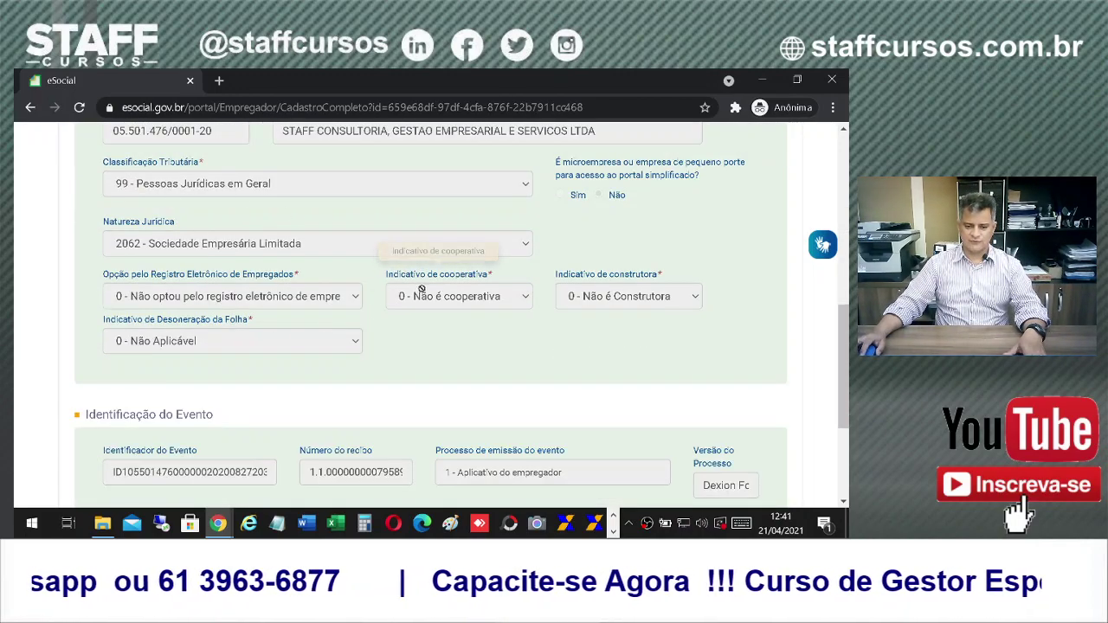
scroll(421, 288, "up", 2)
scroll(519, 337, "down", 4)
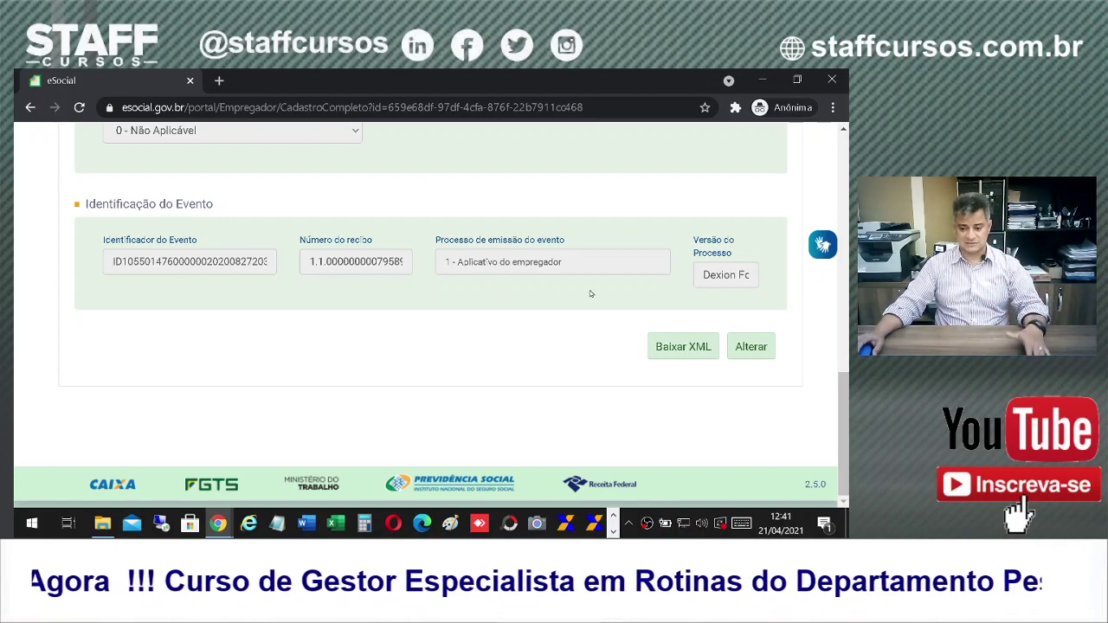
scroll(567, 381, "up", 2)
scroll(568, 389, "down", 2)
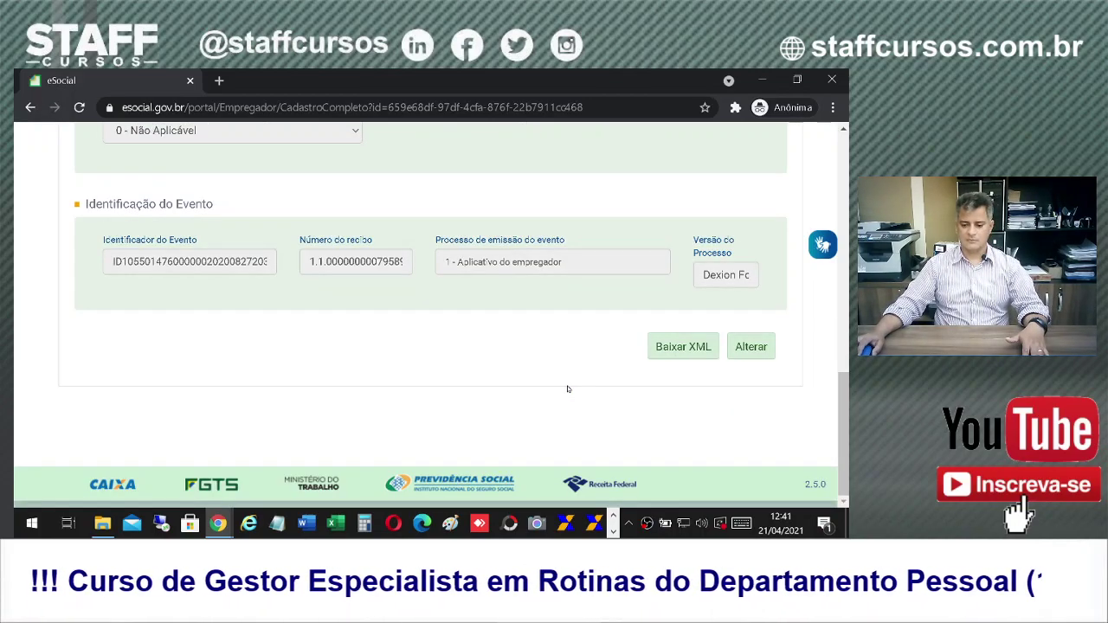
scroll(567, 389, "up", 15)
Step: Go to the Tabelas > Estabelecimentos/Obras table
mouse_move(155, 249)
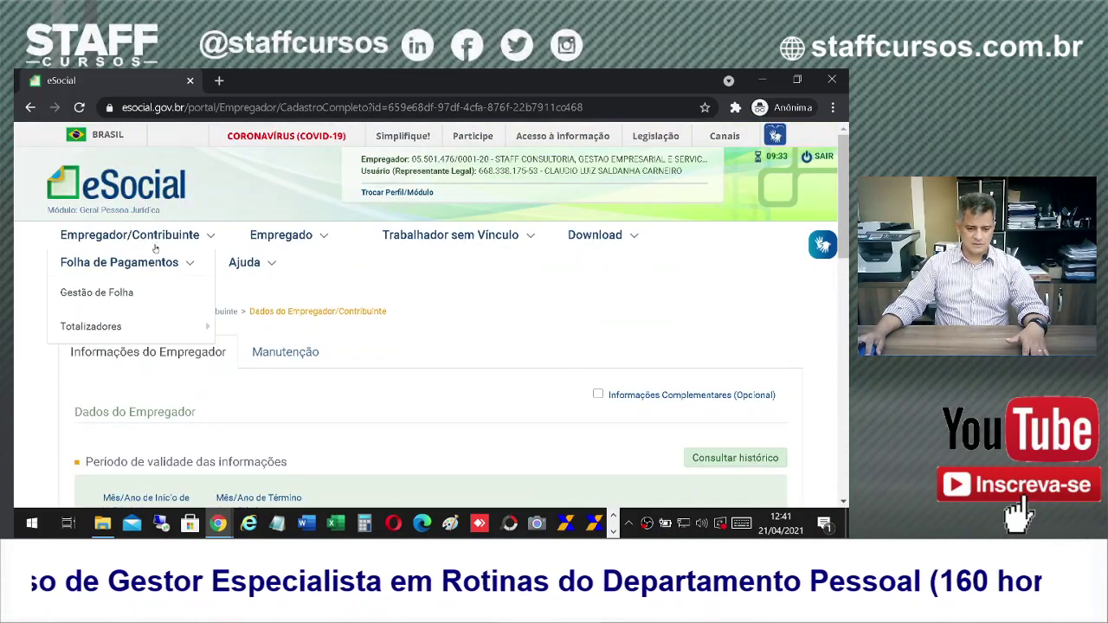
mouse_move(112, 292)
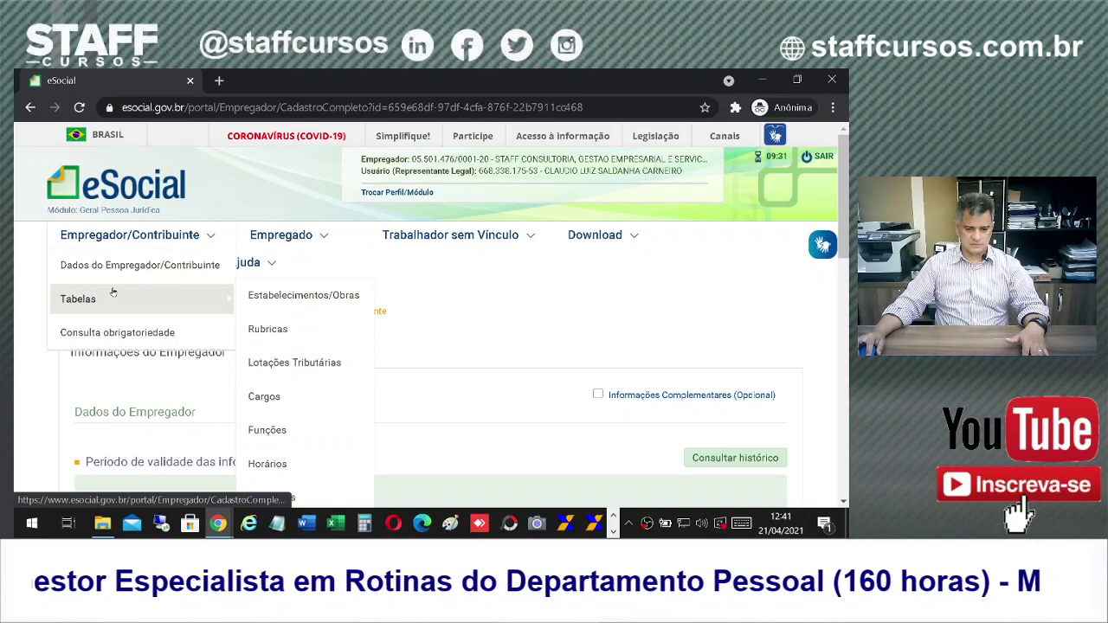
left_click(303, 295)
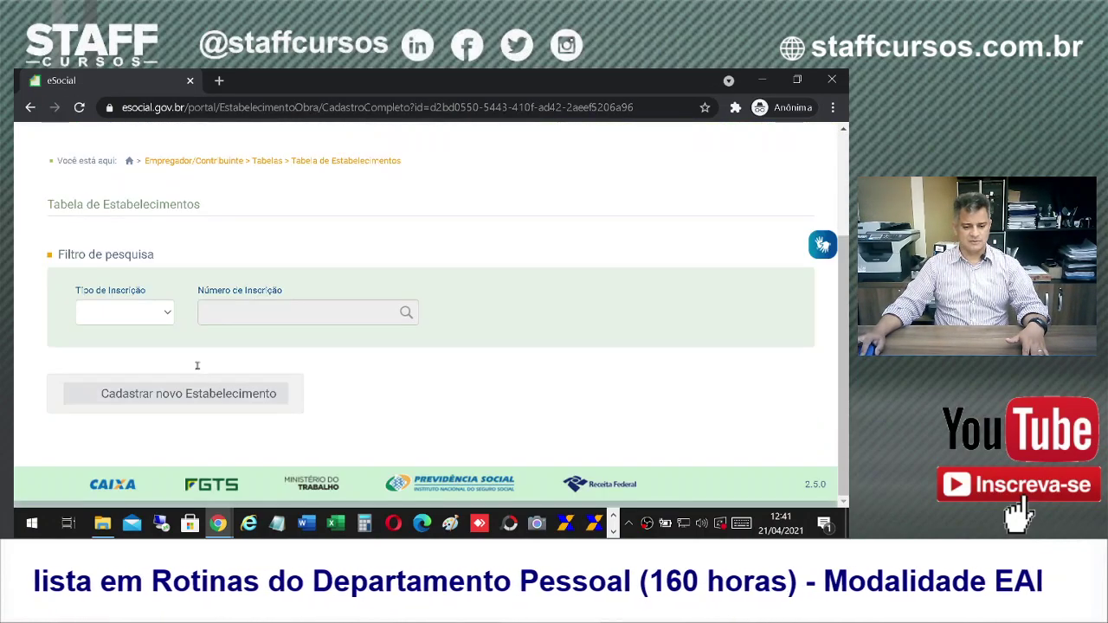
Step: Search establishments by Tipo de Inscrição 1 - CNPJ using the establishment's CNPJ number
left_click(130, 312)
left_click(126, 344)
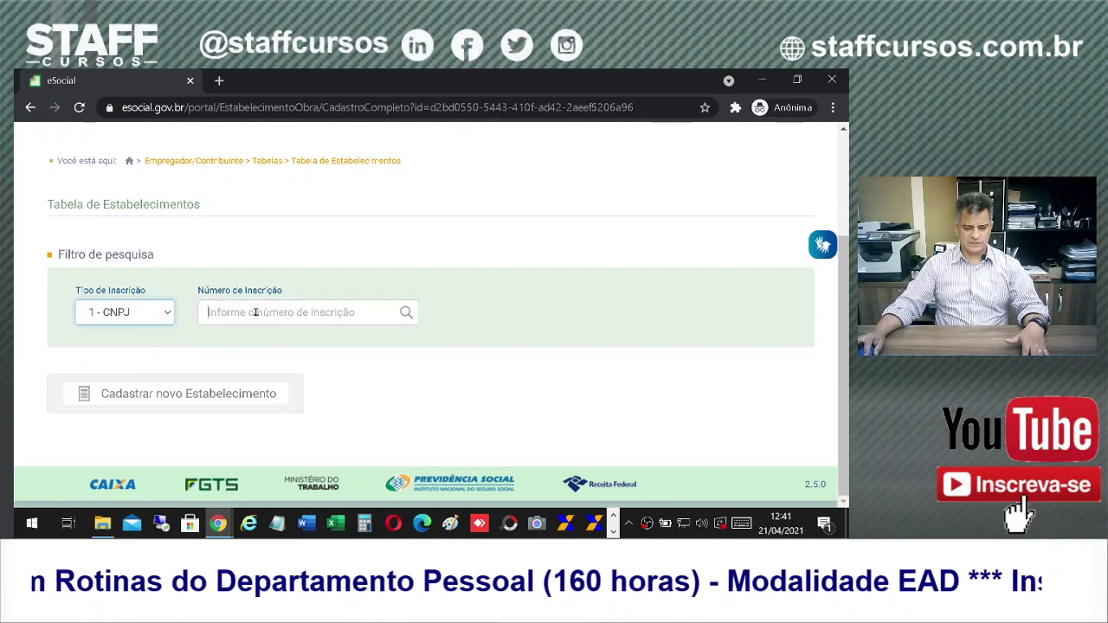
left_click(255, 313)
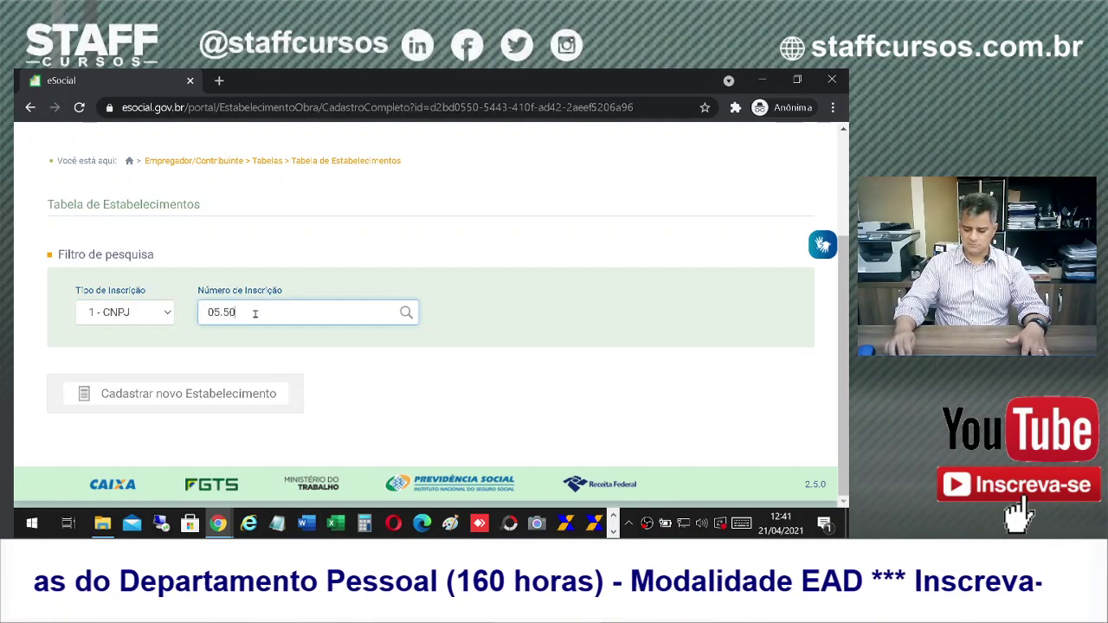
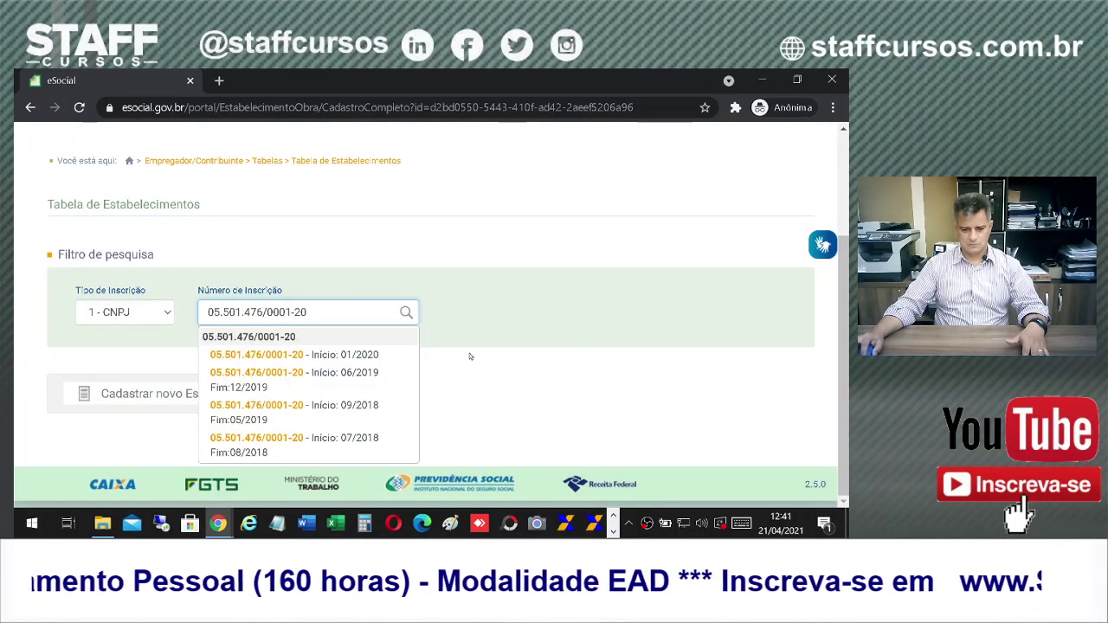
left_click(249, 351)
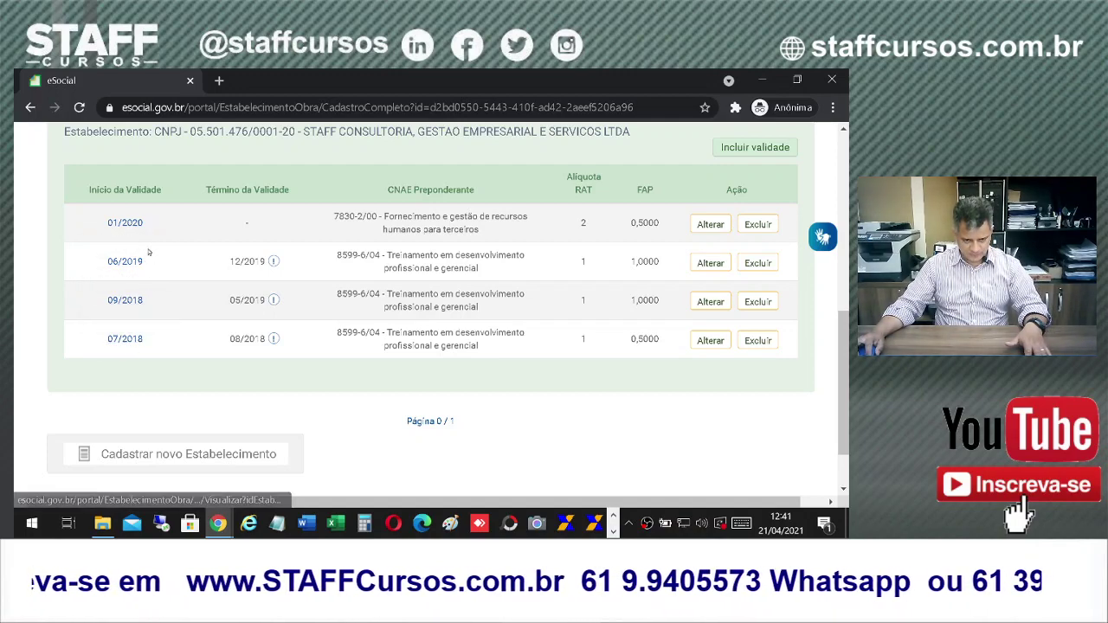
Step: Edit the 01/2020 period, set Alíquota RAT to 1 and save
left_click(709, 224)
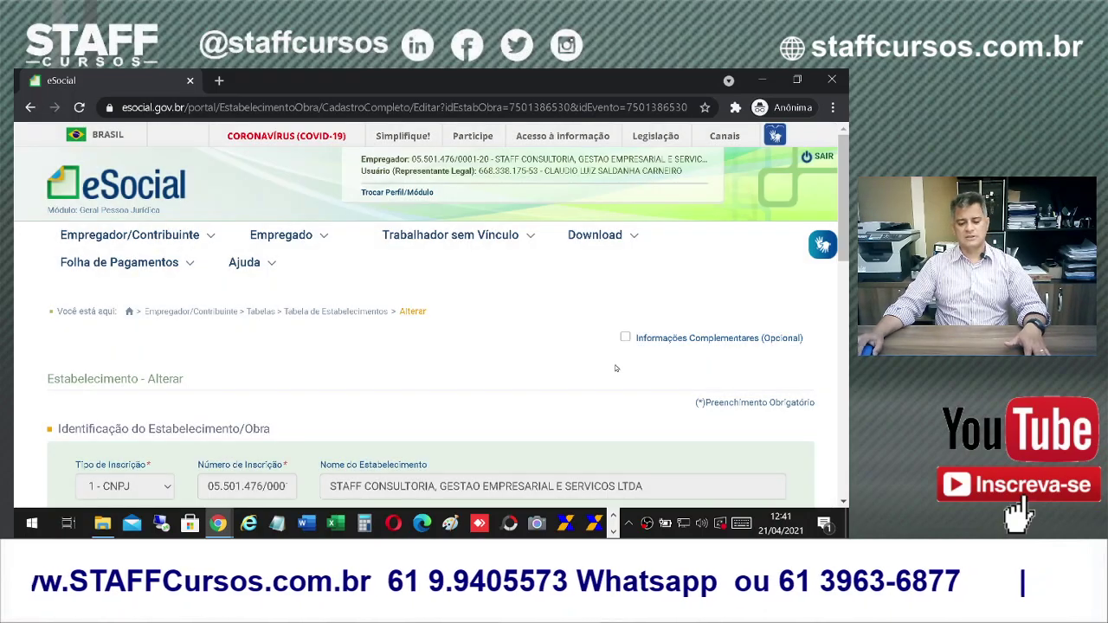
scroll(617, 368, "down", 3)
scroll(620, 369, "down", 1)
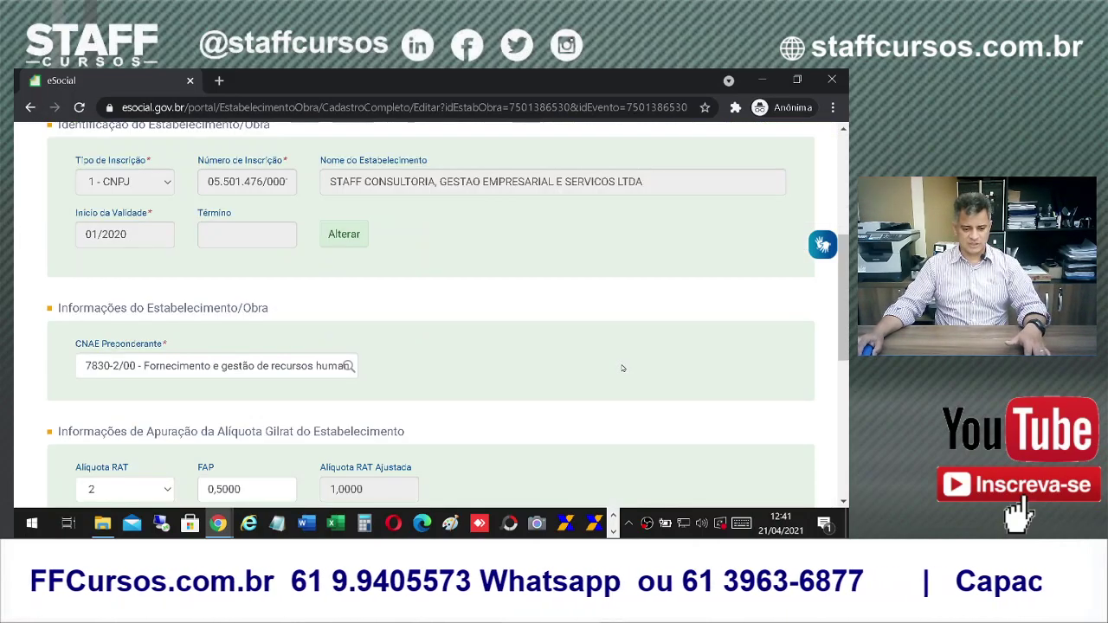
scroll(621, 368, "down", 1)
scroll(598, 417, "down", 1)
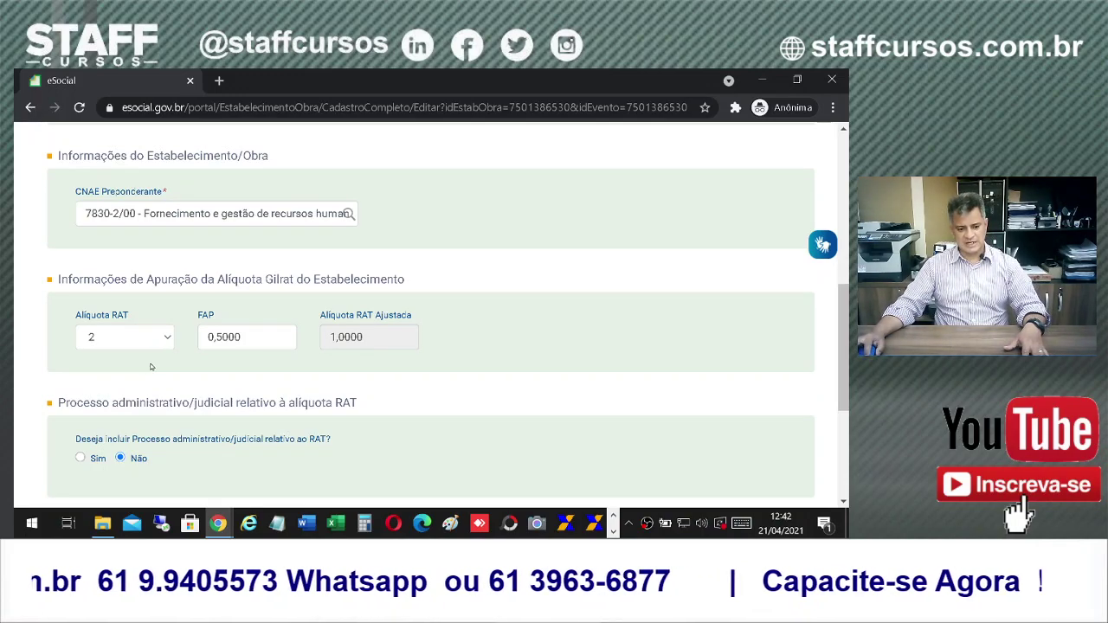
left_click(276, 337)
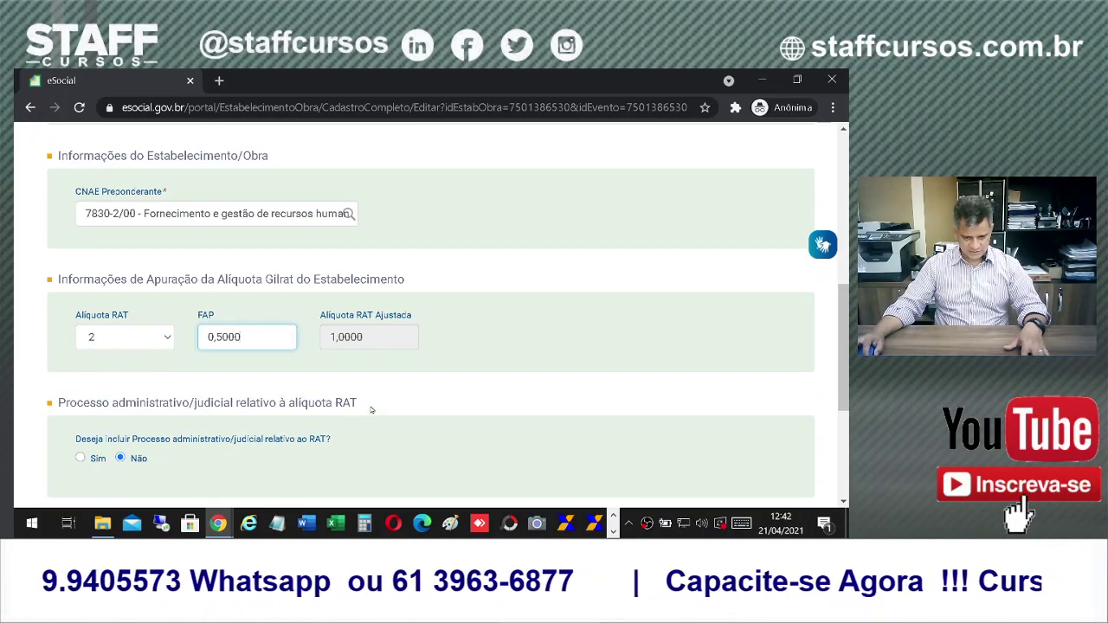
left_click(165, 340)
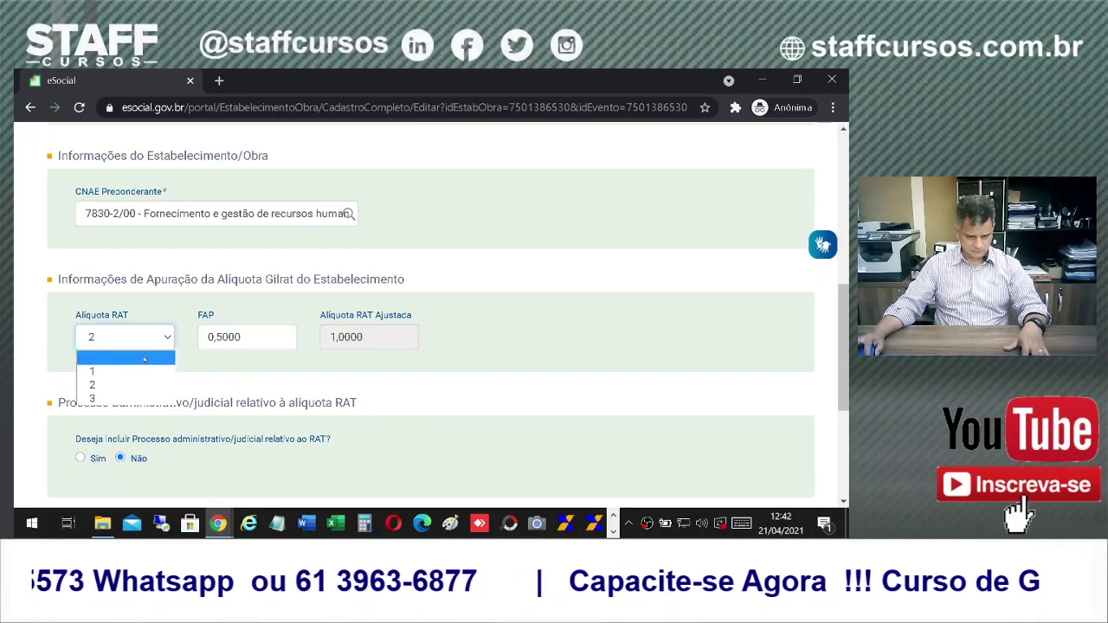
left_click(160, 371)
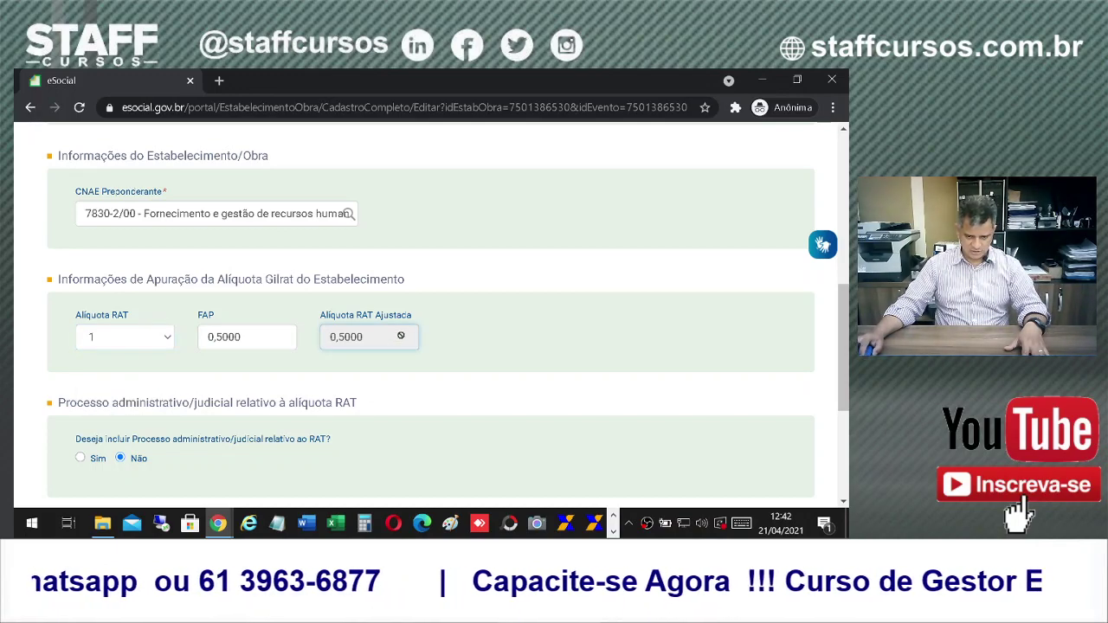
scroll(496, 351, "down", 3)
left_click(792, 403)
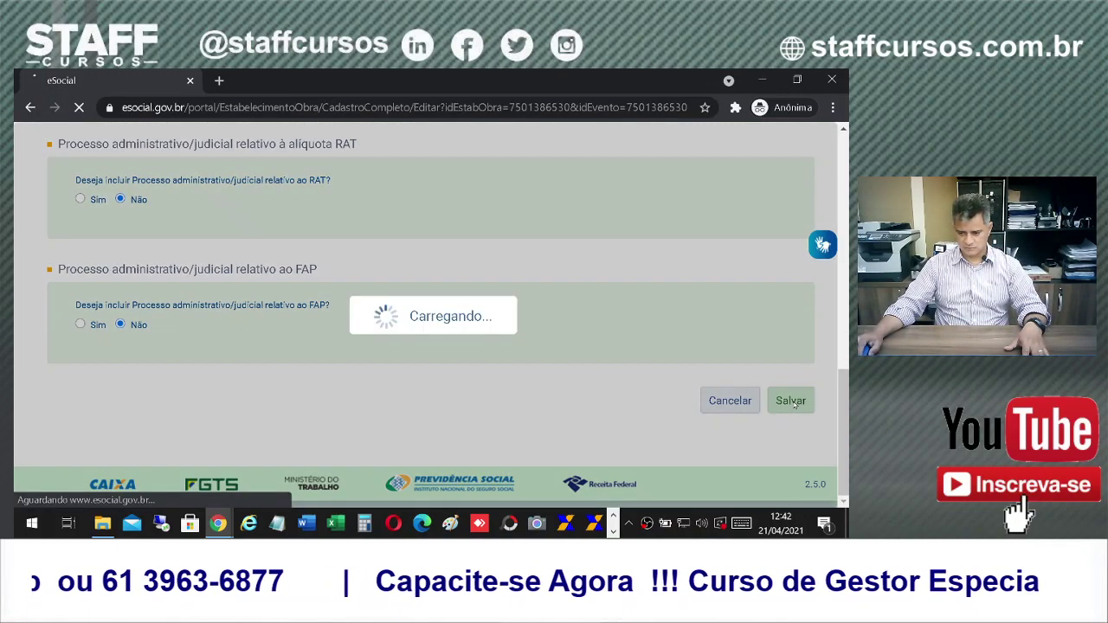
Step: Save the assinadordigital .jnlp signer file into the desktop eSocial folder
scroll(794, 404, "down", 2)
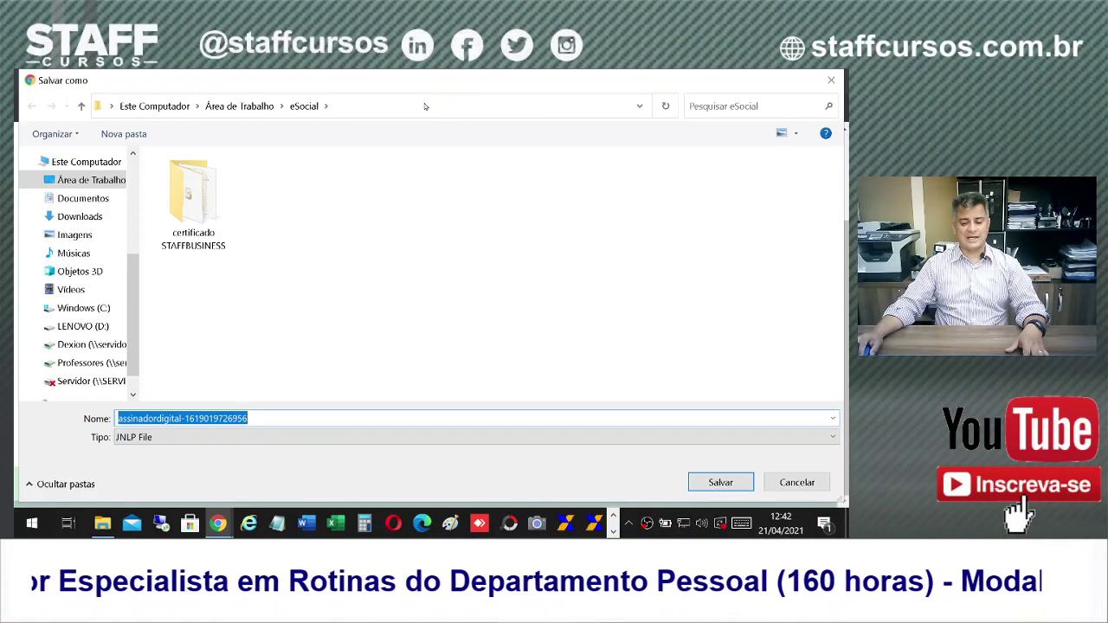
left_click_drag(428, 72, 466, 231)
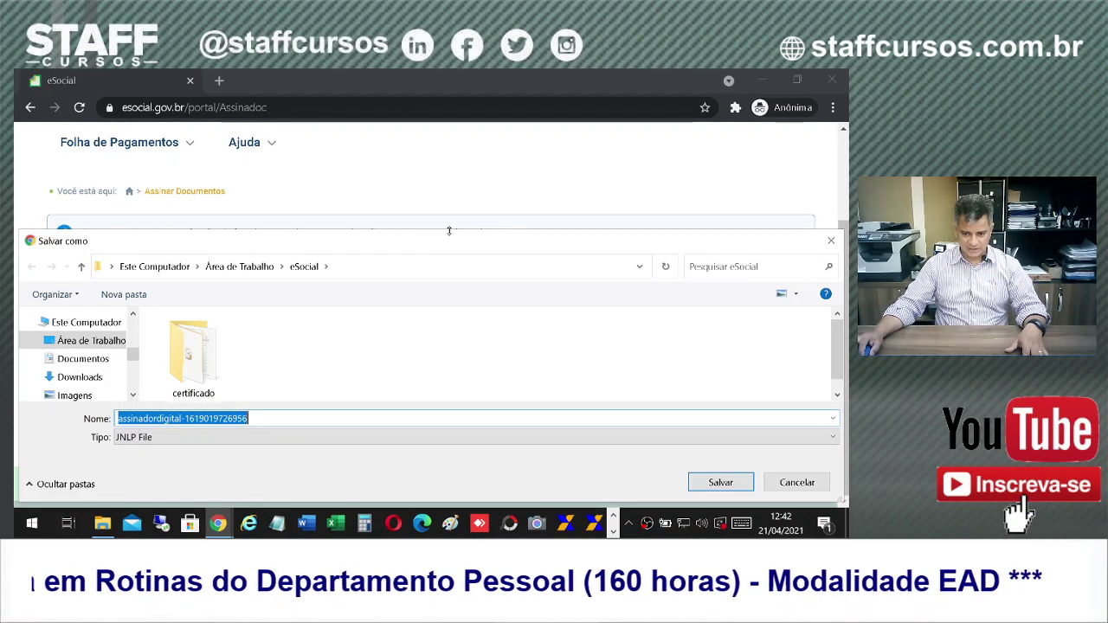
left_click_drag(448, 231, 448, 72)
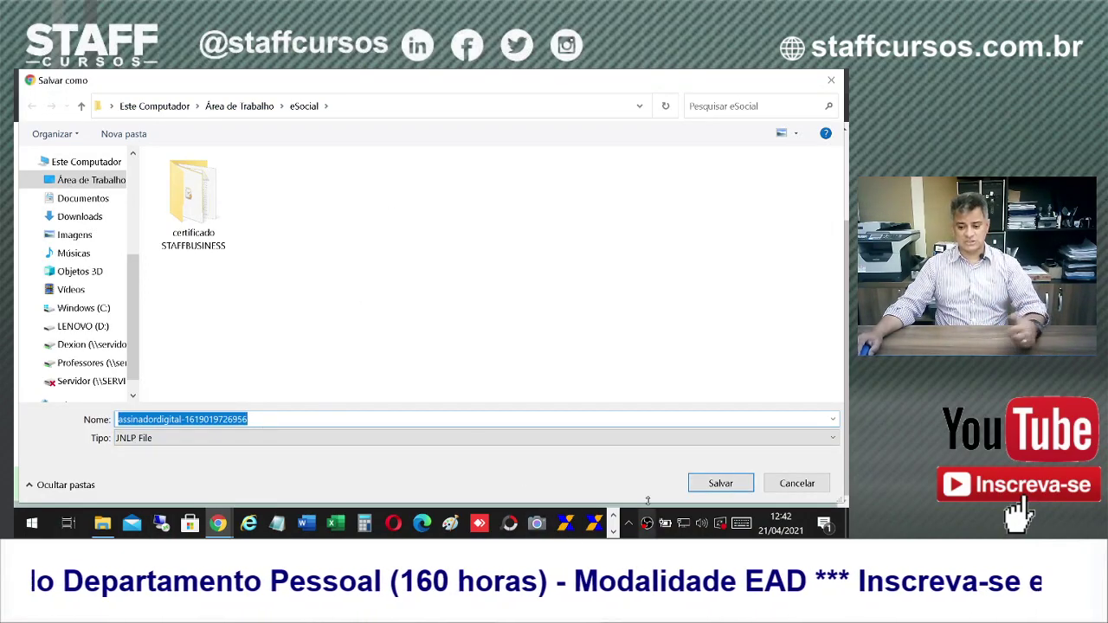
left_click(713, 482)
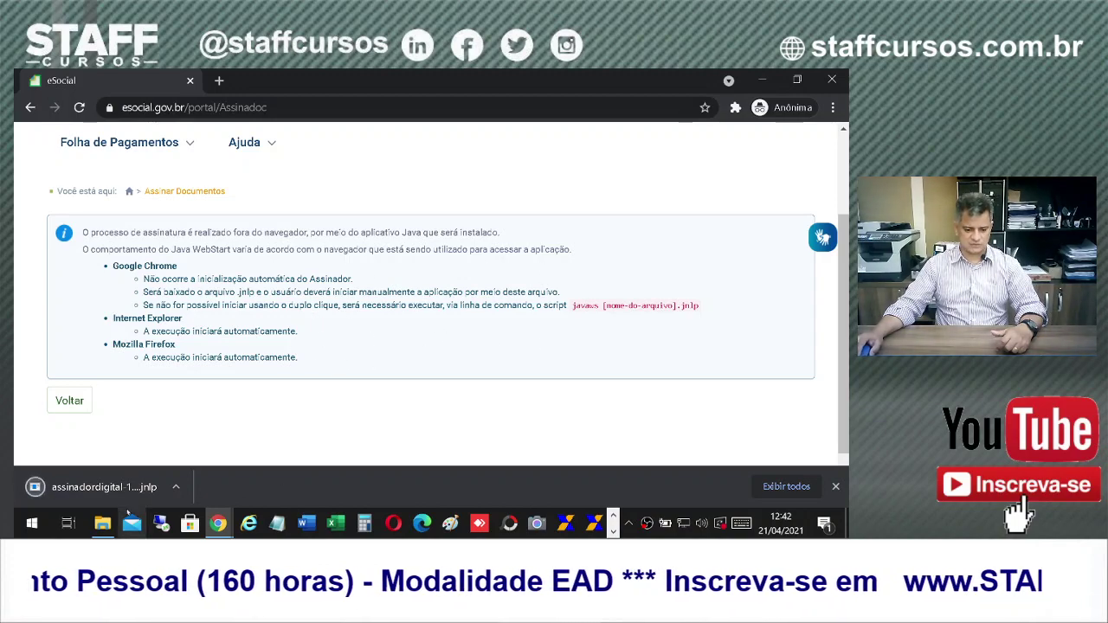
Step: Launch the downloaded assinadordigital .jnlp from its folder, choosing Mais Tarde for the Java update
left_click(105, 488)
right_click(111, 492)
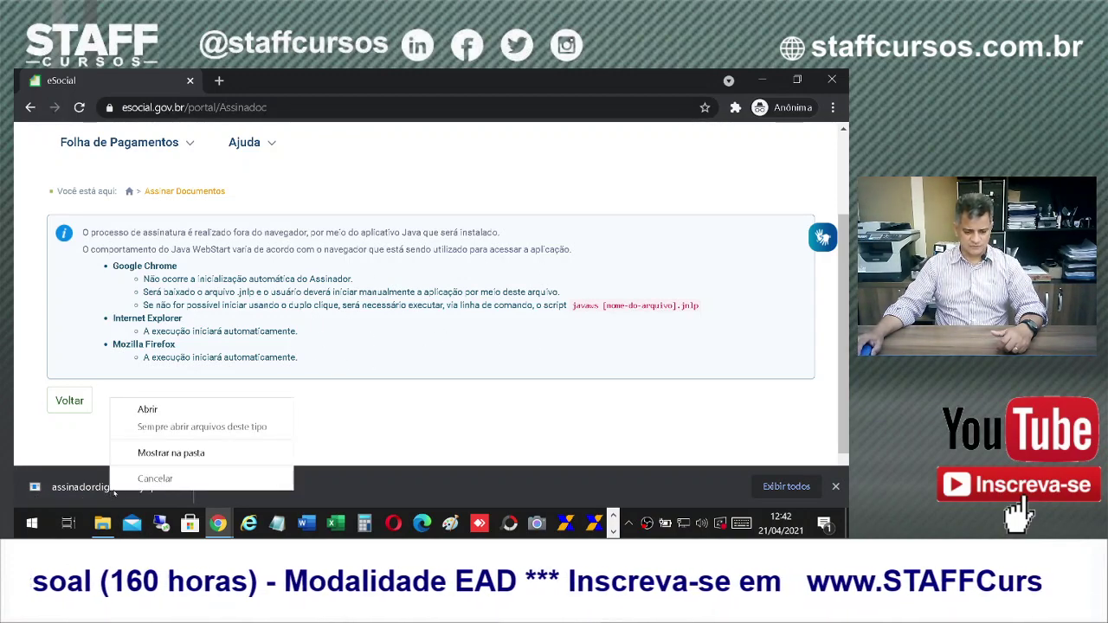
left_click(279, 448)
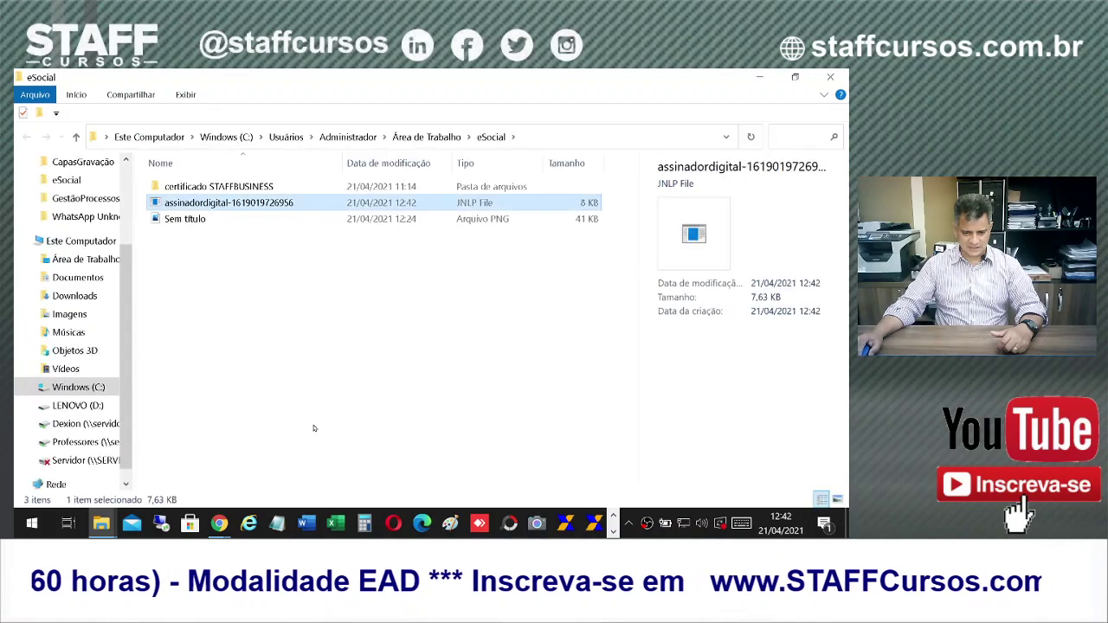
double_click(212, 202)
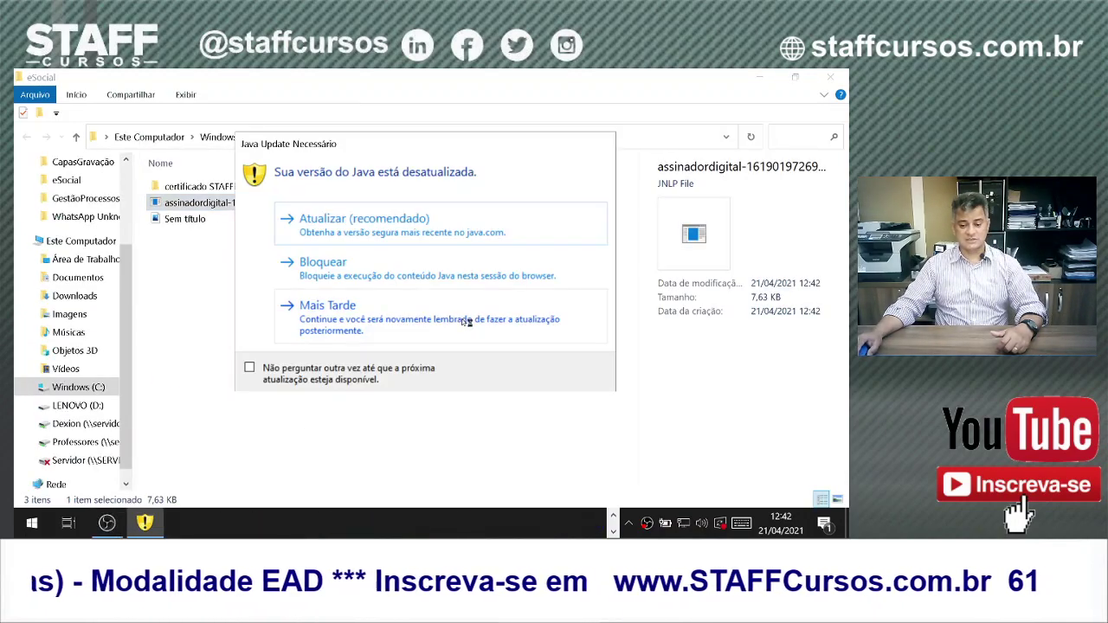
left_click(333, 308)
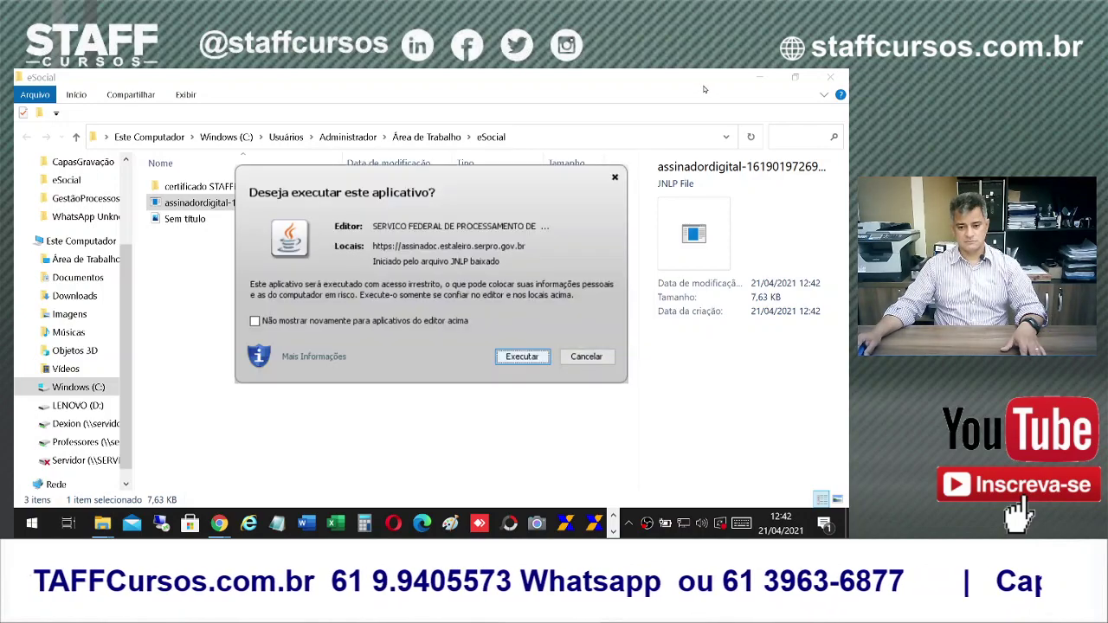
Step: Run the Assinadoc 3.0.0.7 signer and sign the establishment change document
left_click(760, 79)
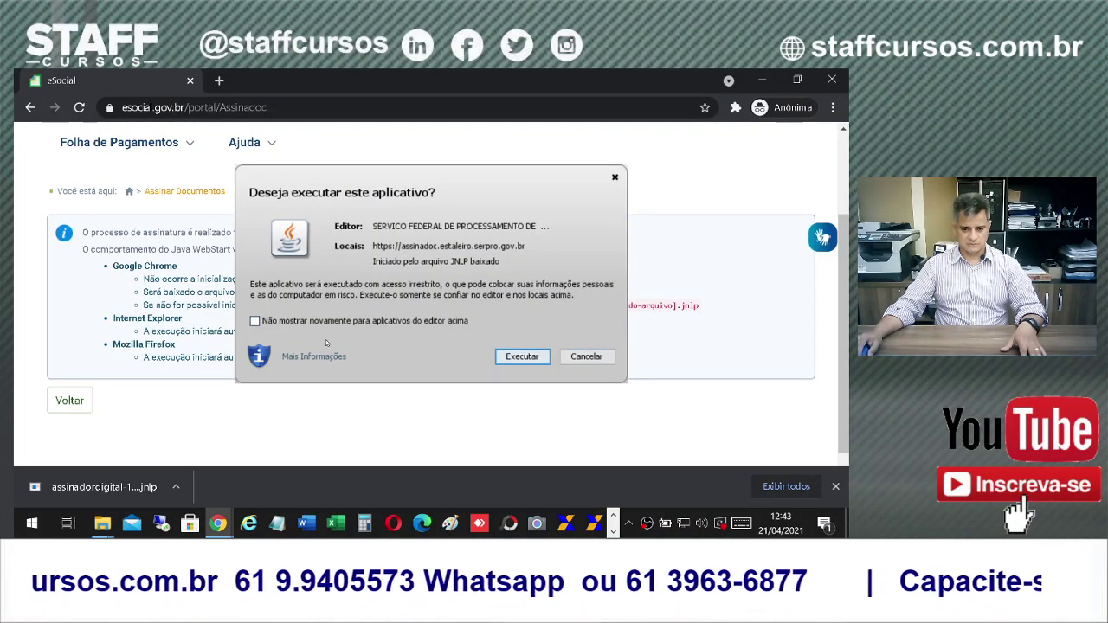
left_click(521, 357)
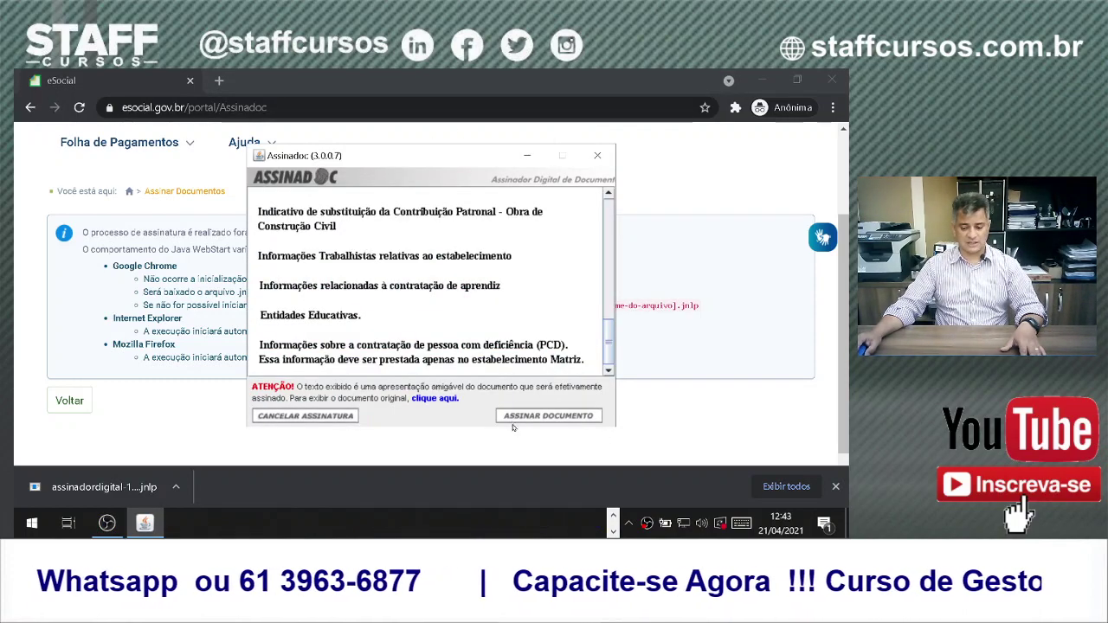
left_click(522, 419)
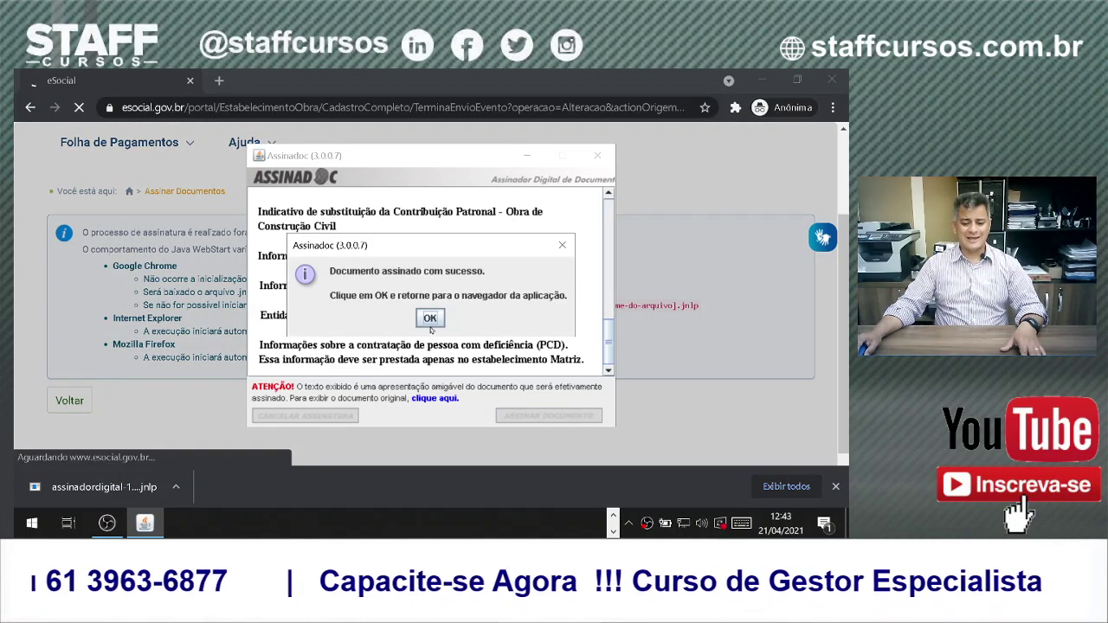
Step: Dismiss the signing confirmation and read the error that the rate must match the predominant CNAE
left_click(431, 319)
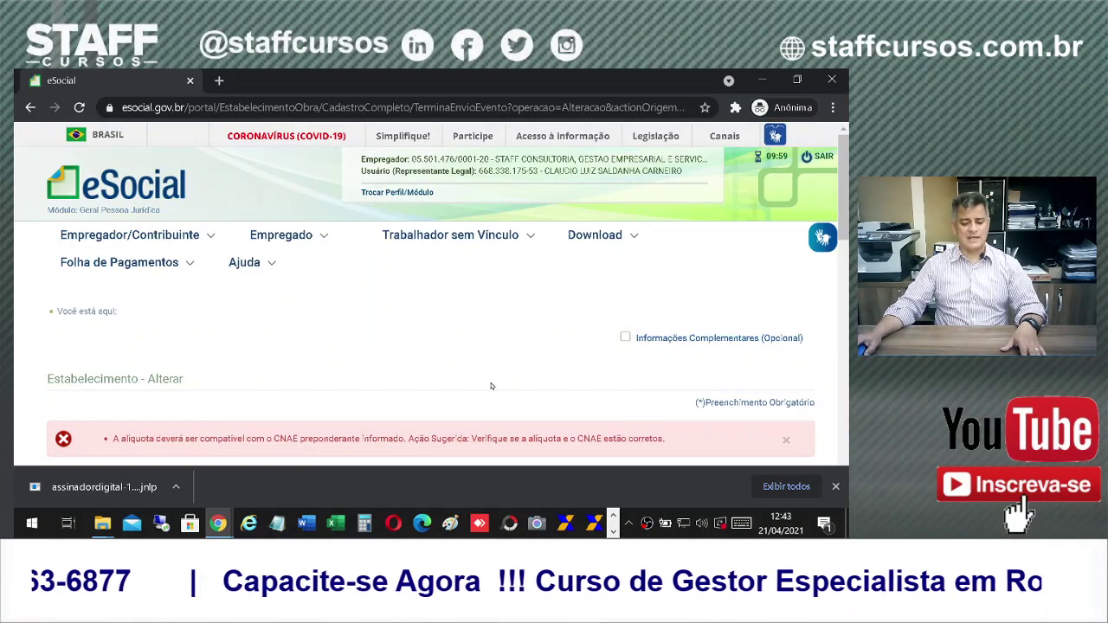
scroll(491, 382, "down", 3)
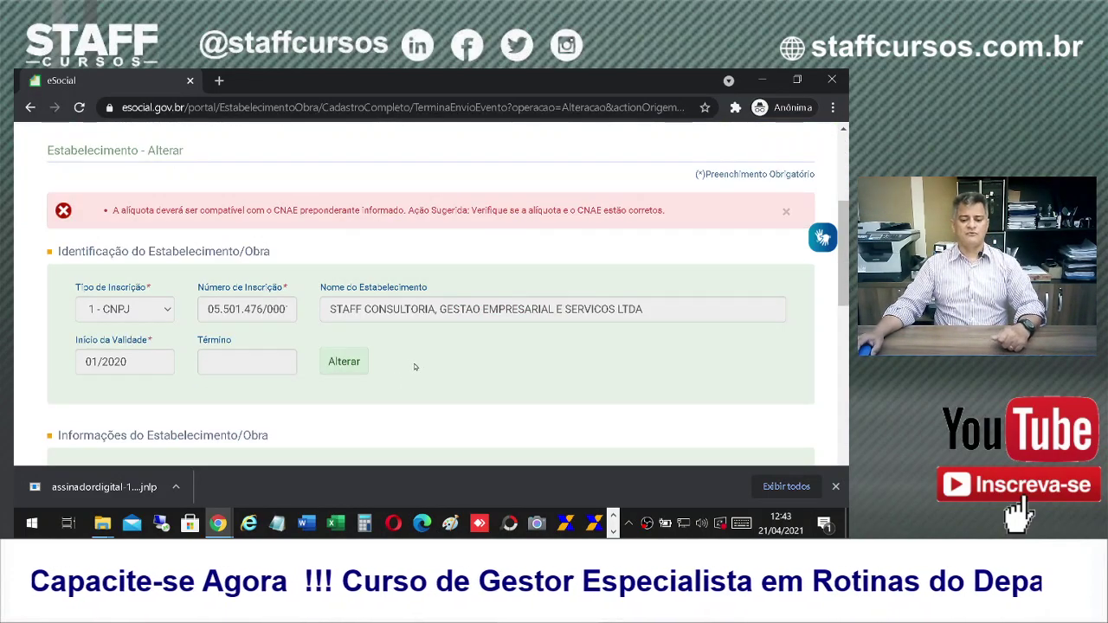
scroll(447, 349, "up", 2)
scroll(450, 344, "down", 4)
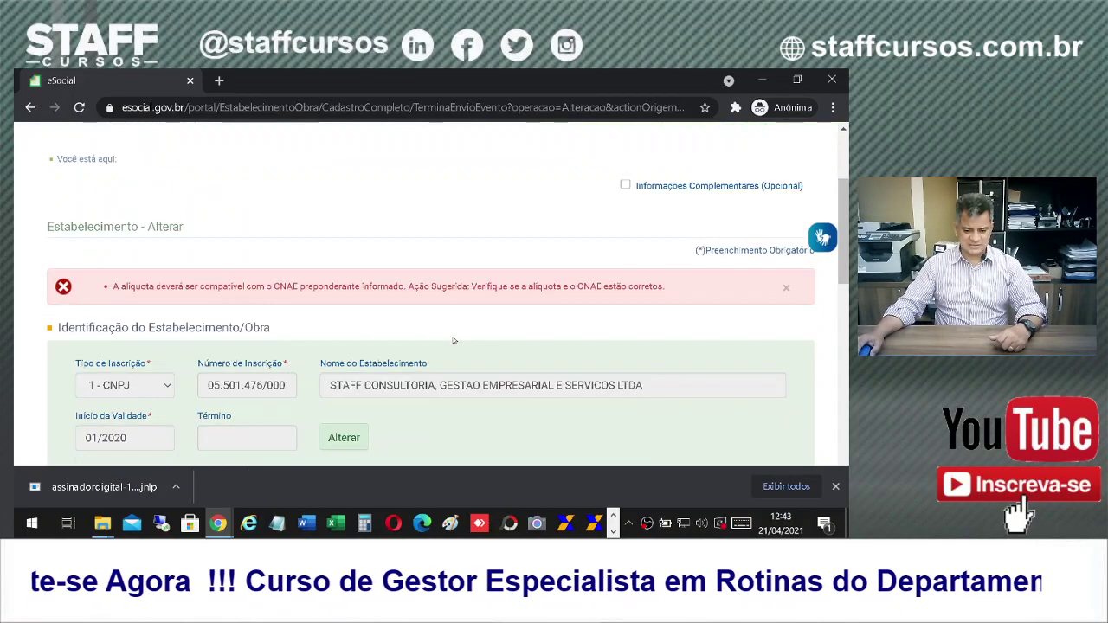
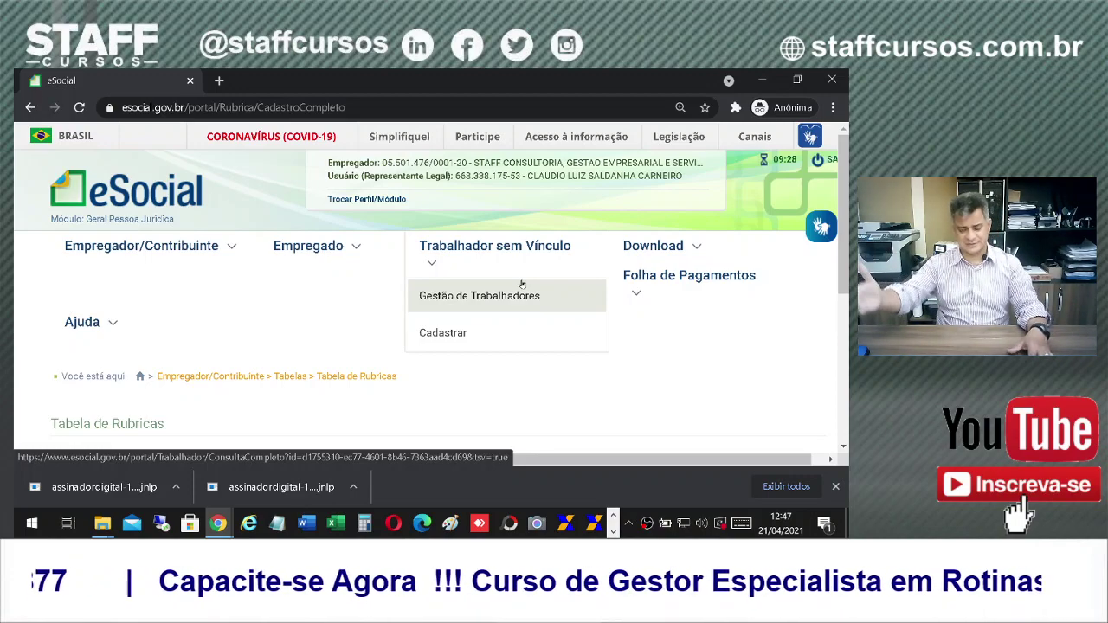
Step: Search the worker's CPF in Gestão de Empregados and open their active employment admitted 01/01/2019
left_click(322, 251)
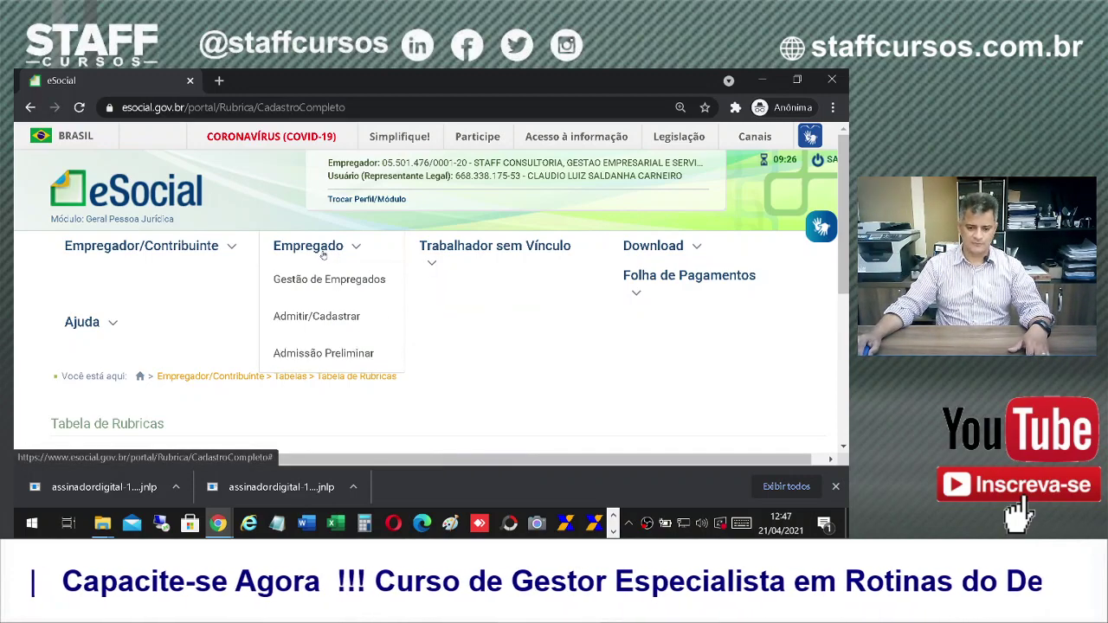
left_click(319, 286)
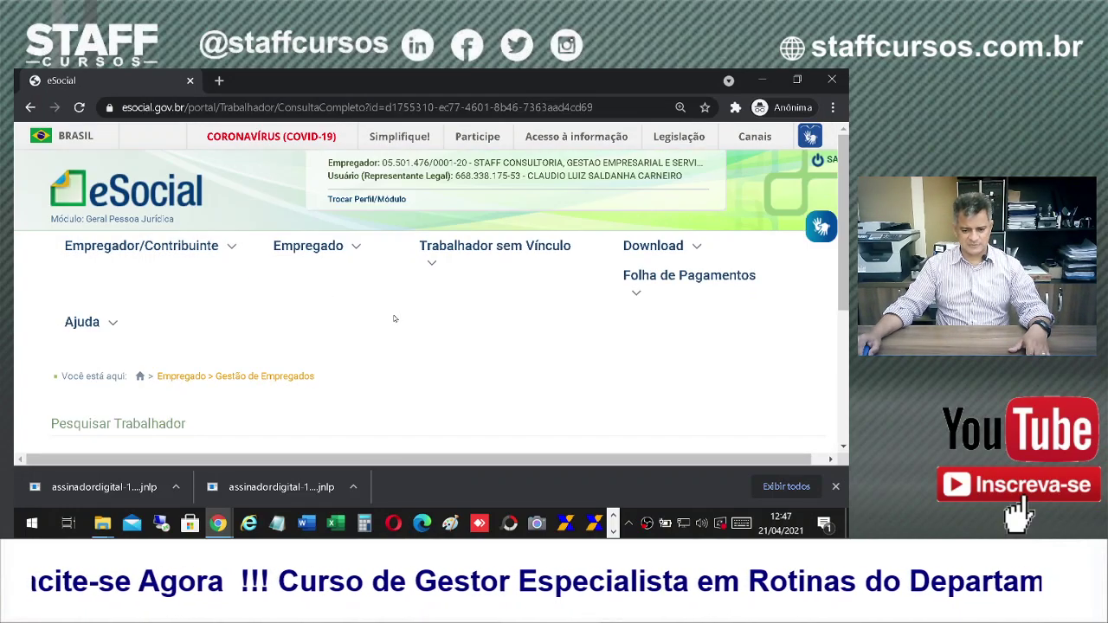
scroll(535, 364, "down", 3)
left_click(299, 291)
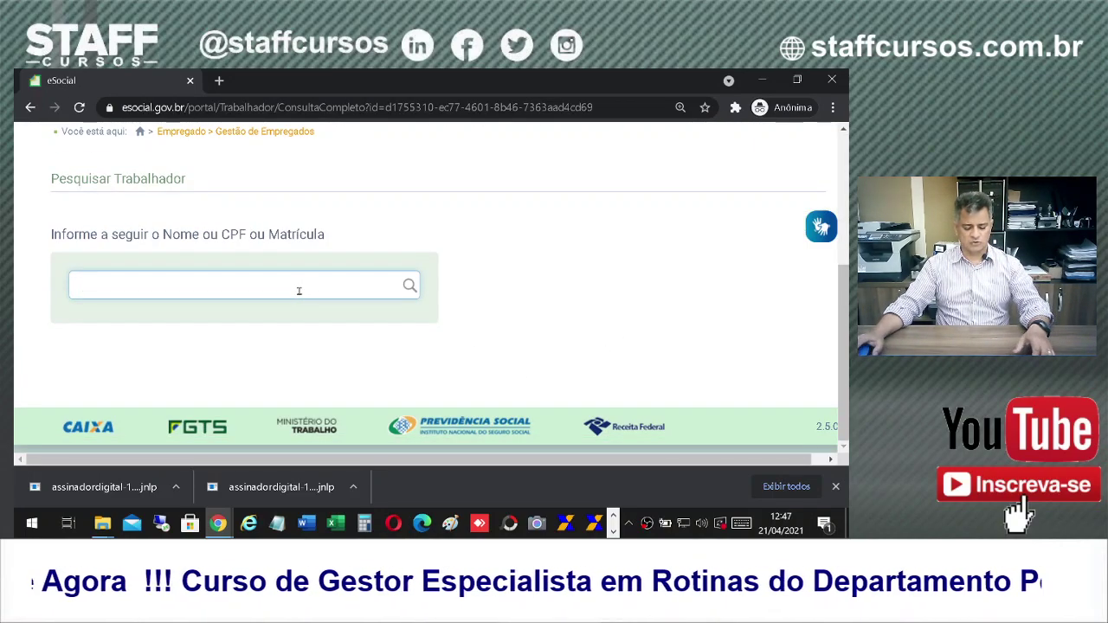
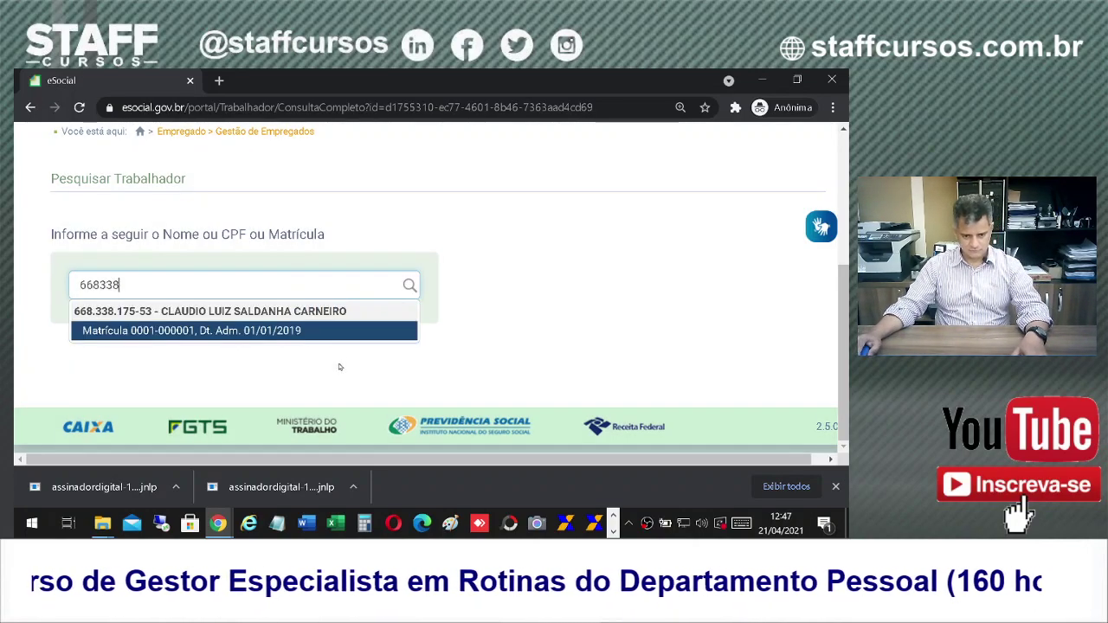
left_click(180, 329)
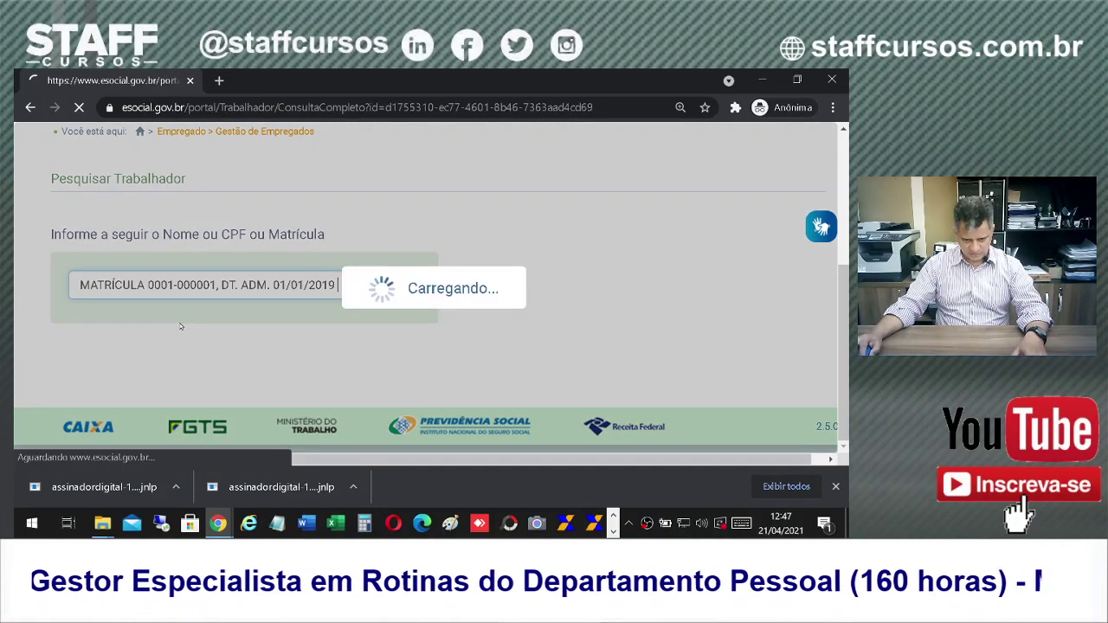
scroll(500, 332, "down", 3)
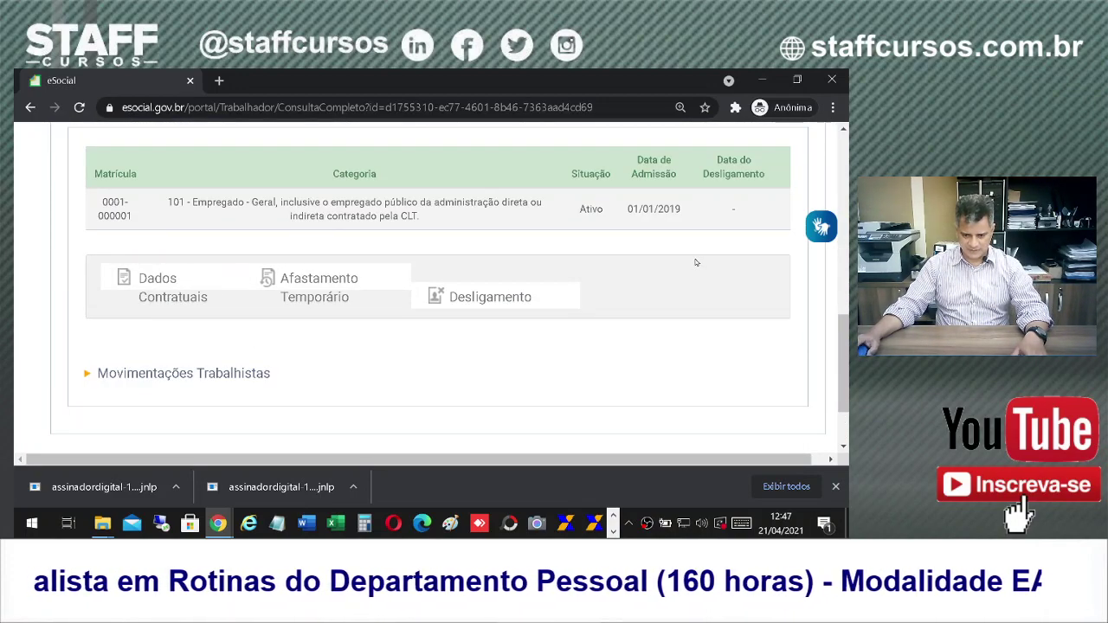
scroll(699, 265, "up", 2)
scroll(707, 266, "down", 1)
scroll(706, 265, "up", 2)
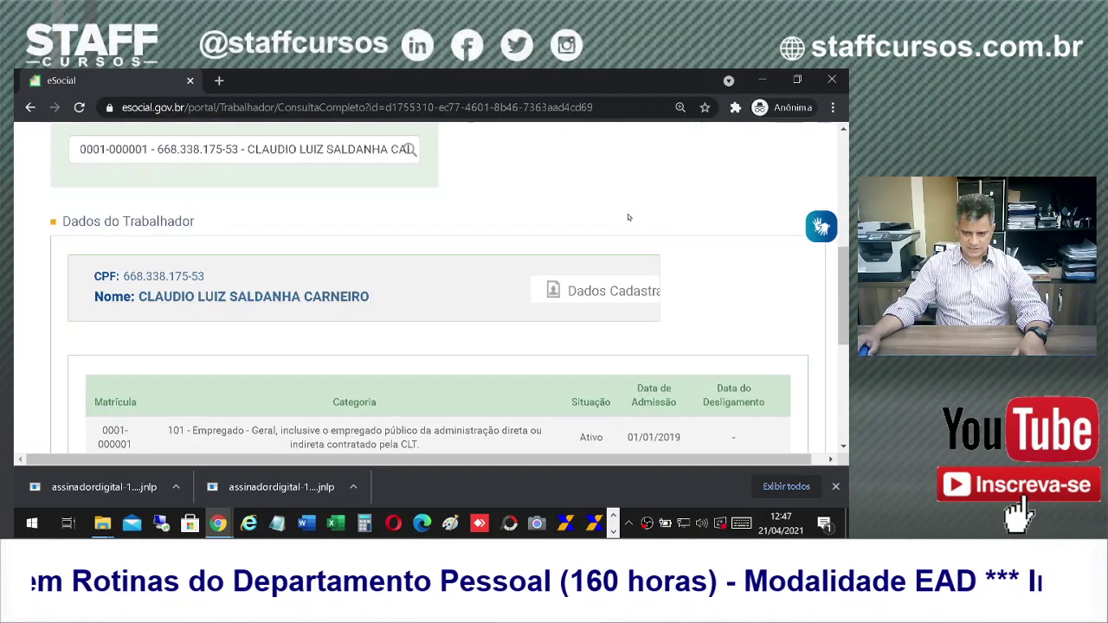
mouse_move(573, 289)
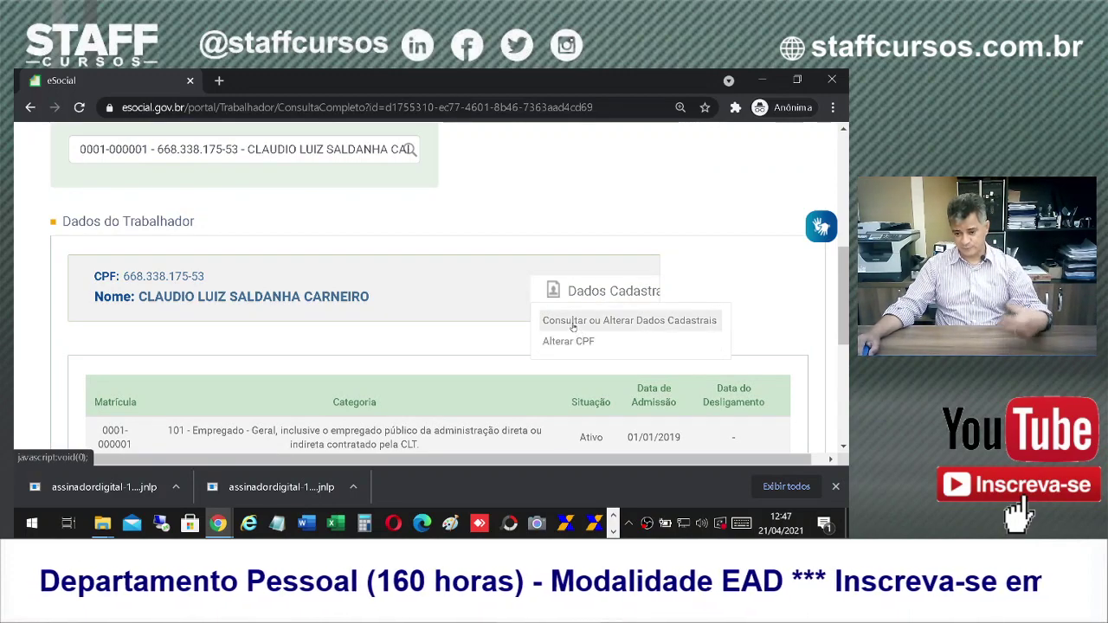
Step: Scroll through the worker's Dados Cadastrais, which list no dependents, then go back
left_click(574, 324)
scroll(663, 310, "down", 4)
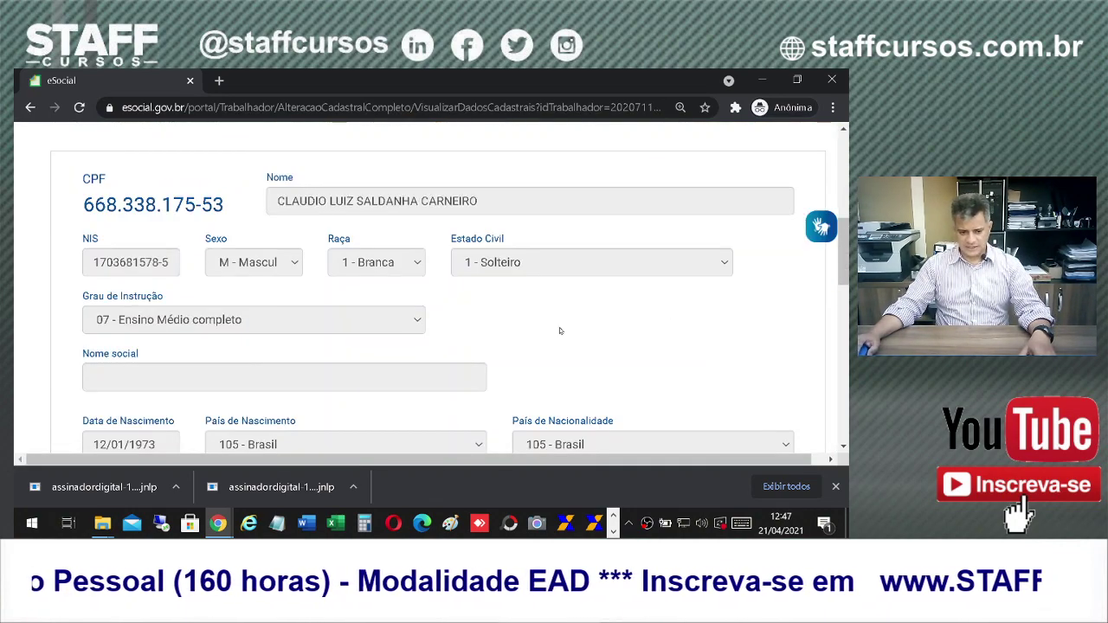
scroll(592, 320, "down", 3)
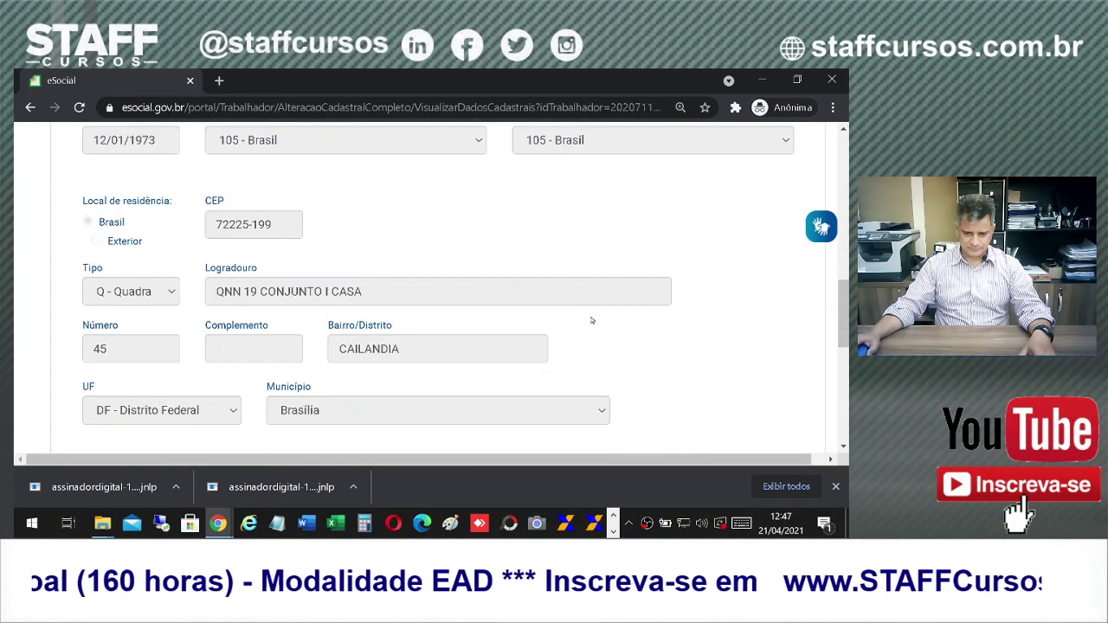
scroll(592, 320, "down", 5)
scroll(586, 310, "up", 6)
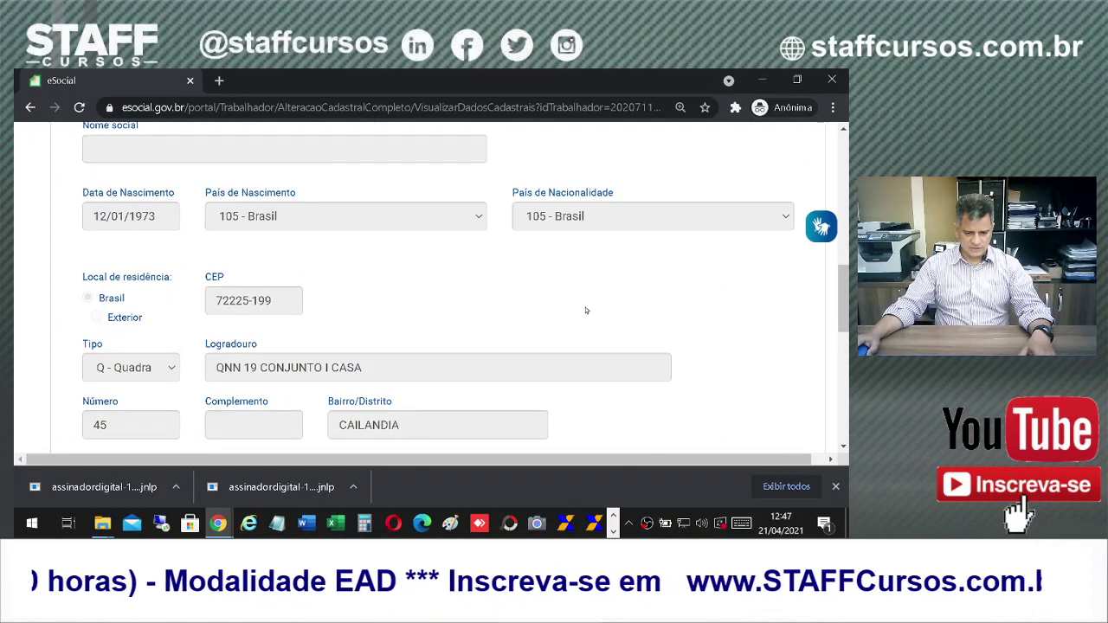
scroll(481, 373, "down", 2)
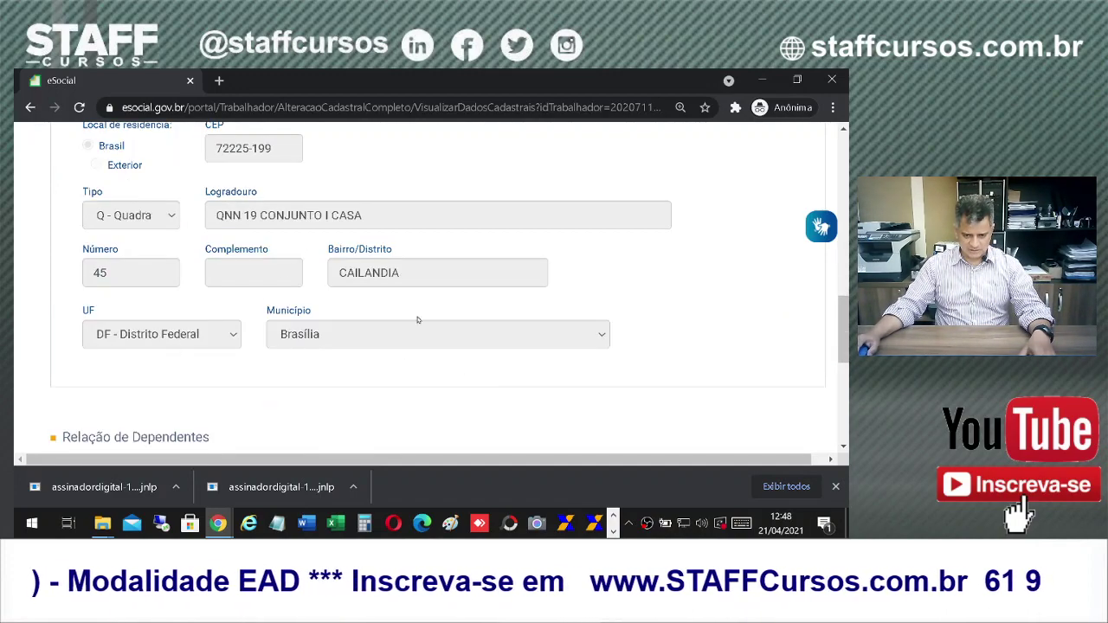
scroll(543, 363, "down", 3)
scroll(626, 415, "down", 2)
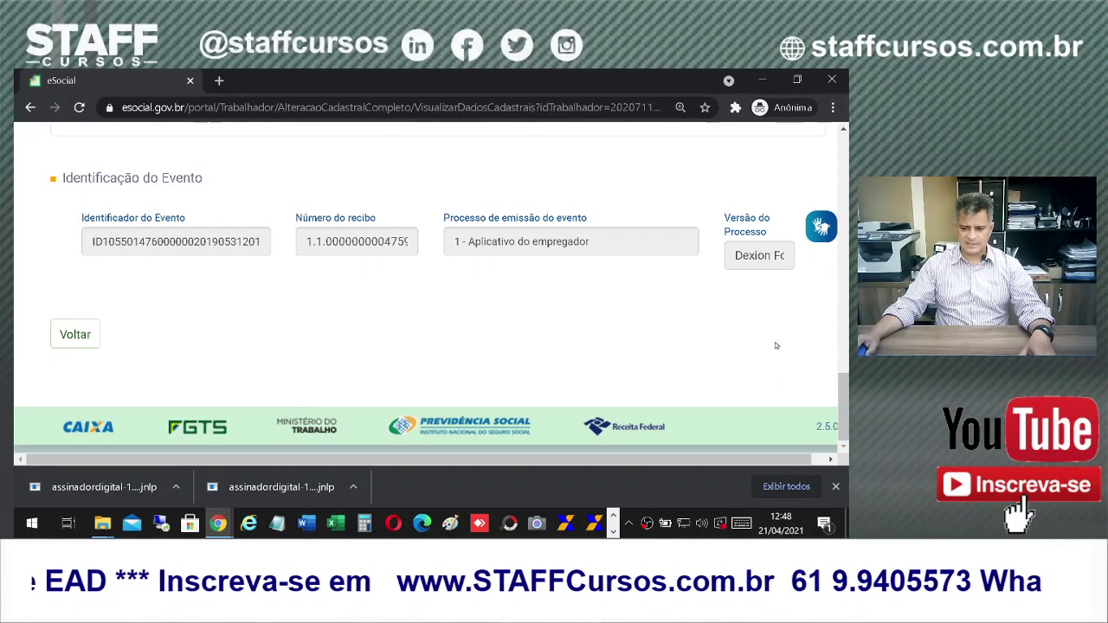
scroll(488, 368, "up", 8)
scroll(488, 368, "up", 3)
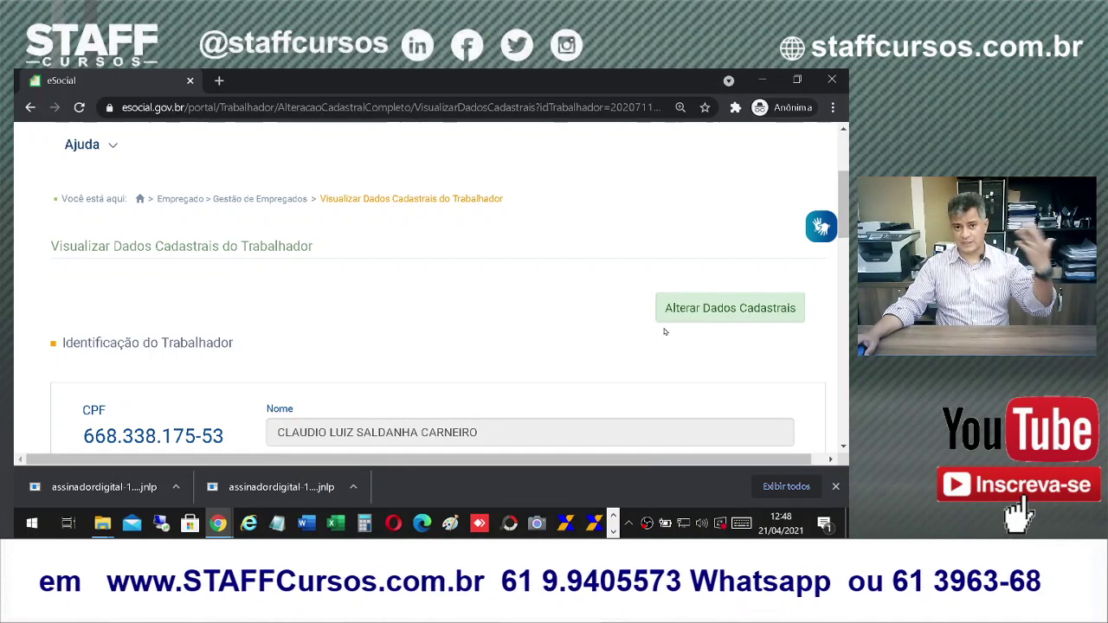
scroll(364, 355, "down", 8)
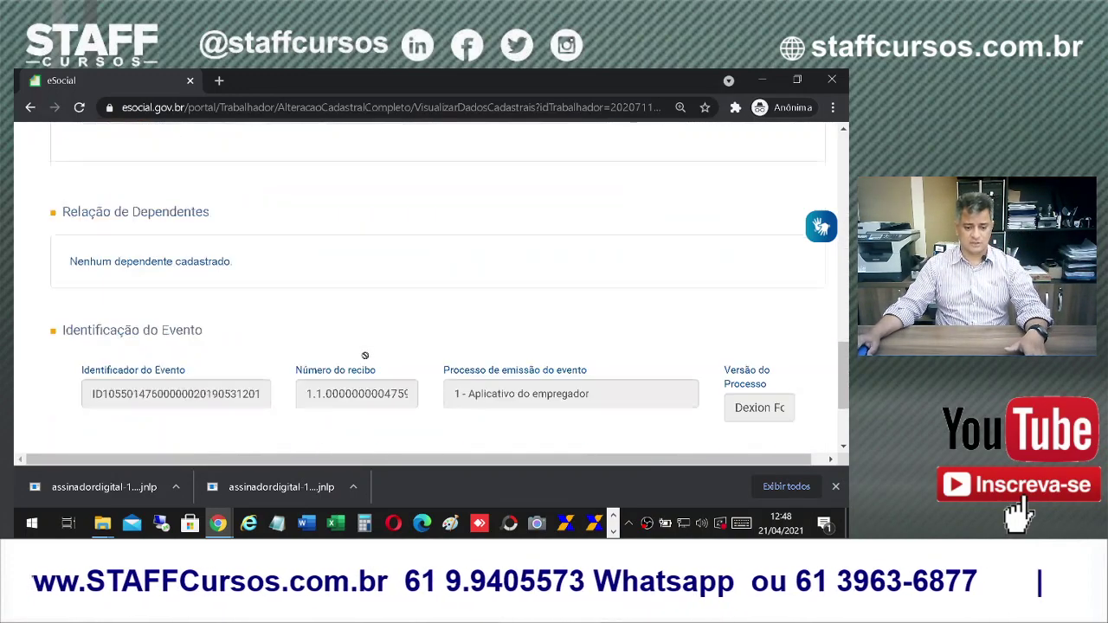
scroll(364, 354, "down", 2)
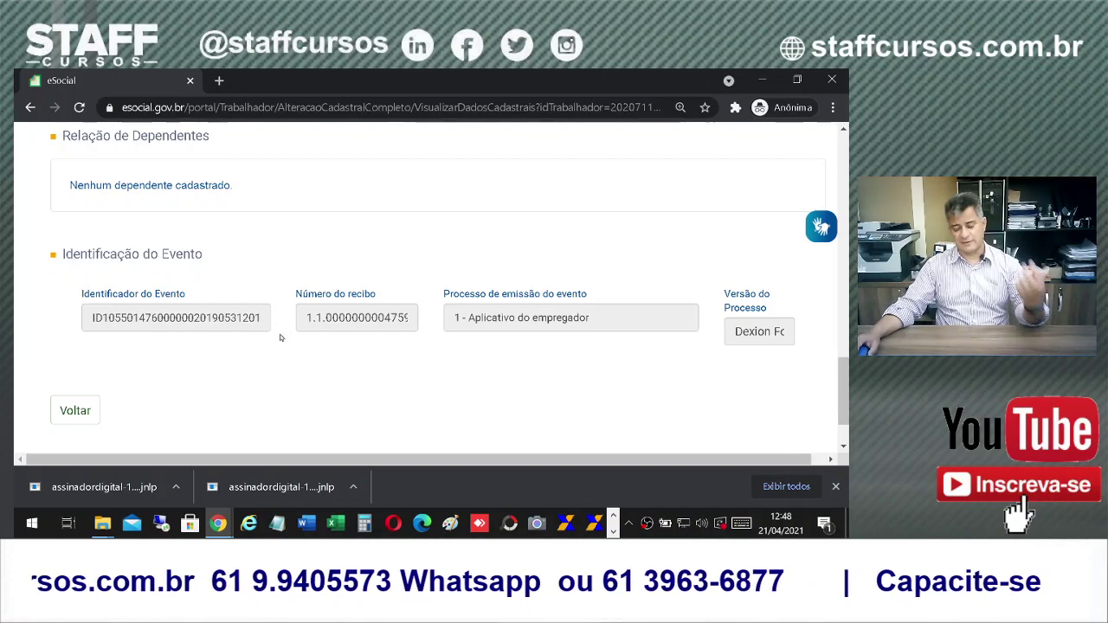
left_click(75, 411)
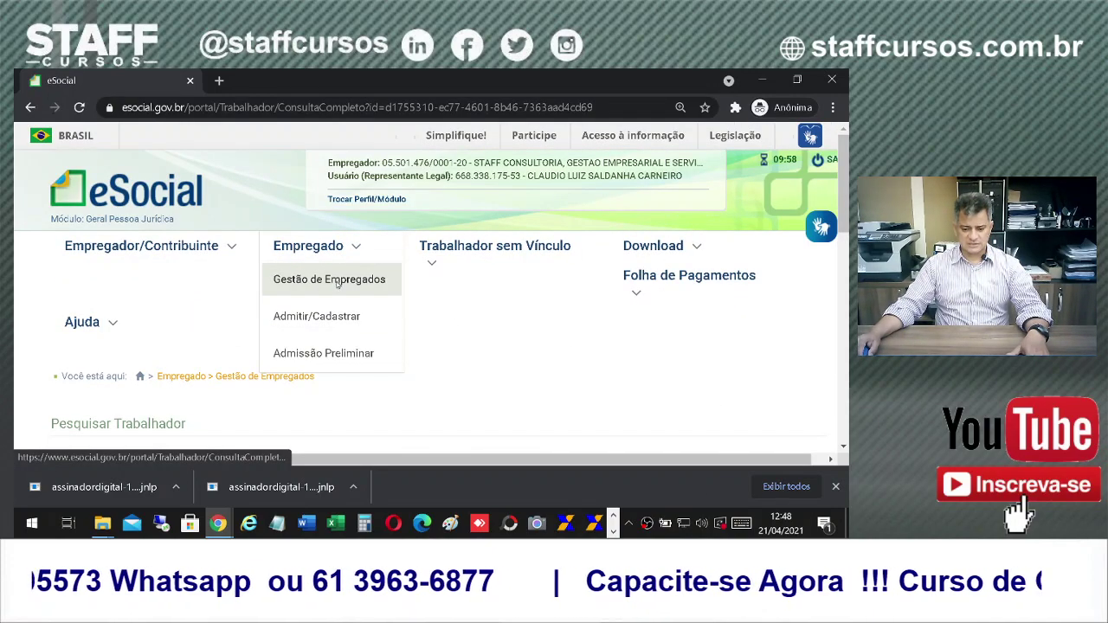
Step: Search the worker again in Gestão de Empregados and load their employment record
left_click(337, 283)
scroll(676, 400, "down", 3)
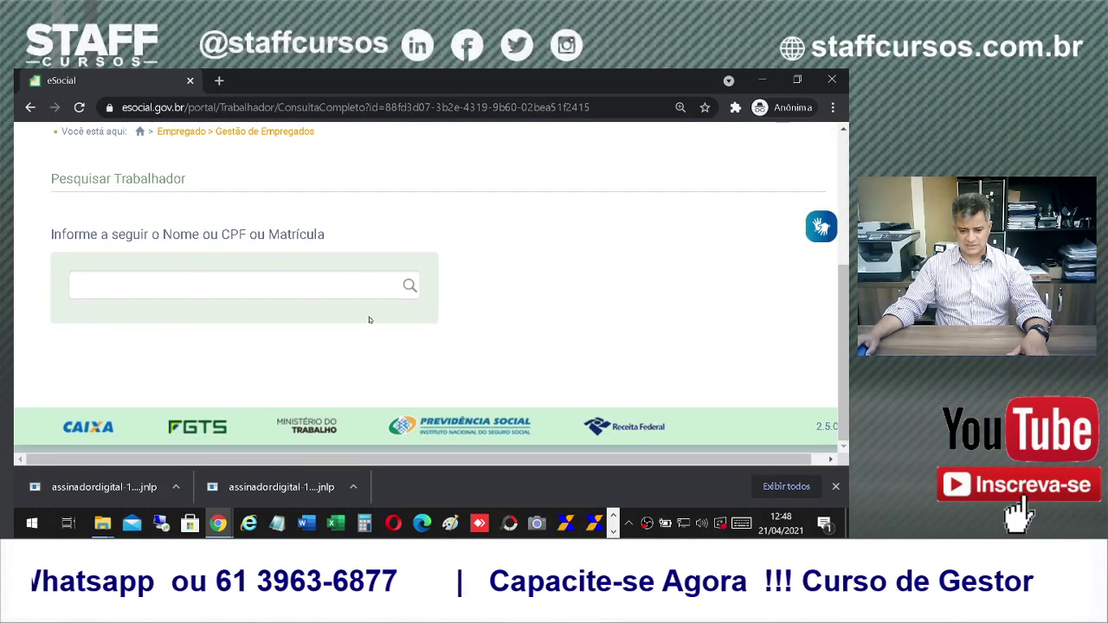
left_click(253, 290)
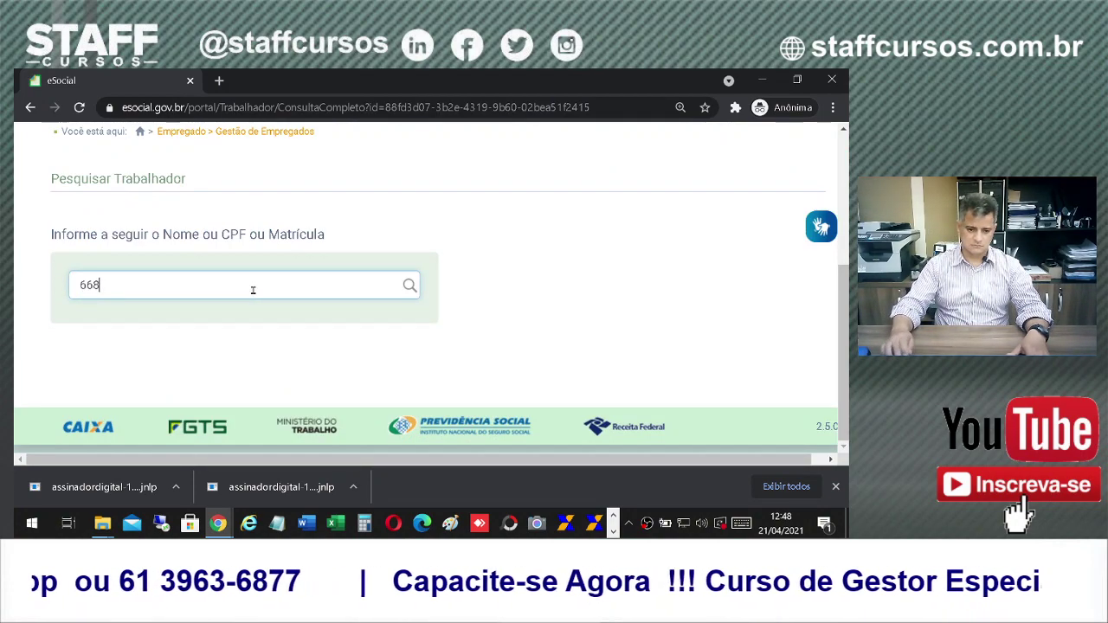
type("668")
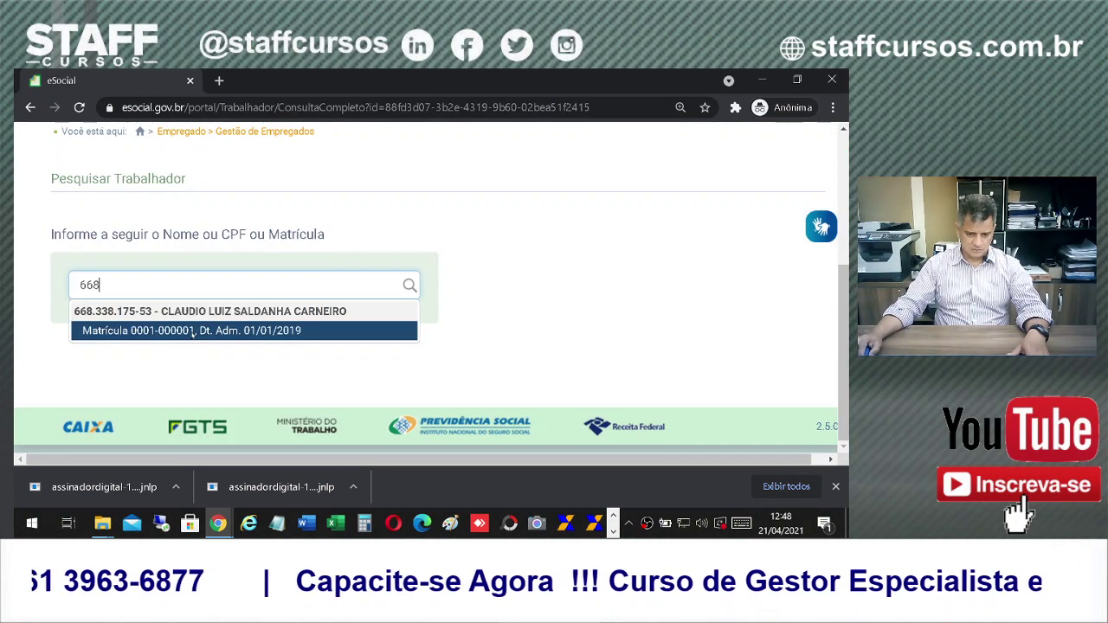
left_click(193, 335)
scroll(488, 353, "down", 5)
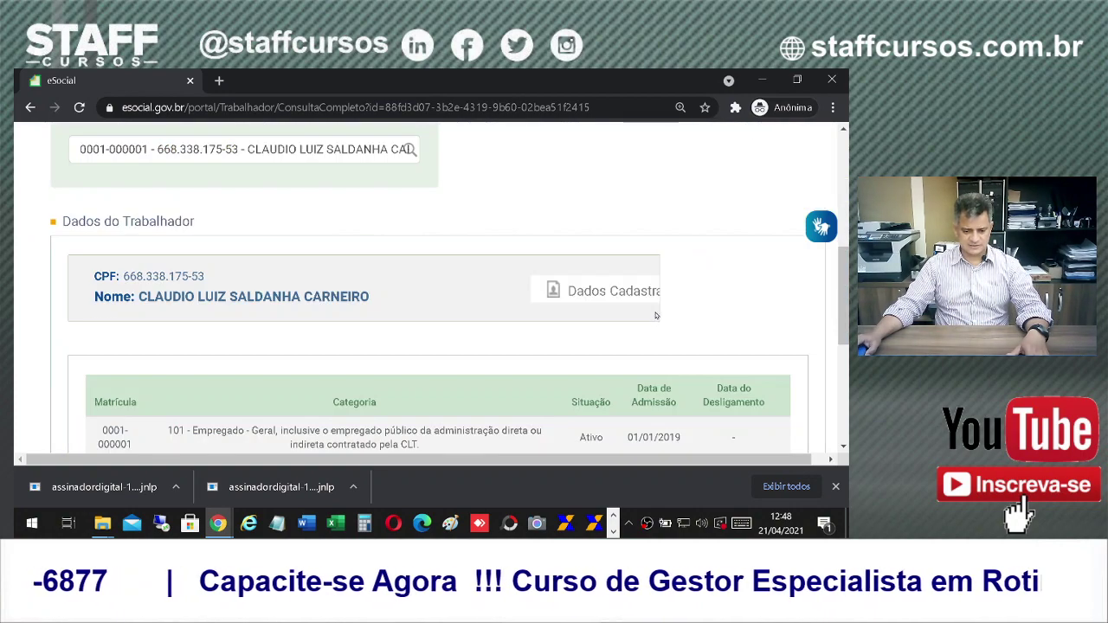
scroll(488, 352, "down", 1)
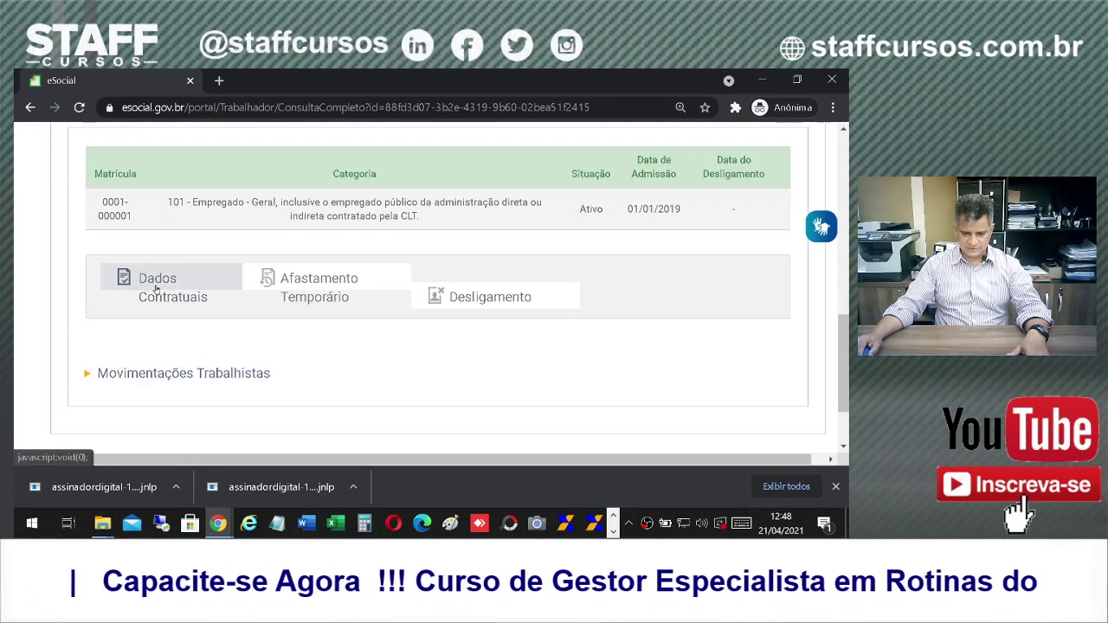
Step: Review the Dados Contratuais: 08:00–18:00 weekdays, Saturday to 12:00, FGTS optant since 01/01/2019
left_click(157, 291)
scroll(616, 387, "down", 5)
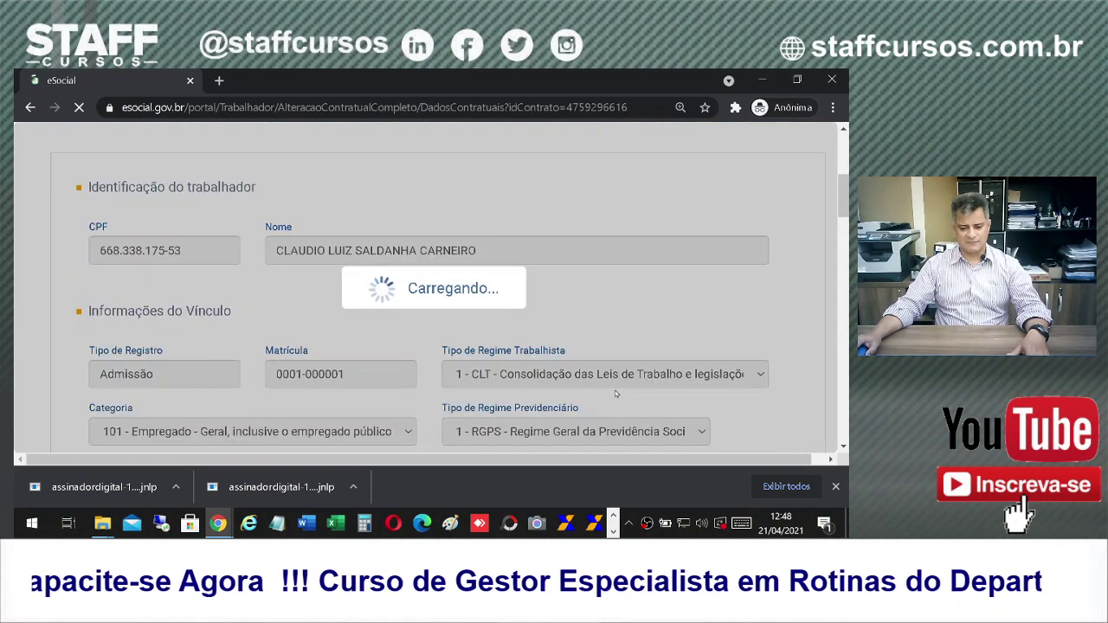
scroll(624, 386, "down", 1)
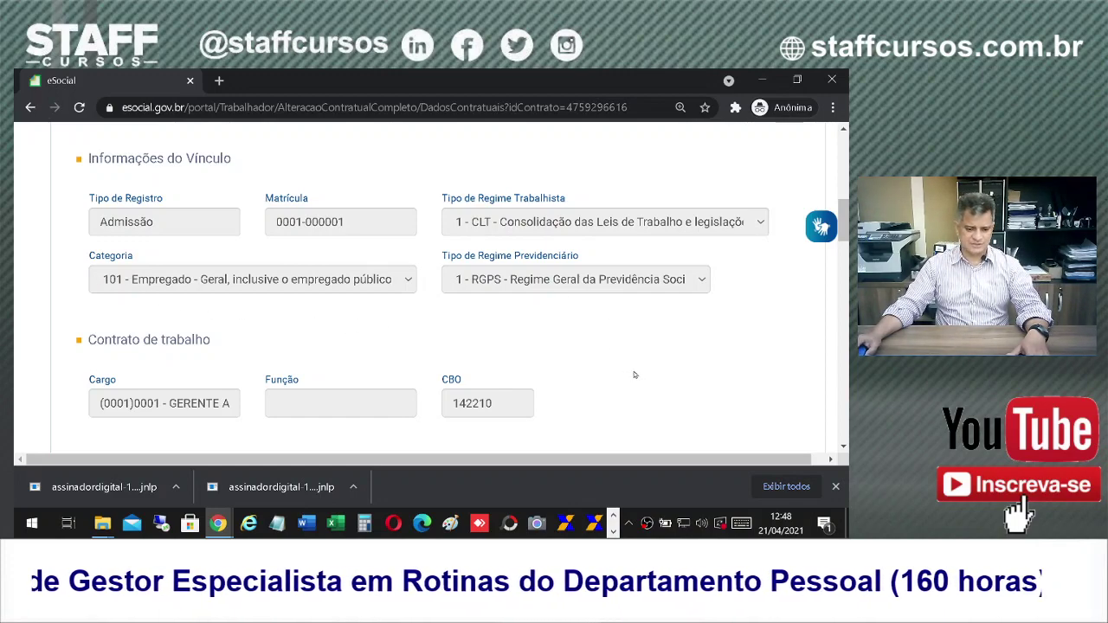
scroll(634, 374, "down", 2)
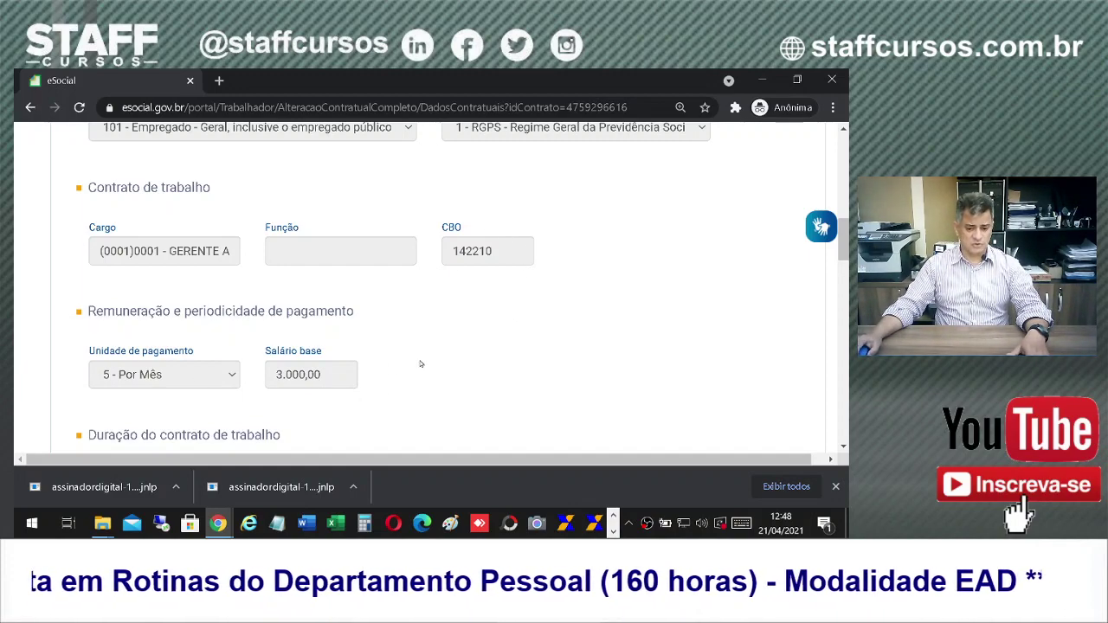
scroll(381, 389, "down", 2)
scroll(475, 351, "down", 2)
scroll(475, 351, "down", 1)
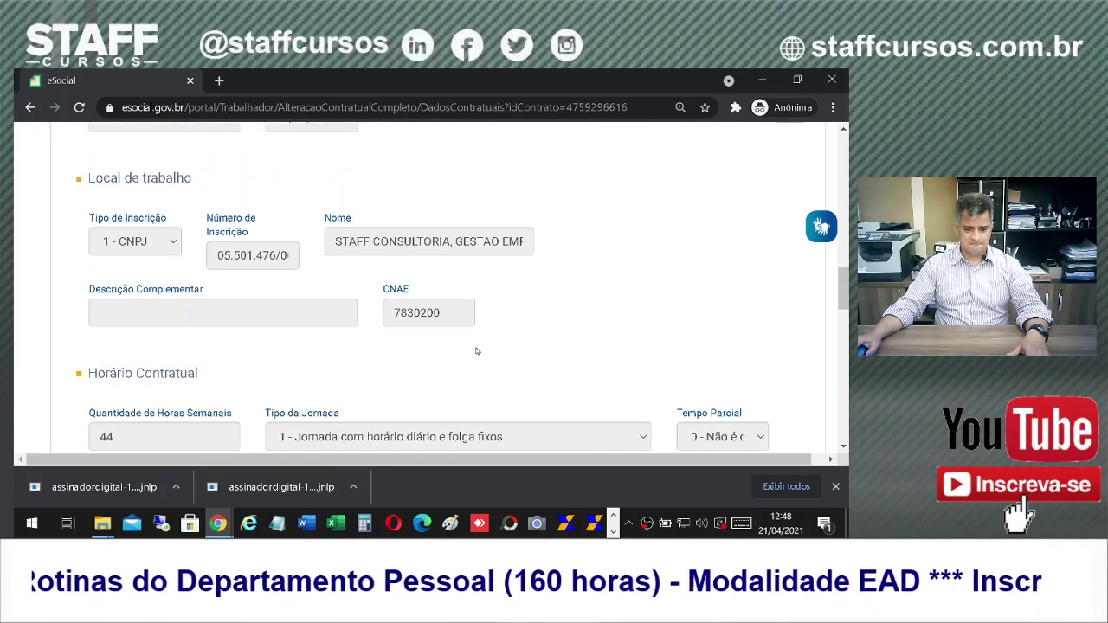
scroll(403, 287, "down", 1)
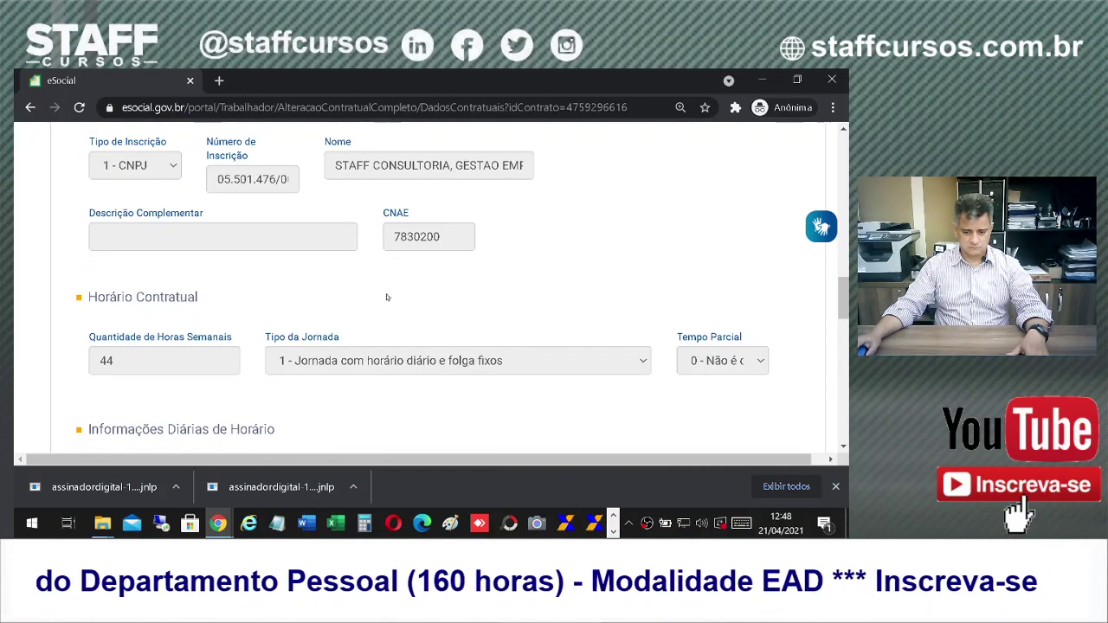
scroll(394, 287, "down", 5)
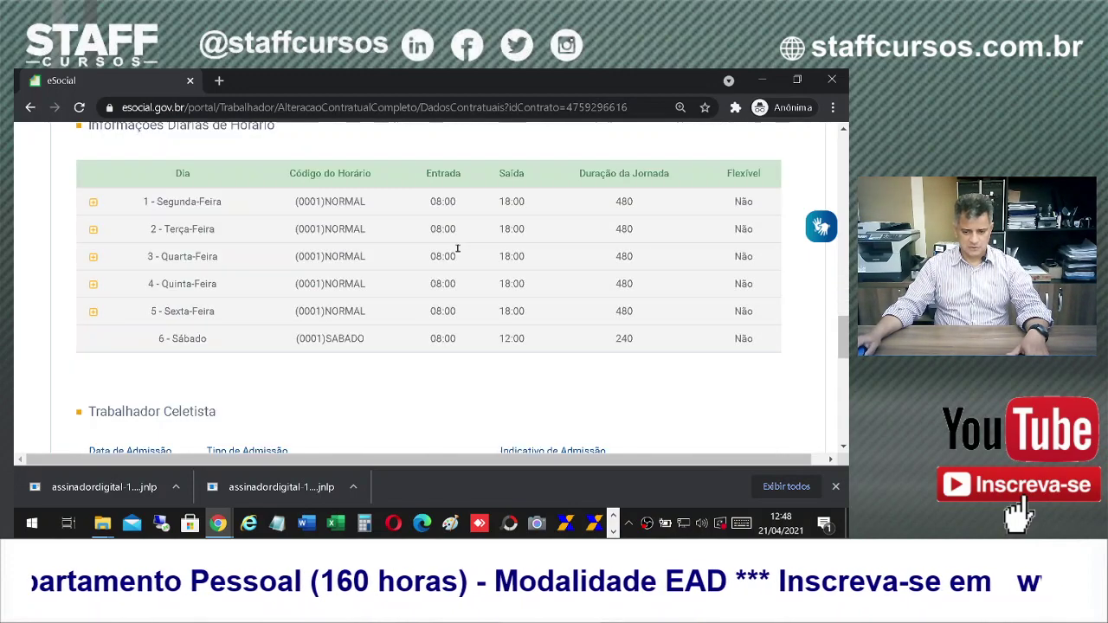
scroll(311, 251, "up", 2)
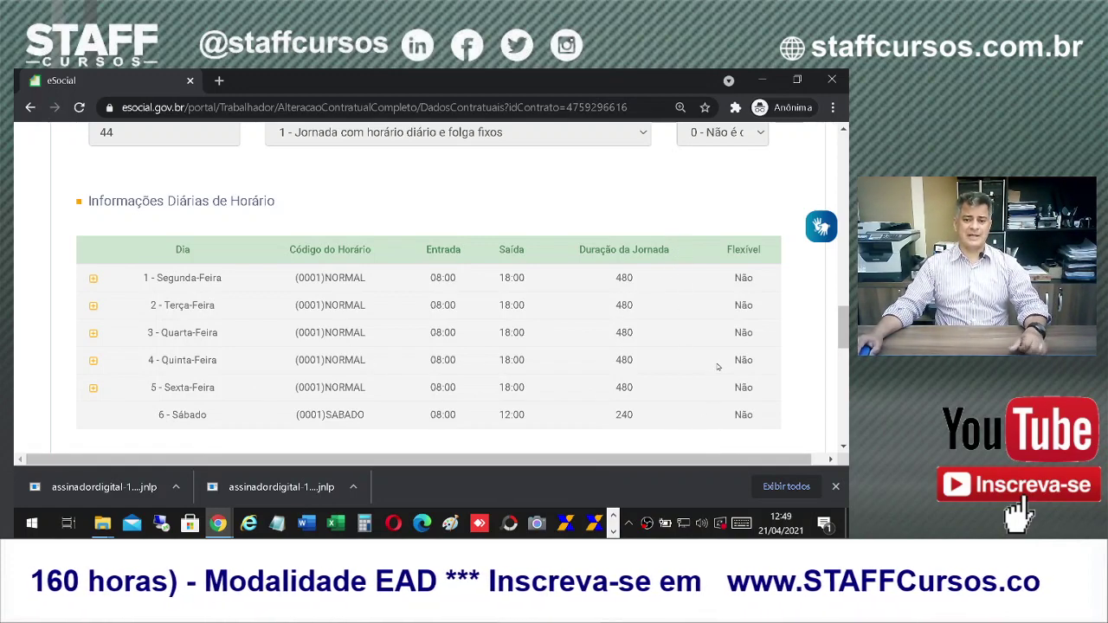
scroll(718, 367, "down", 1)
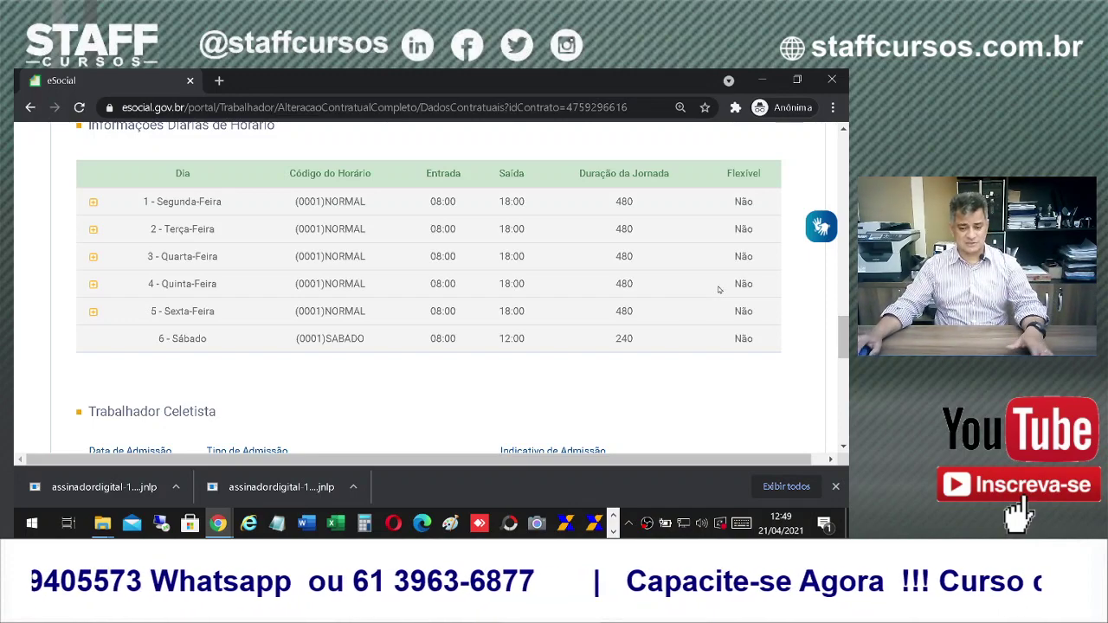
scroll(425, 373, "down", 1)
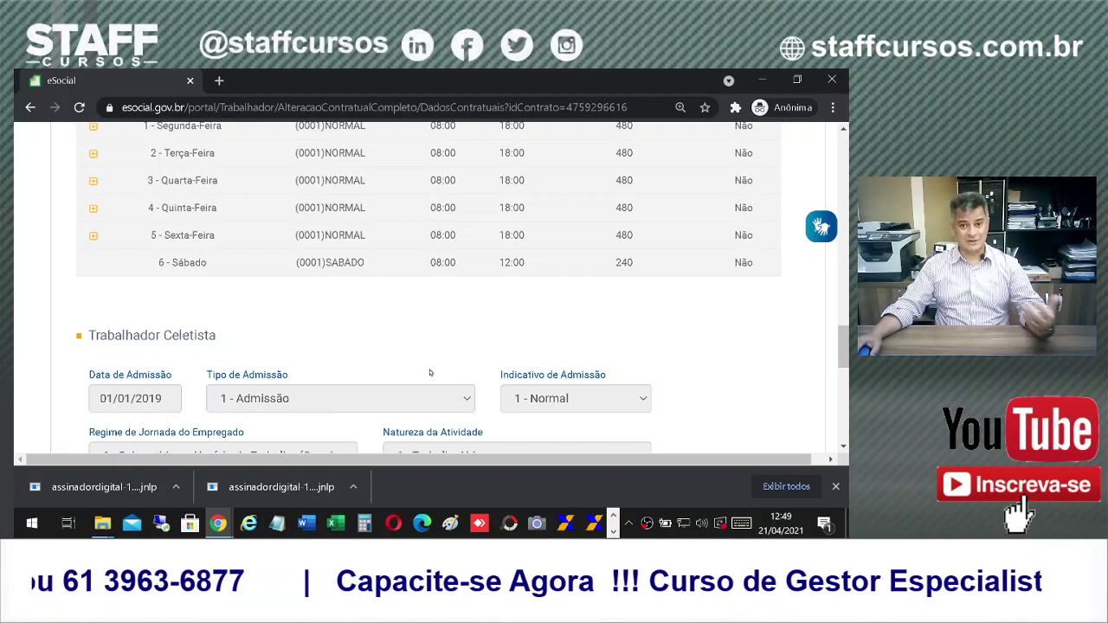
scroll(685, 364, "up", 2)
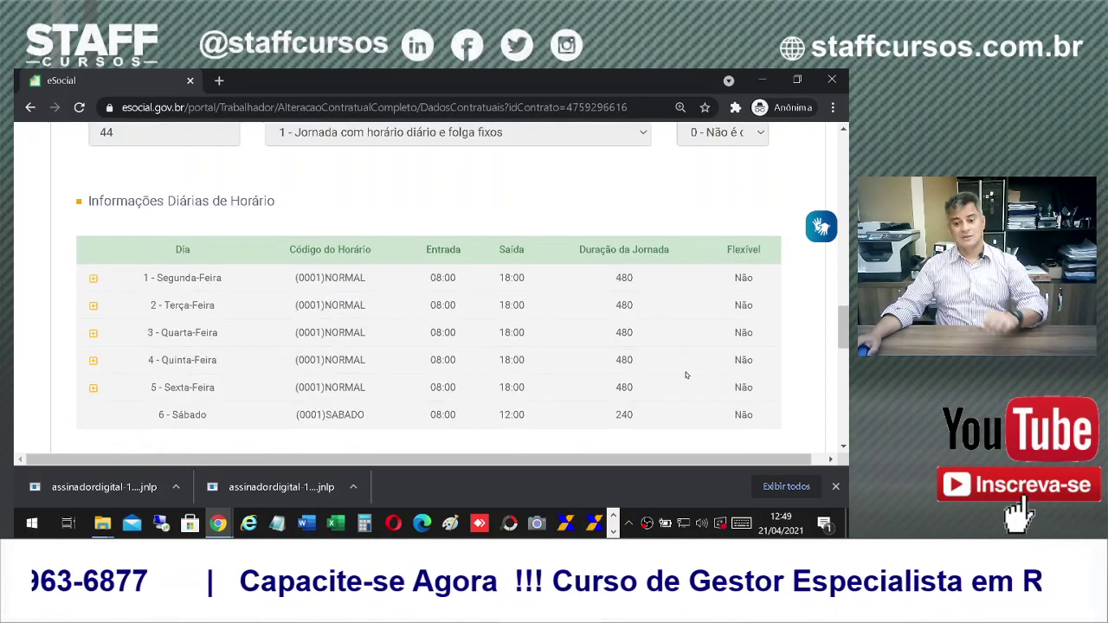
scroll(685, 376, "down", 1)
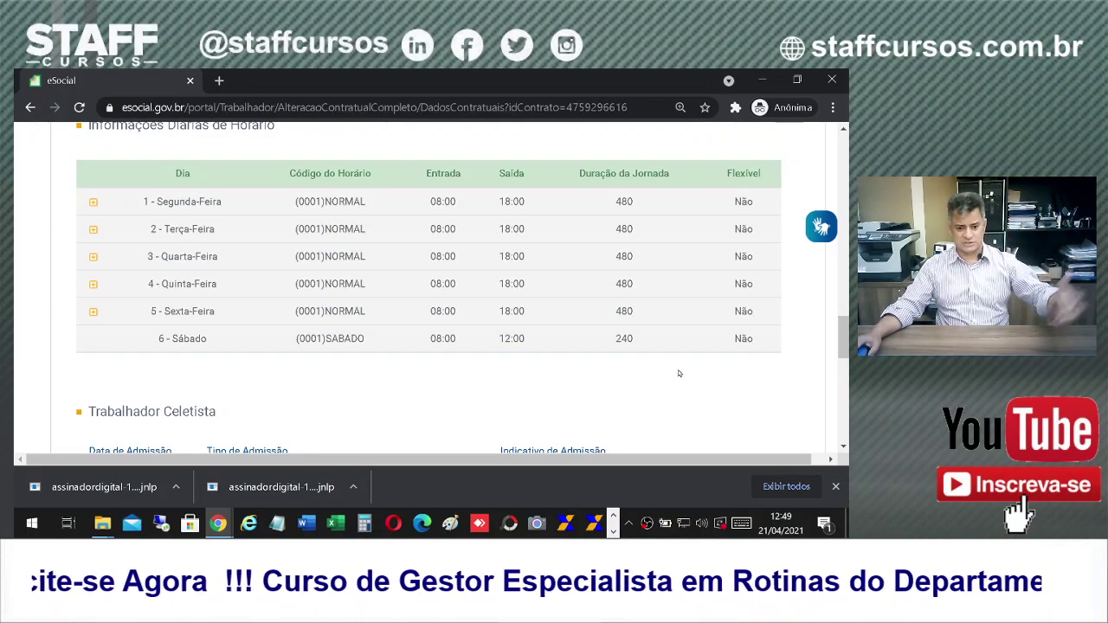
scroll(632, 387, "down", 3)
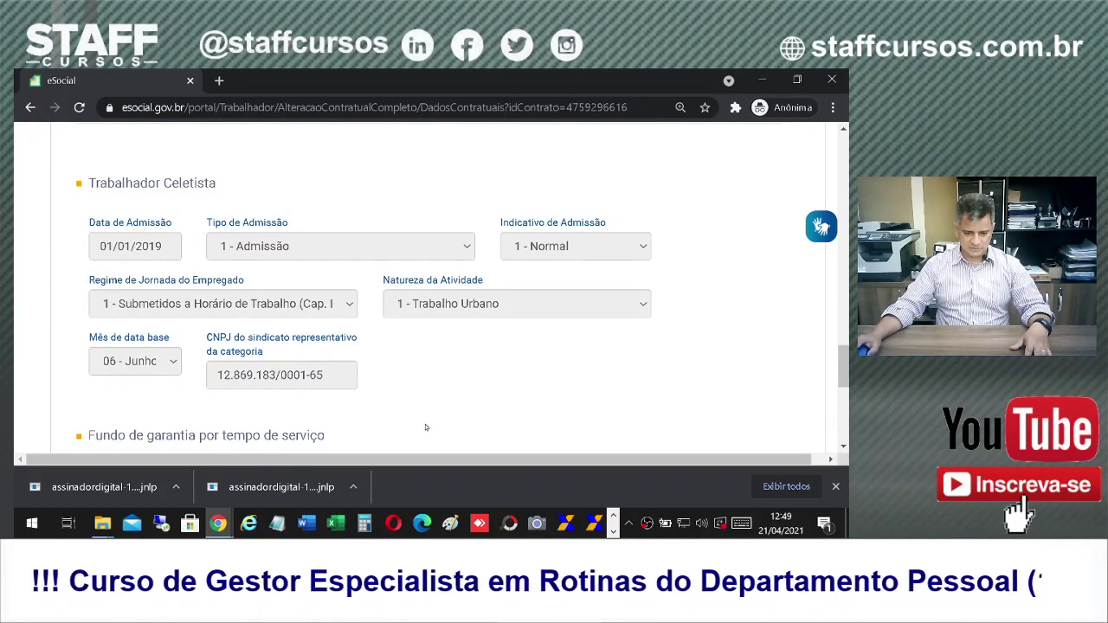
scroll(536, 398, "down", 2)
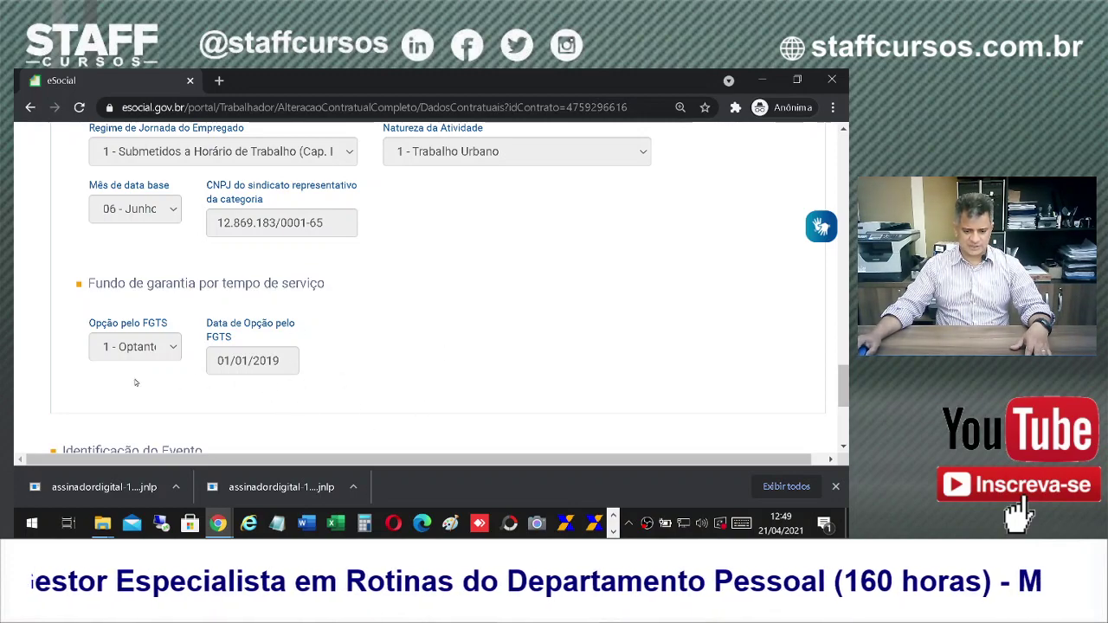
scroll(489, 370, "down", 3)
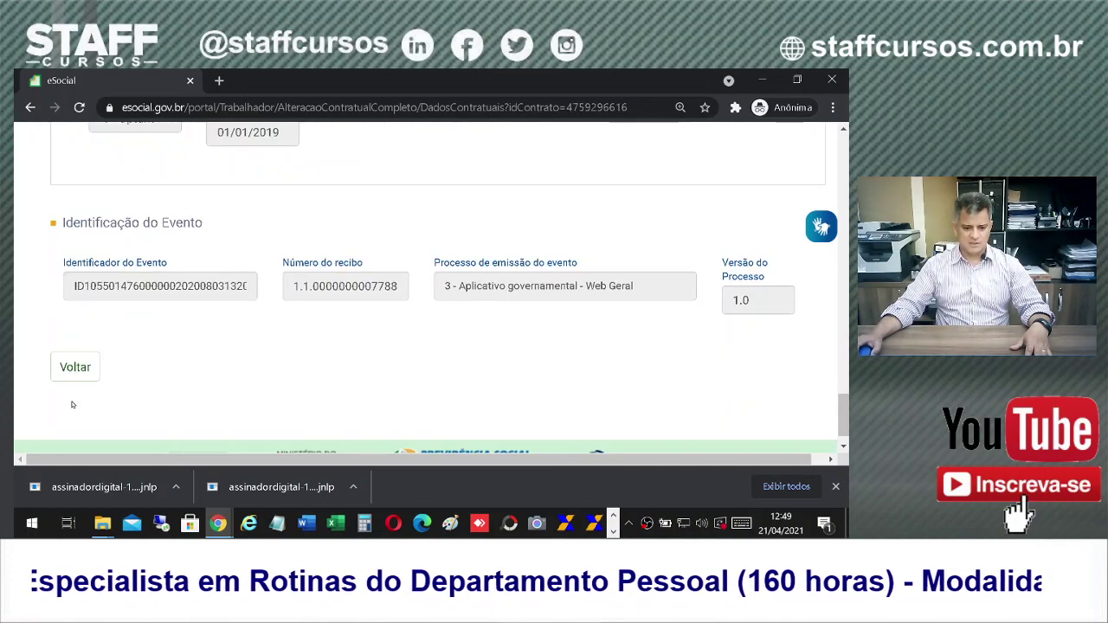
scroll(139, 375, "up", 2)
scroll(138, 377, "down", 3)
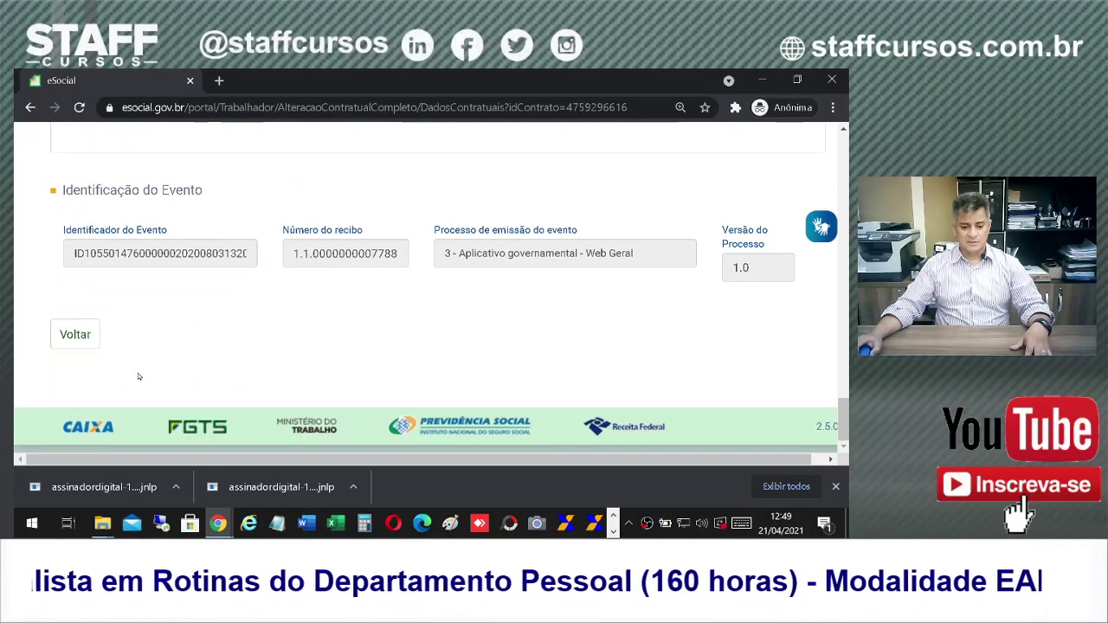
Step: Return from the contractual data to the worker's contract overview
left_click(75, 335)
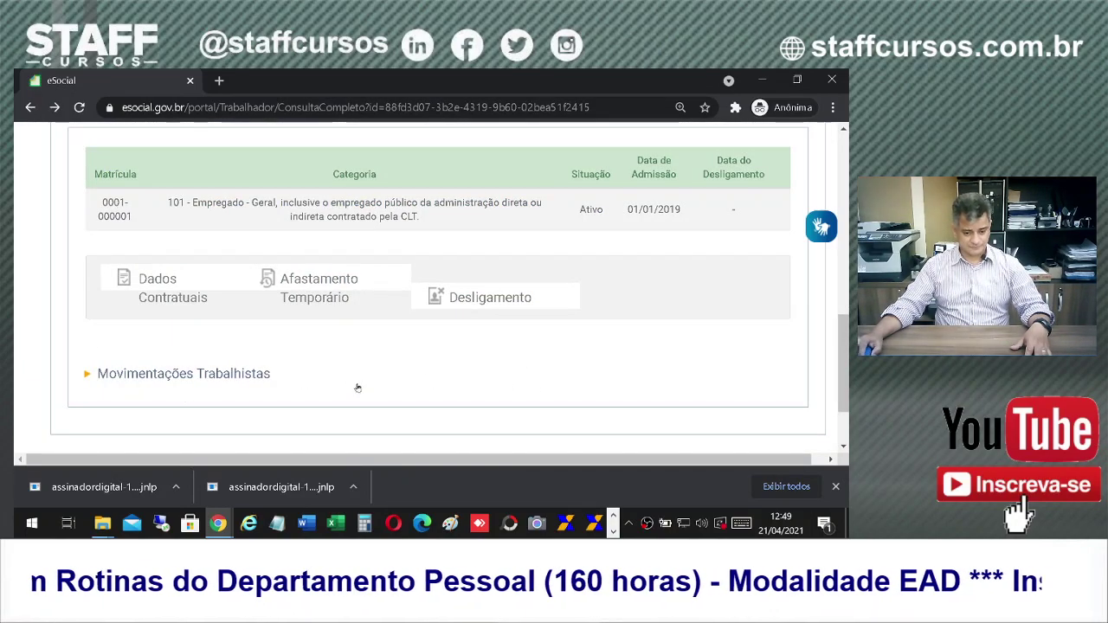
scroll(466, 383, "up", 5)
scroll(579, 422, "down", 3)
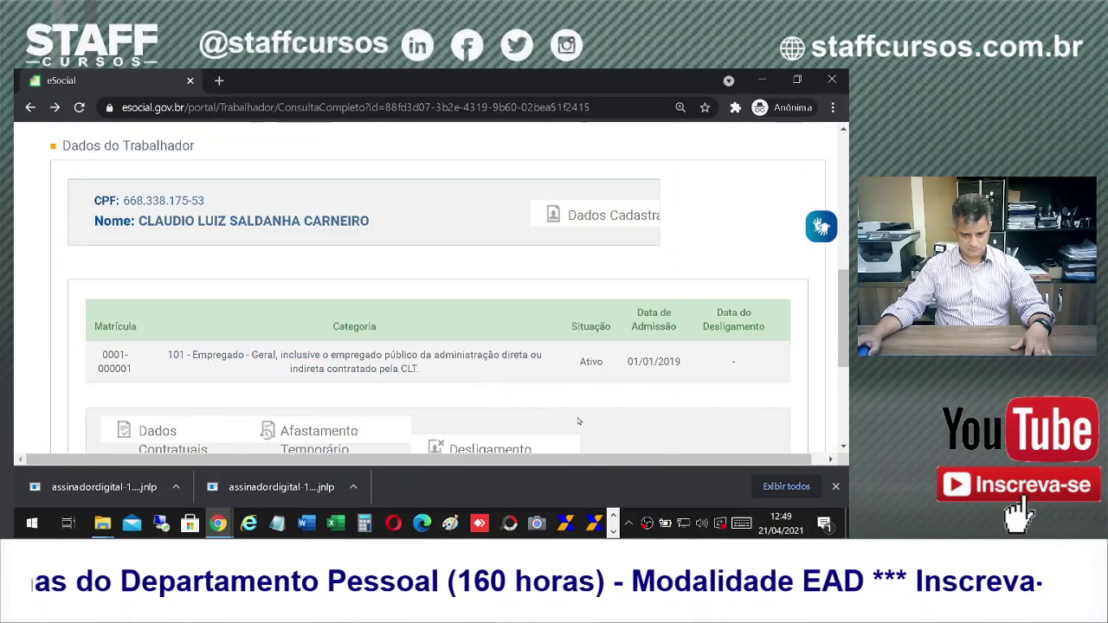
scroll(579, 422, "down", 3)
Step: Check Afastamento Temporário, which shows 'Nenhum registro encontrado', and go back to the worker
left_click(310, 284)
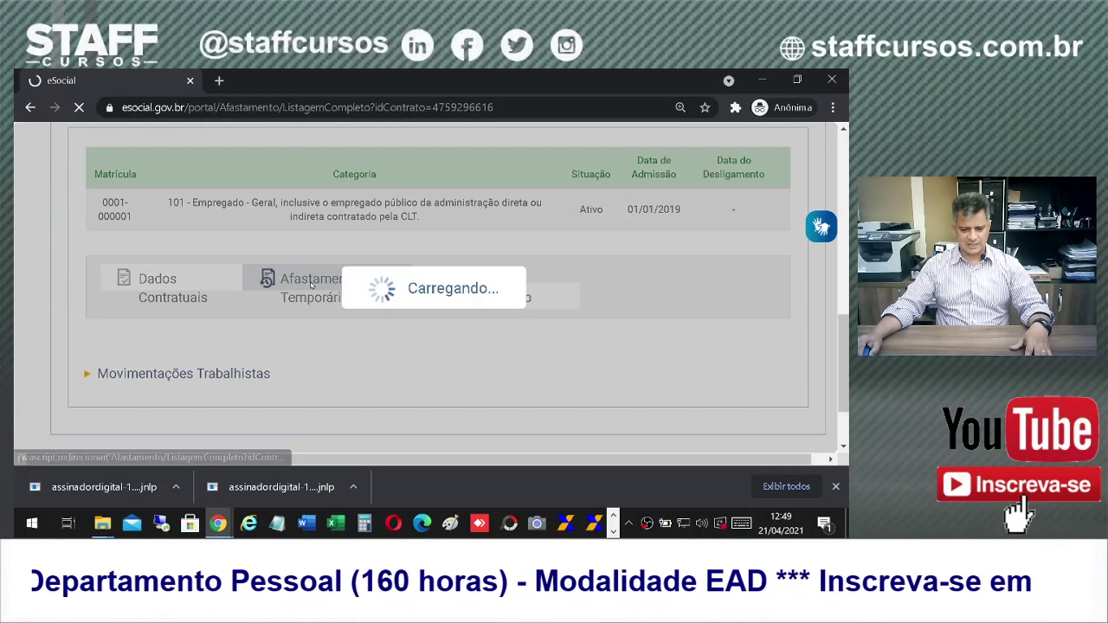
scroll(727, 364, "down", 5)
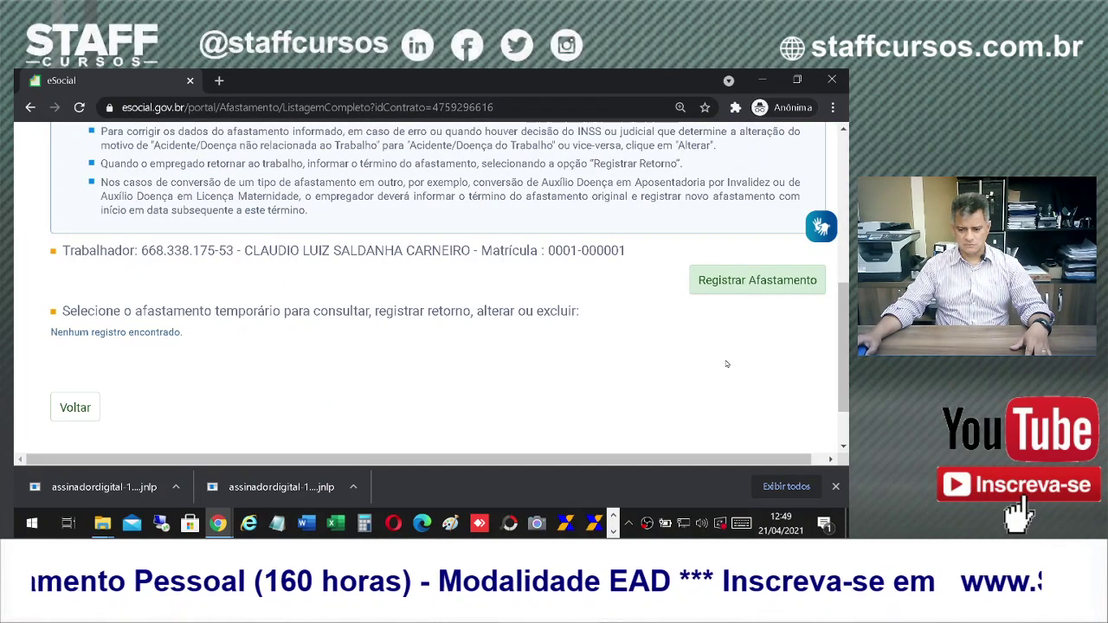
scroll(329, 284, "up", 2)
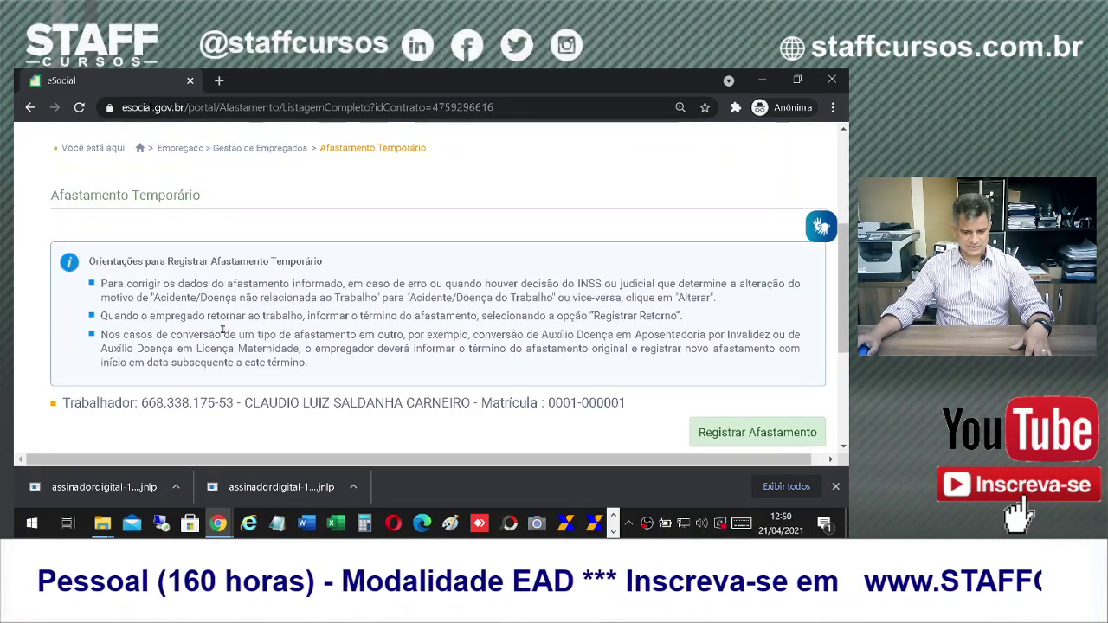
scroll(297, 333, "down", 3)
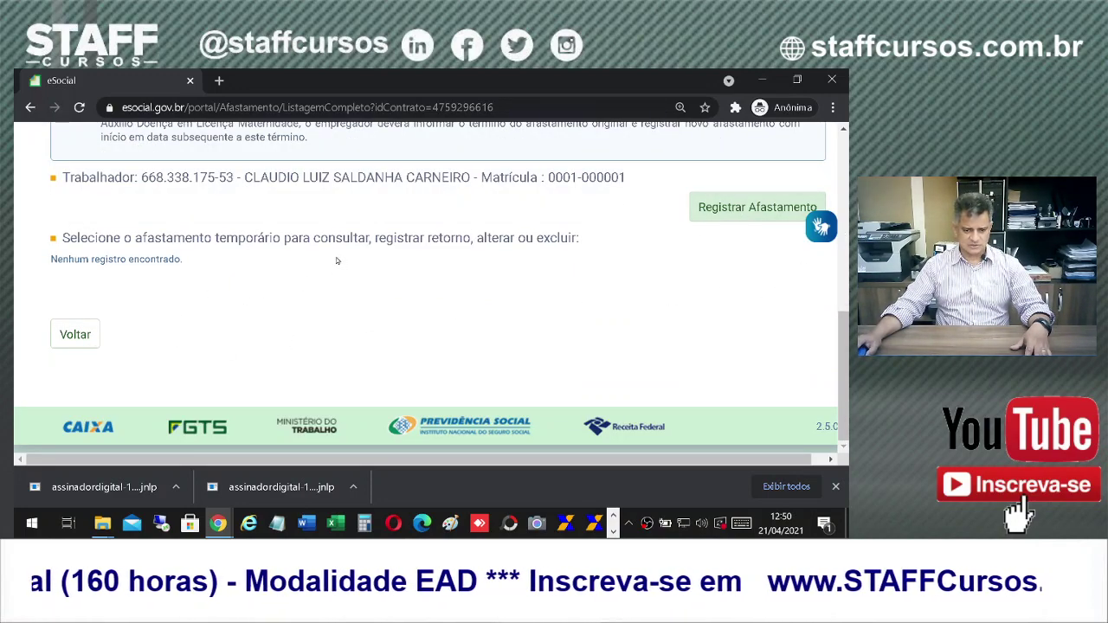
left_click(75, 336)
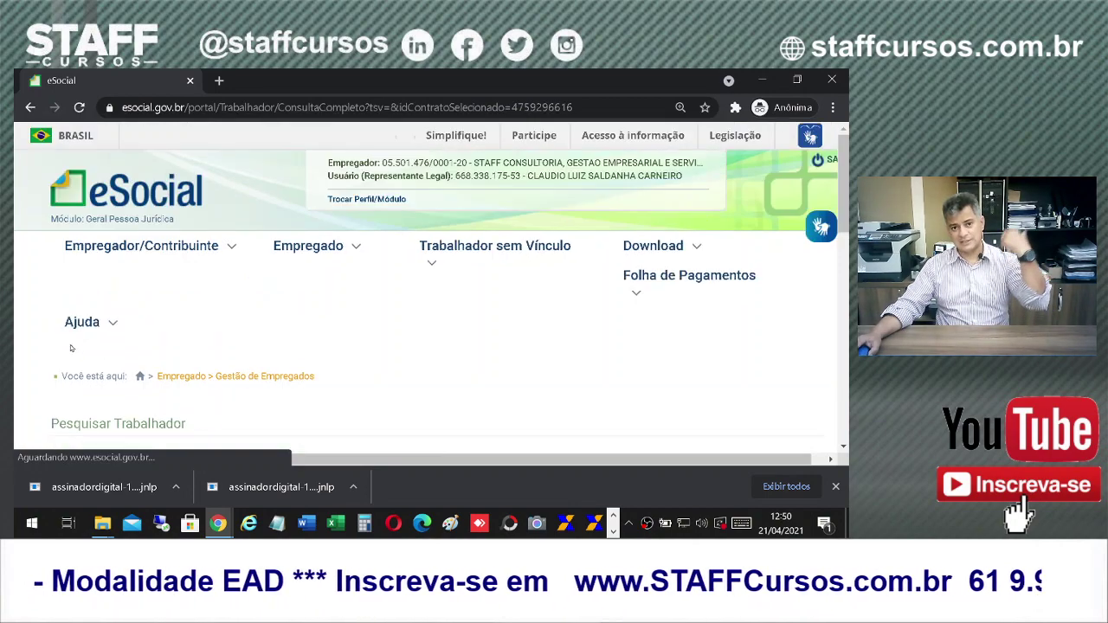
scroll(489, 362, "down", 5)
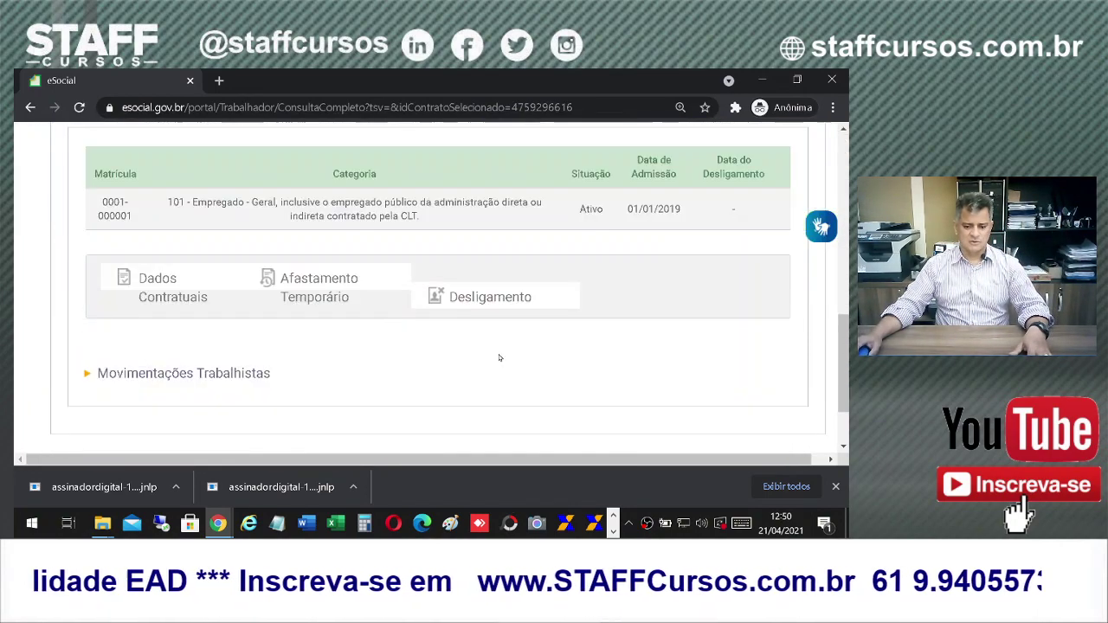
mouse_move(502, 298)
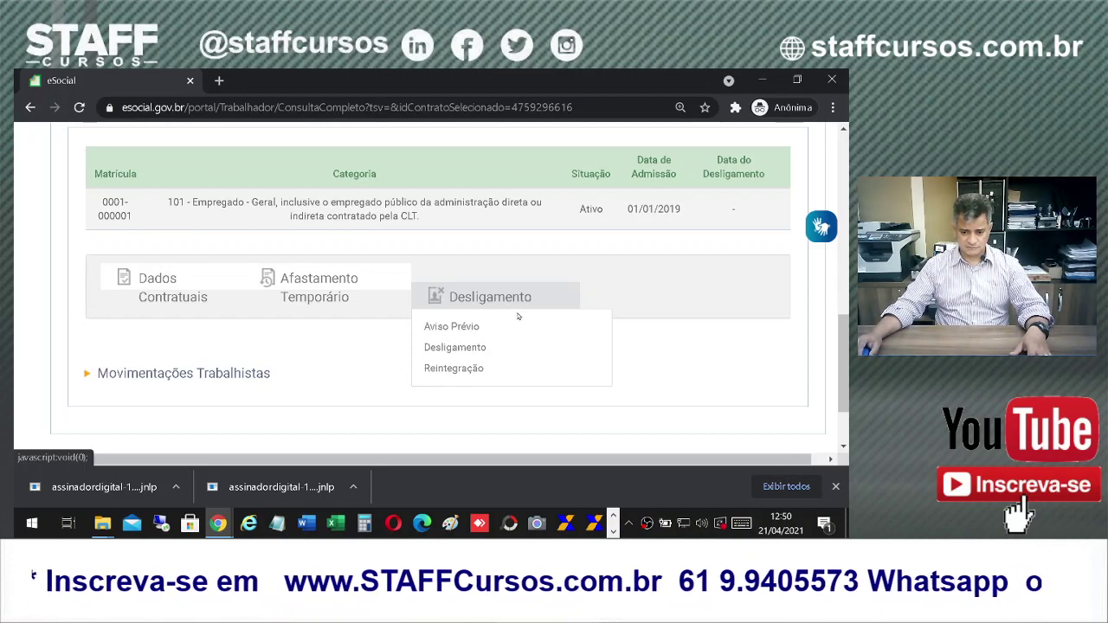
Step: Look over the Aviso Prévio registration form and leave it without saving
left_click(461, 327)
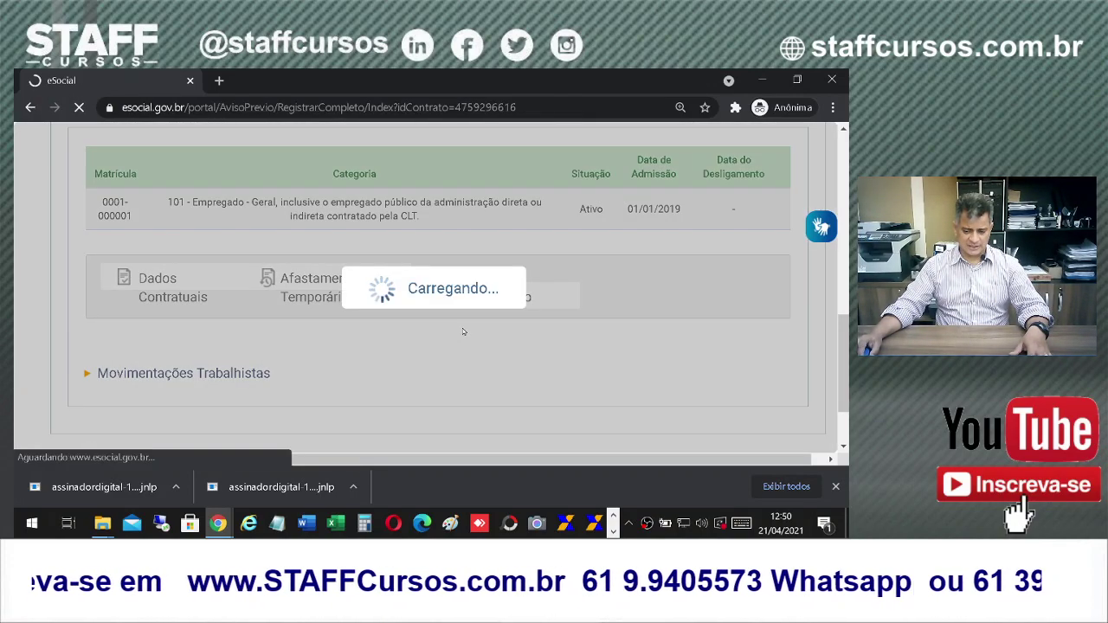
scroll(638, 351, "down", 4)
scroll(822, 383, "down", 2)
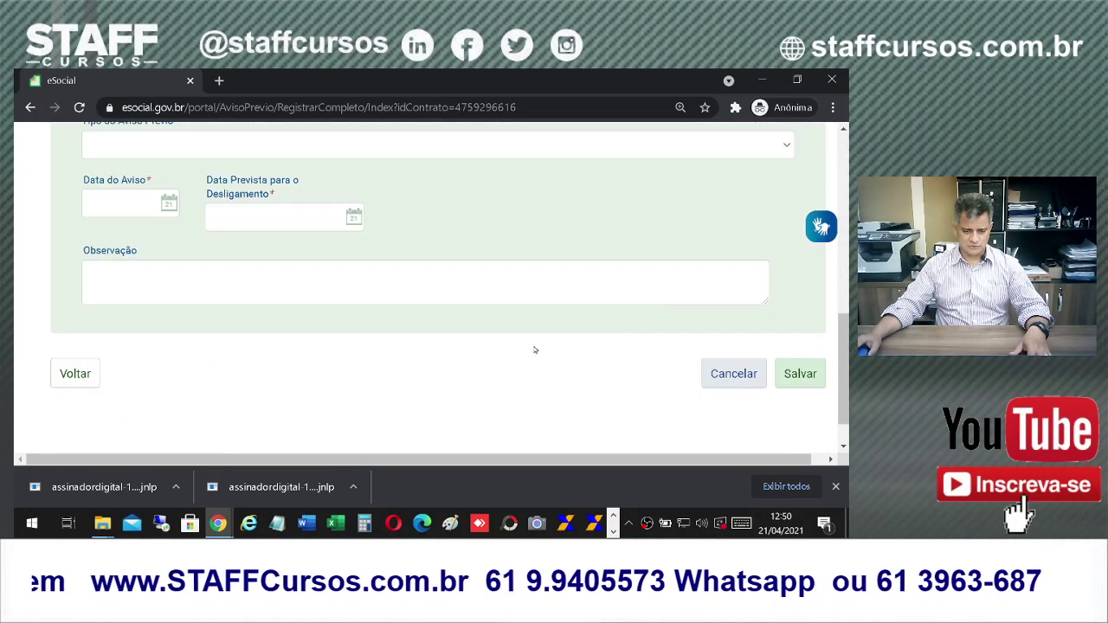
scroll(409, 401, "up", 2)
scroll(554, 385, "down", 2)
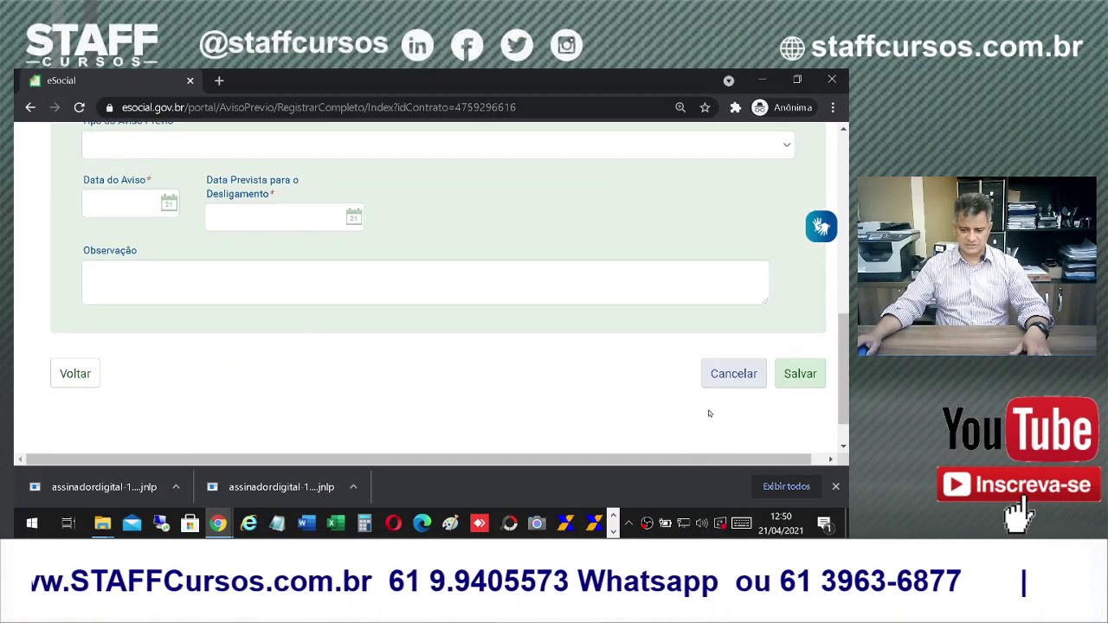
left_click(726, 377)
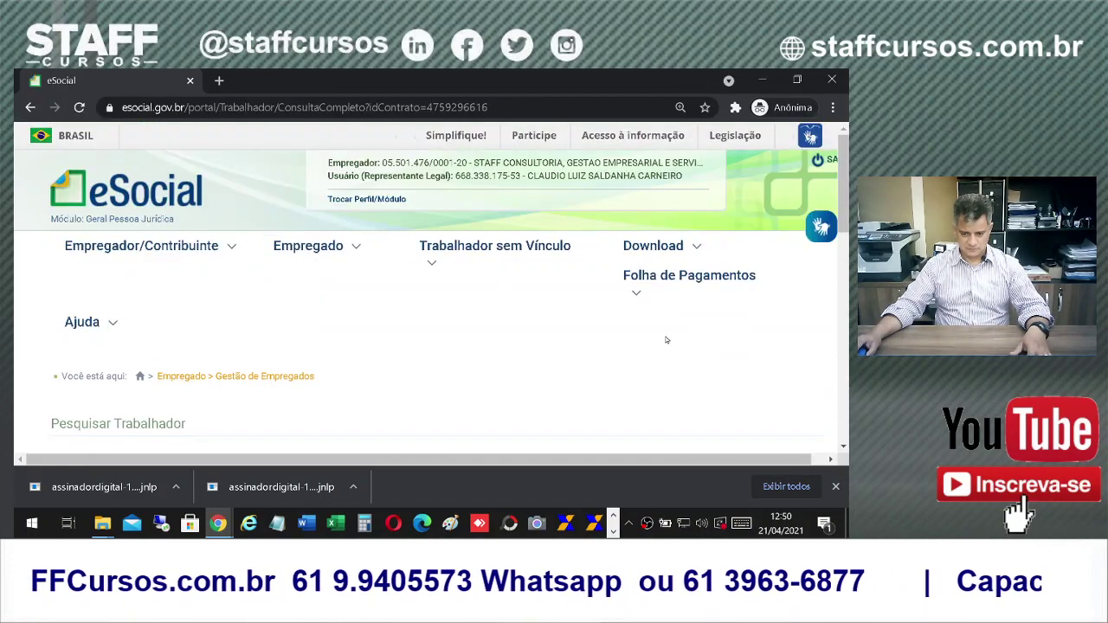
scroll(668, 340, "down", 8)
Step: Open the worker's Desligamento form and scroll through its unfilled date, reason and pension fields
left_click(490, 297)
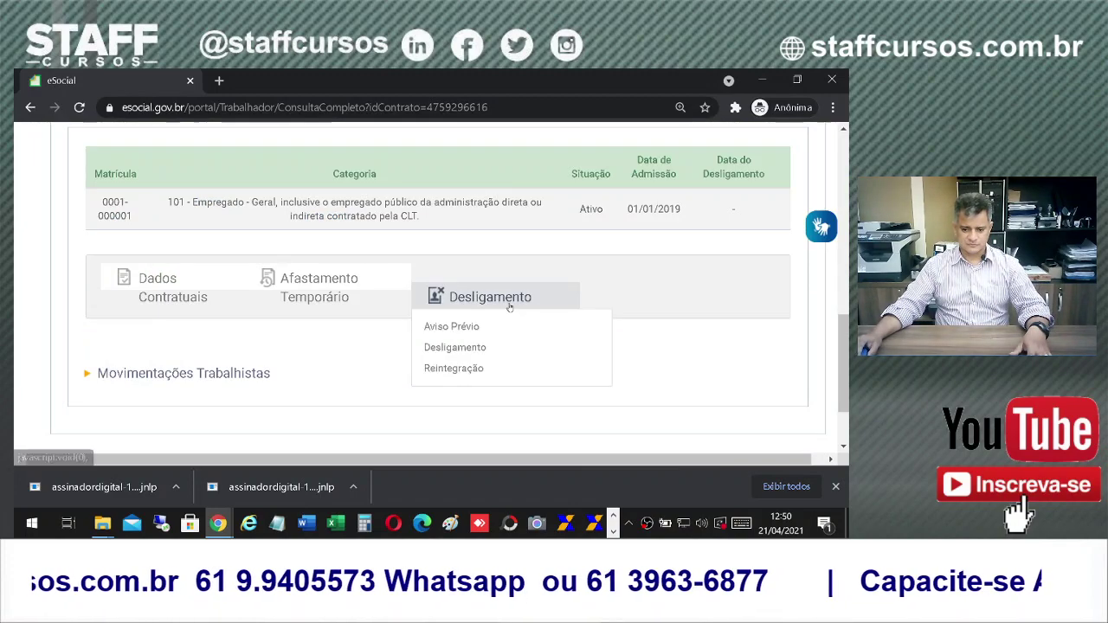
left_click(479, 348)
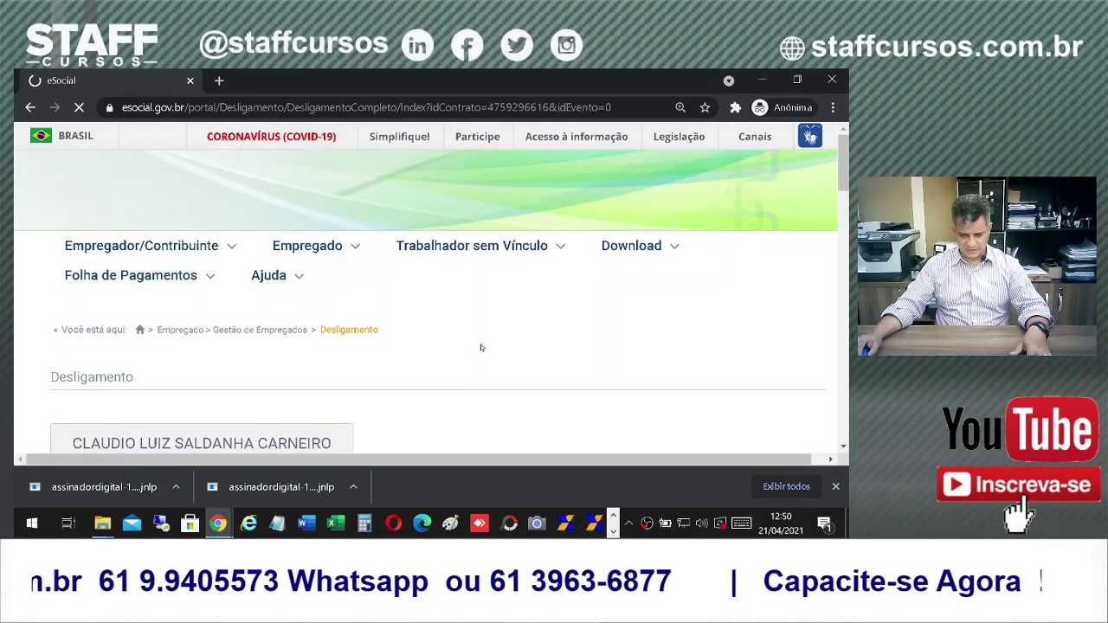
scroll(480, 348, "down", 6)
scroll(645, 362, "down", 4)
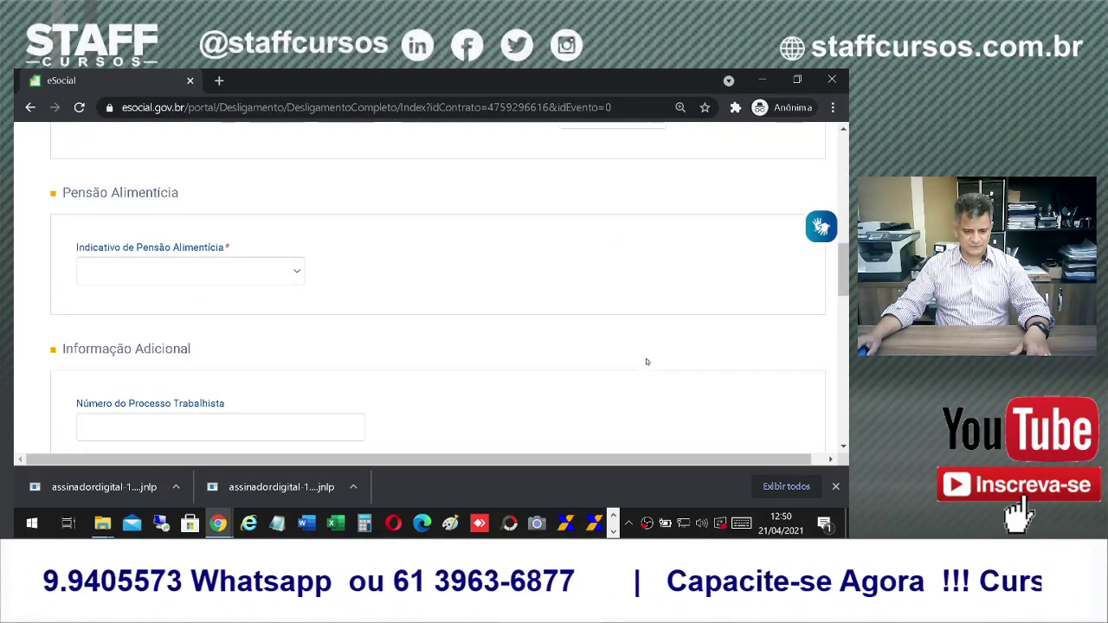
scroll(649, 362, "down", 3)
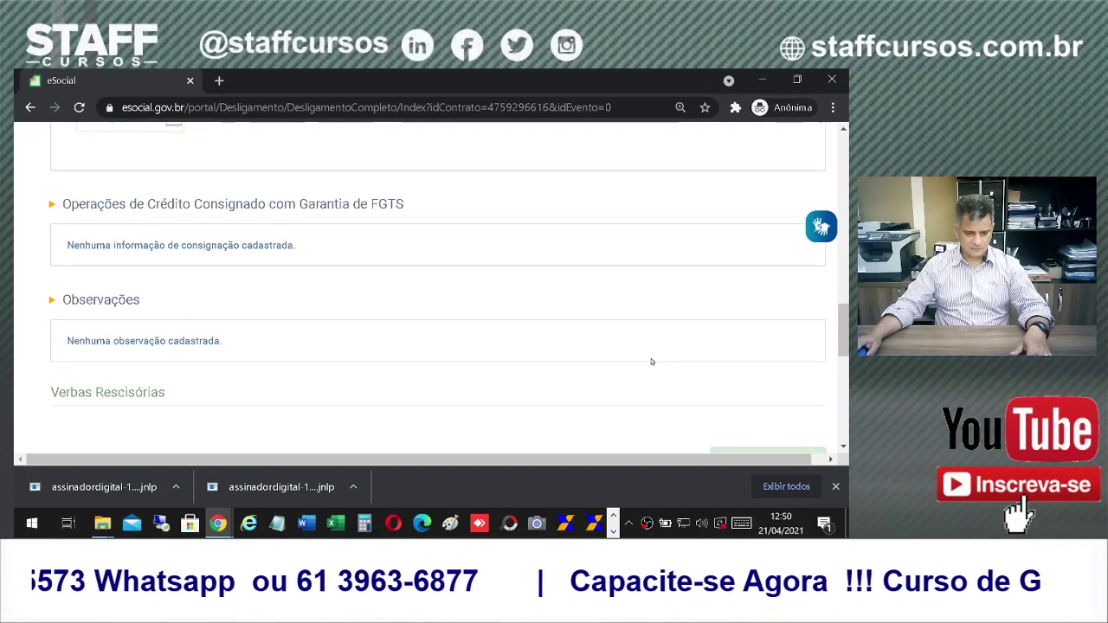
scroll(652, 361, "down", 1)
scroll(612, 348, "up", 1)
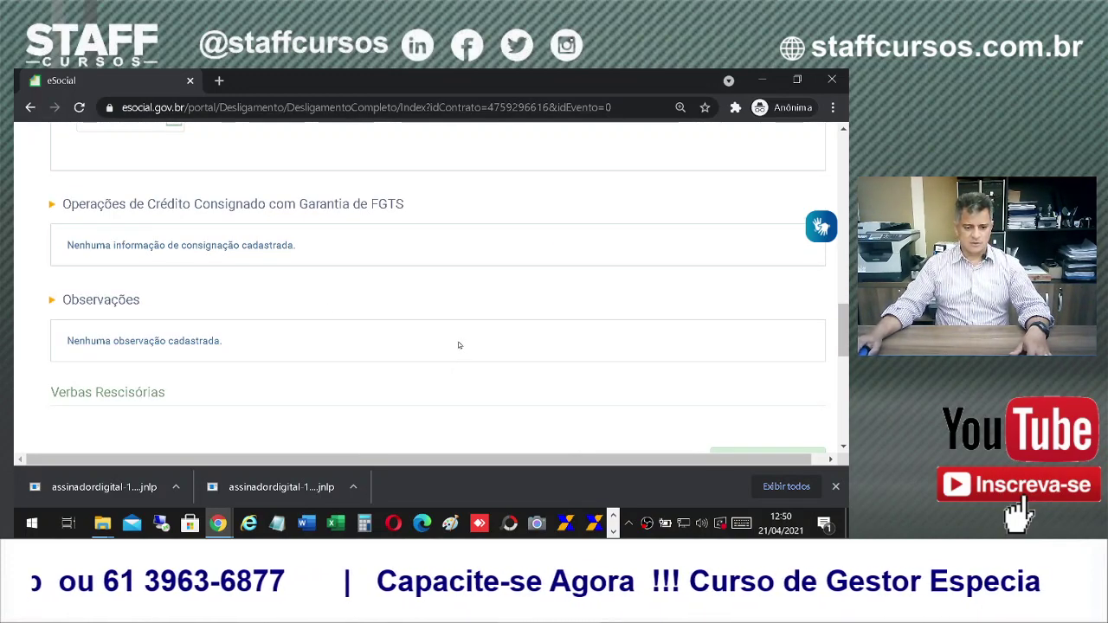
scroll(459, 346, "up", 10)
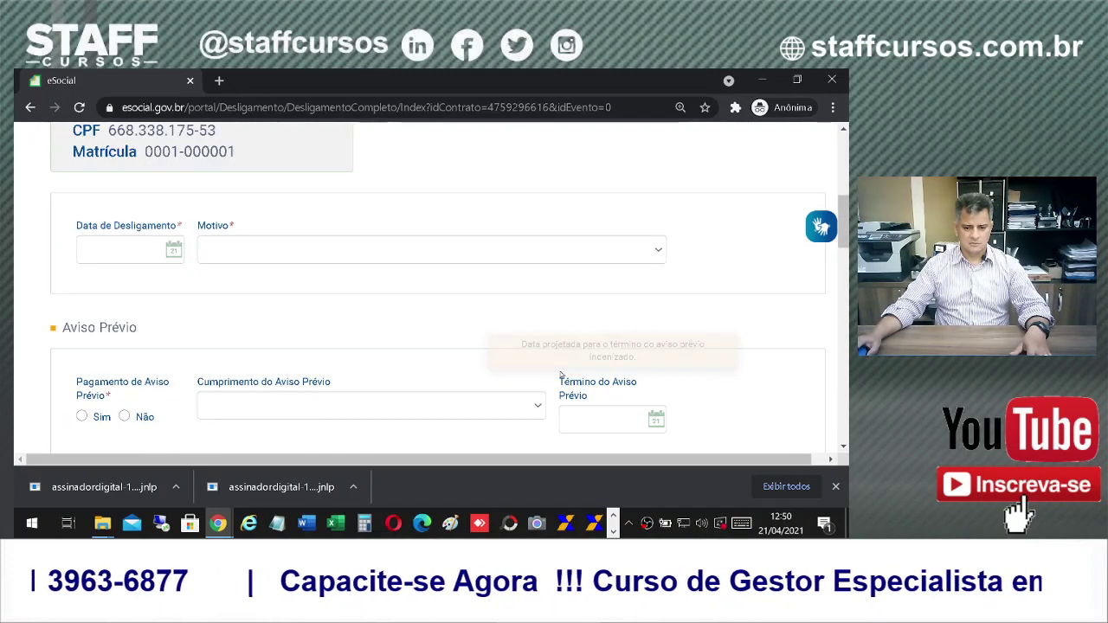
scroll(522, 275, "up", 5)
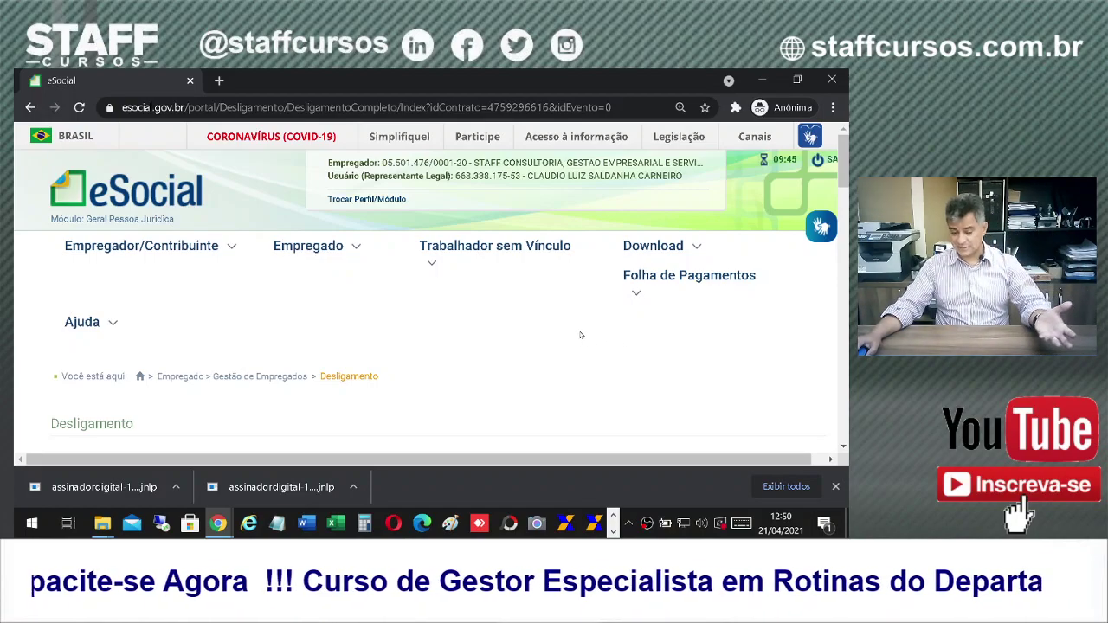
scroll(578, 337, "down", 3)
scroll(578, 338, "down", 4)
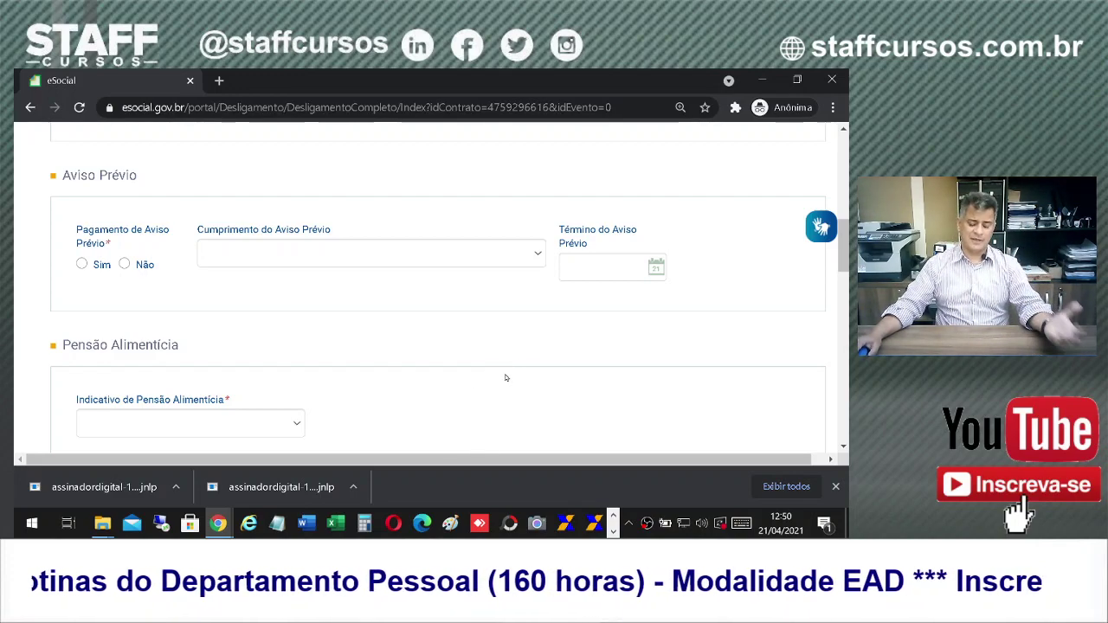
scroll(373, 346, "down", 1)
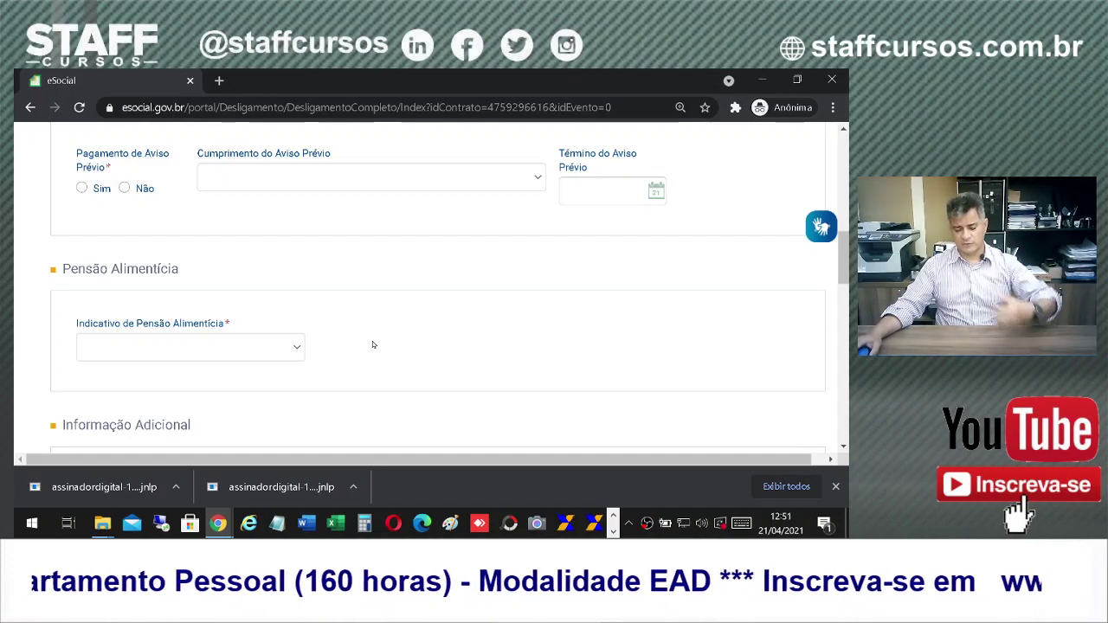
scroll(415, 339, "down", 4)
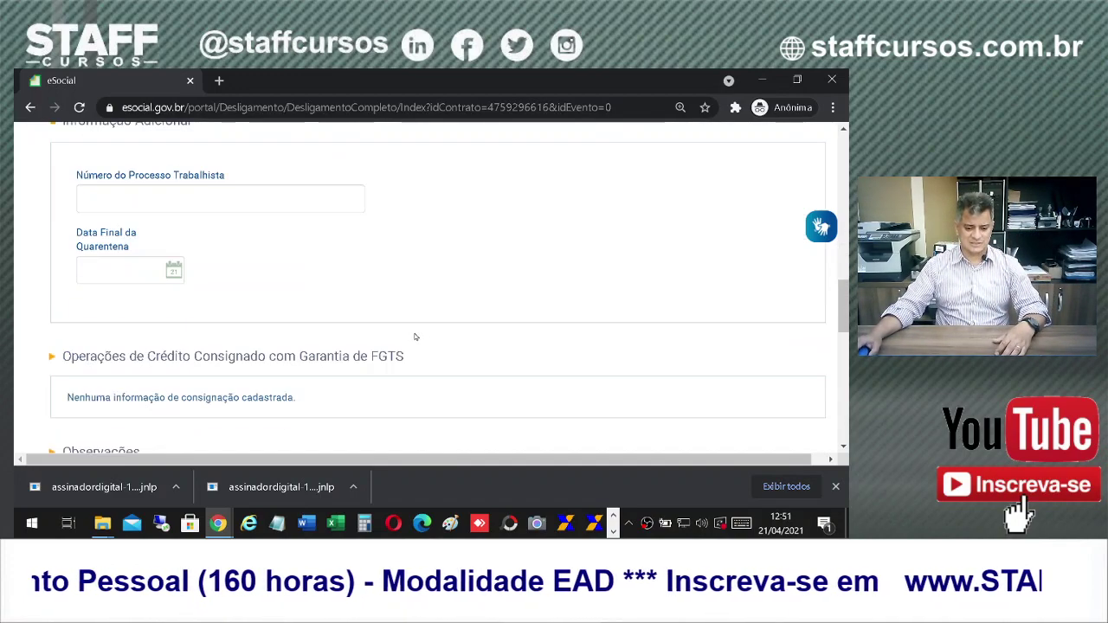
scroll(421, 339, "down", 3)
scroll(431, 332, "up", 10)
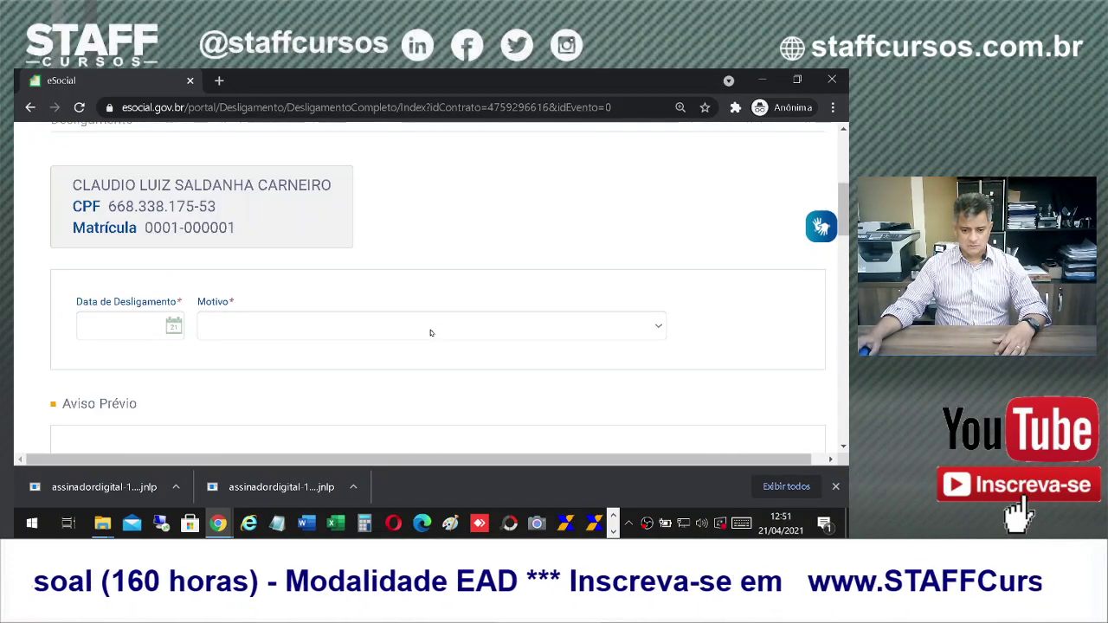
mouse_move(308, 248)
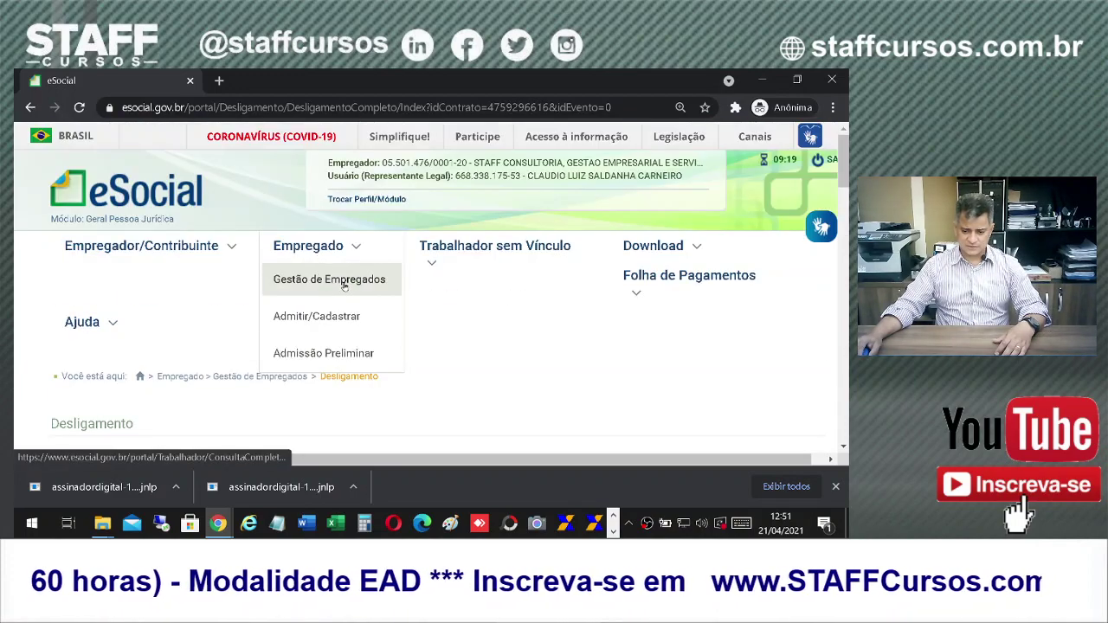
Step: Open Trabalhador sem Vínculo > Gestão de Trabalhadores
left_click(446, 295)
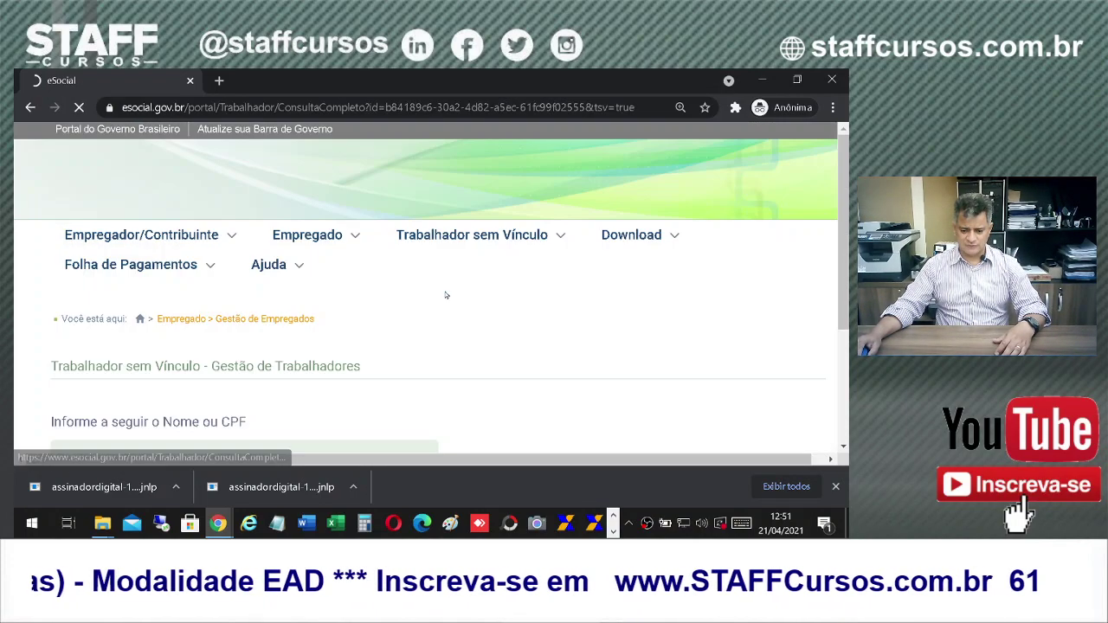
scroll(513, 346, "down", 3)
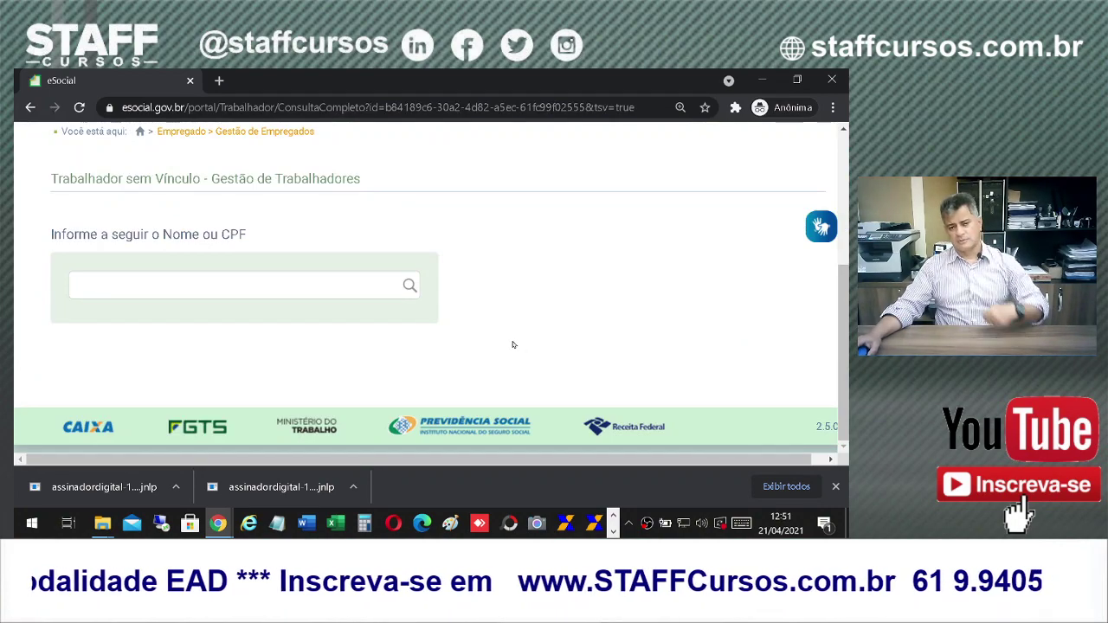
scroll(512, 345, "up", 3)
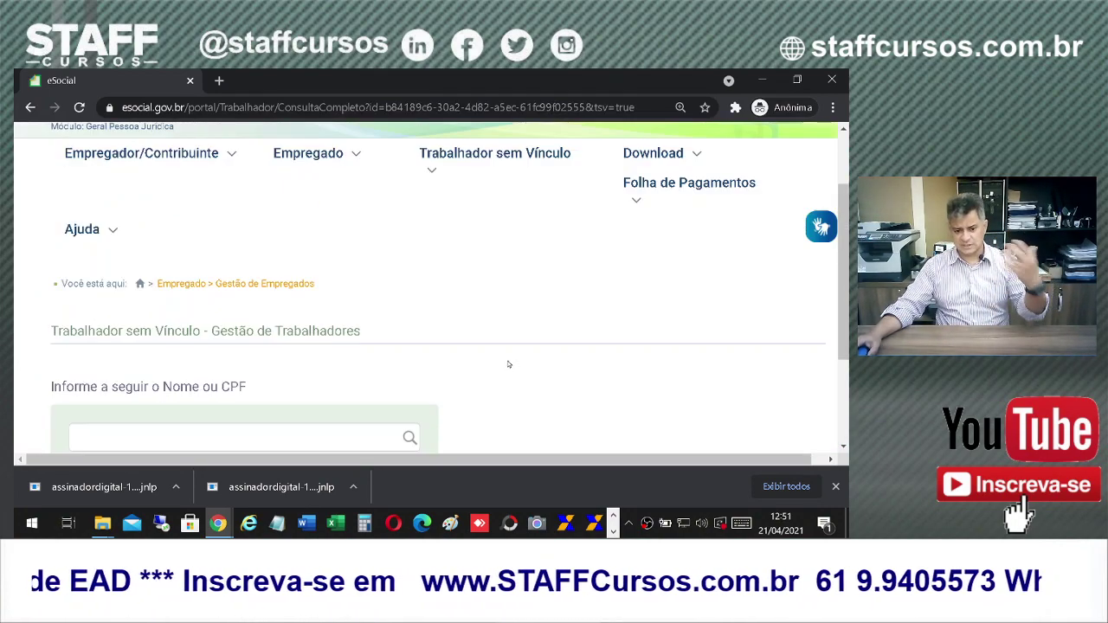
Step: Go to Download > Consulta and expand the Tipo de consulta options
mouse_move(431, 251)
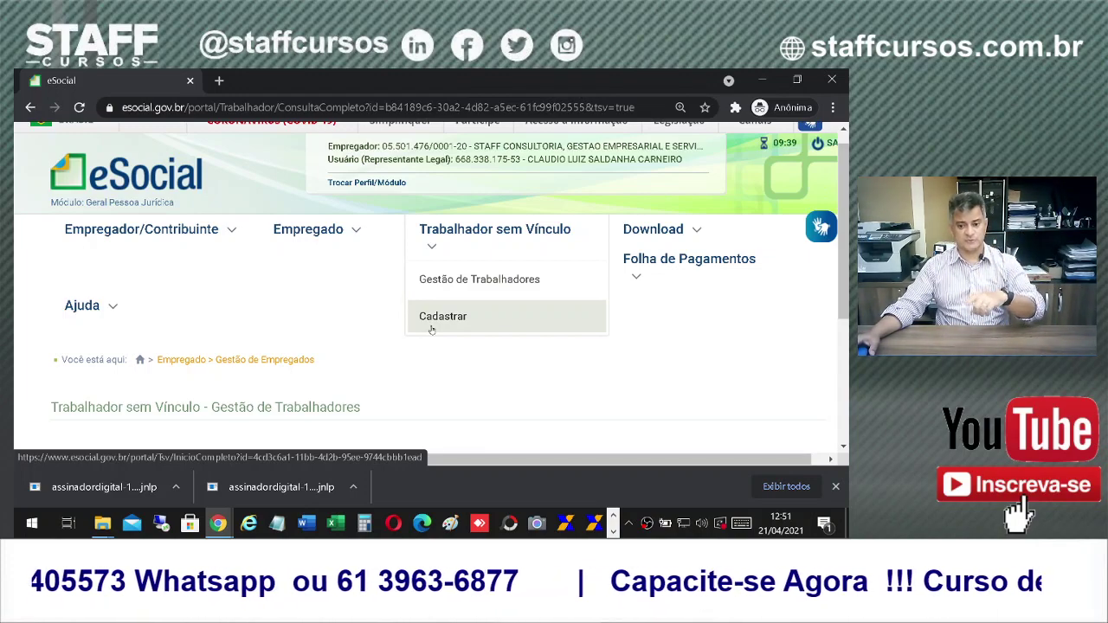
mouse_move(643, 279)
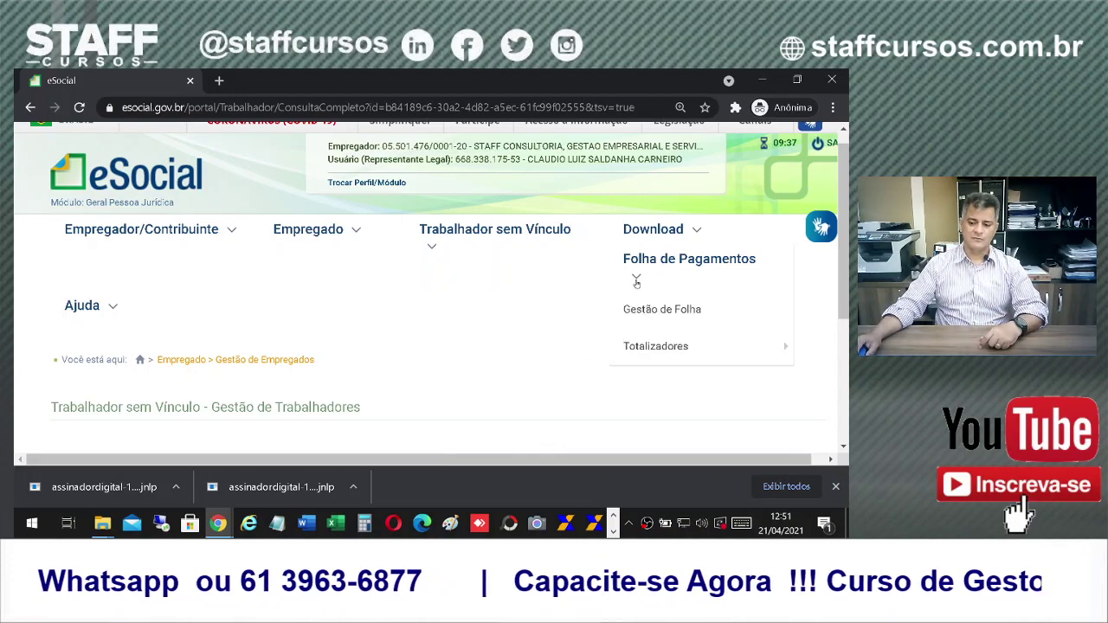
mouse_move(692, 235)
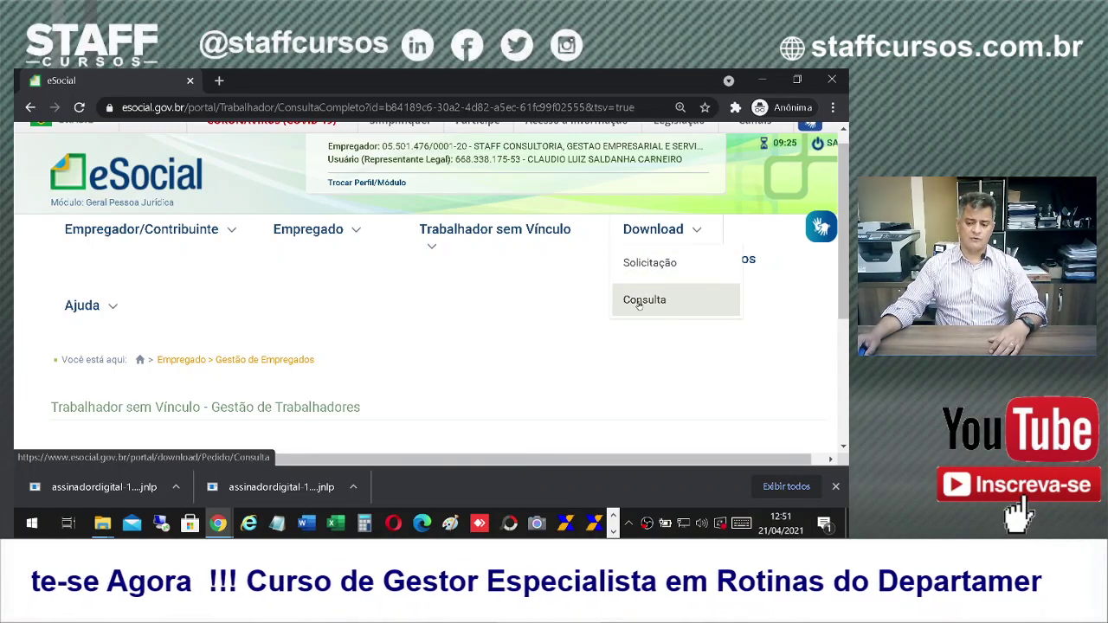
left_click(637, 299)
scroll(531, 288, "down", 3)
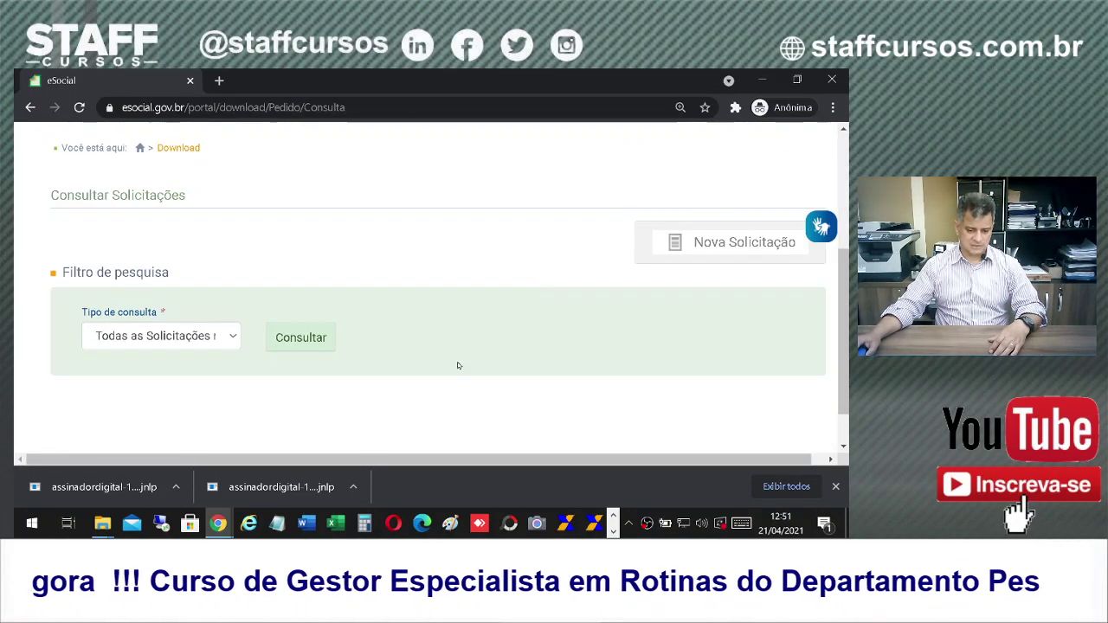
left_click(229, 338)
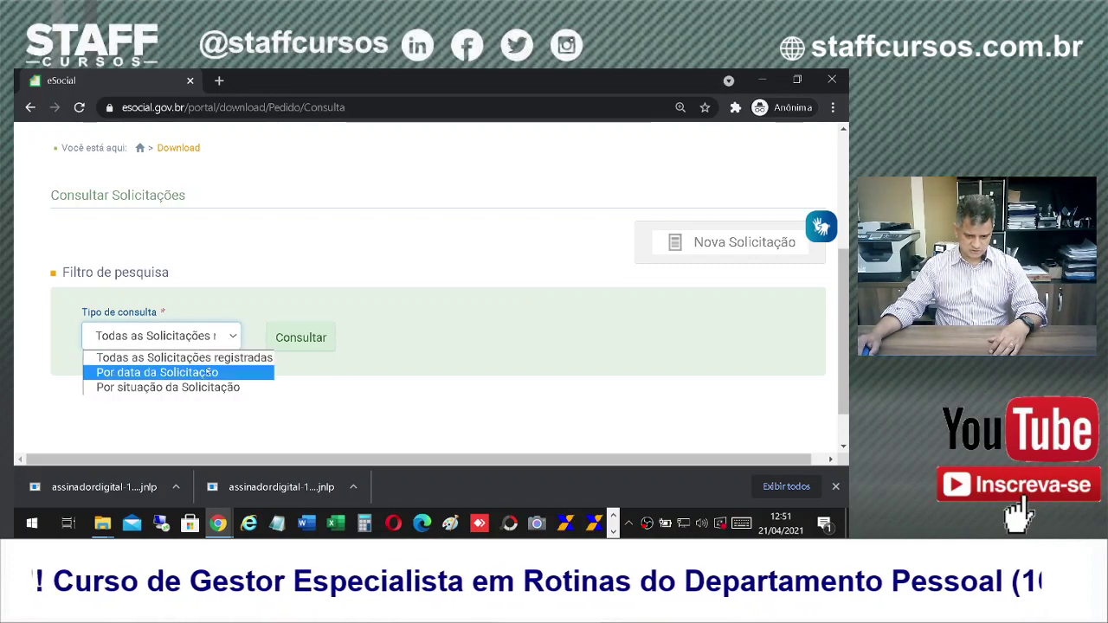
scroll(496, 373, "up", 3)
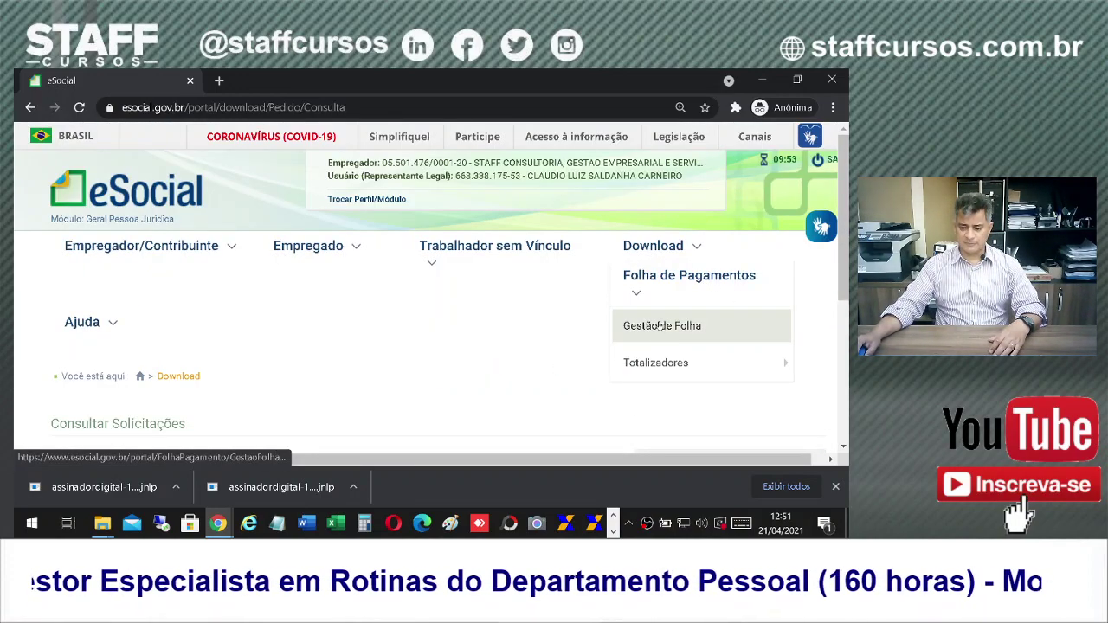
Step: Open Folha de Pagamentos > Gestão de Folha and the Trabalhadores payroll events for 2021
left_click(662, 325)
scroll(611, 381, "down", 3)
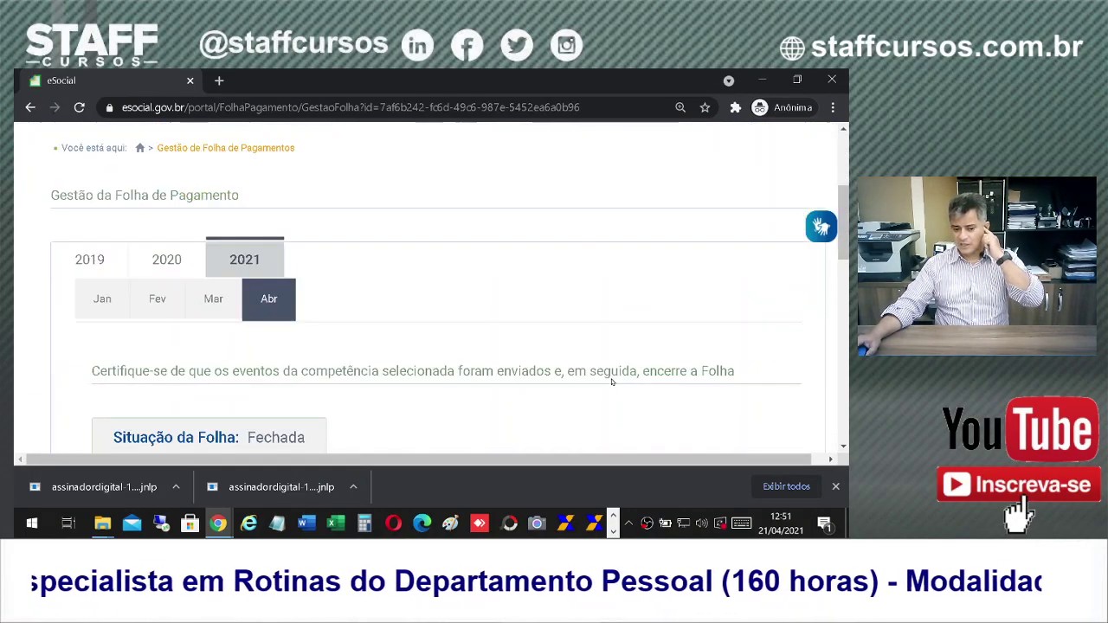
scroll(339, 382, "down", 3)
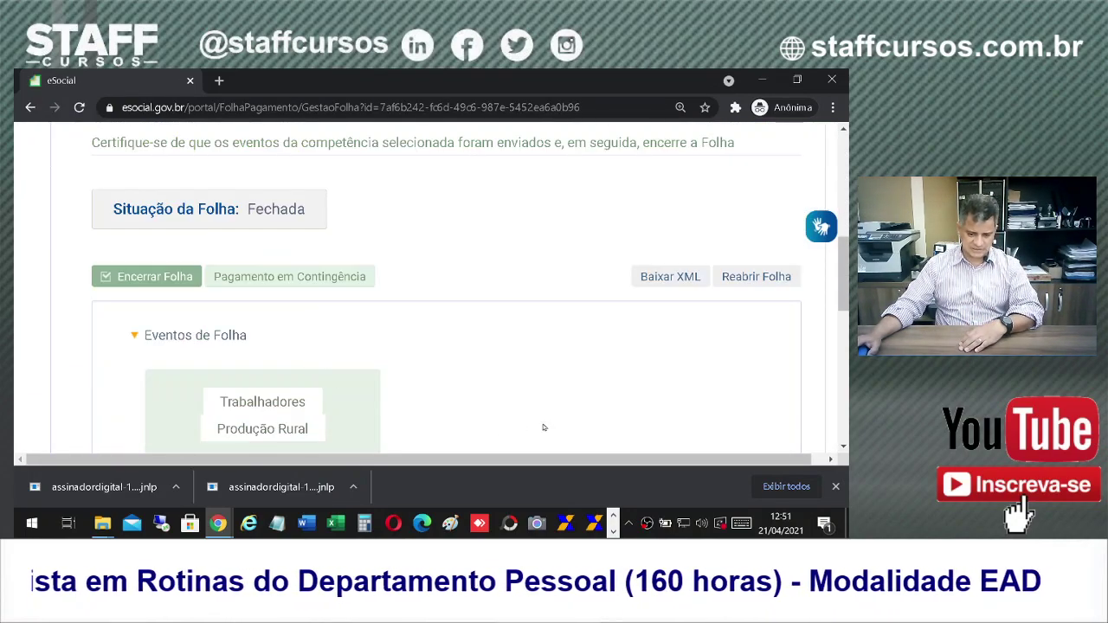
scroll(543, 427, "down", 3)
left_click(262, 169)
scroll(436, 324, "down", 1)
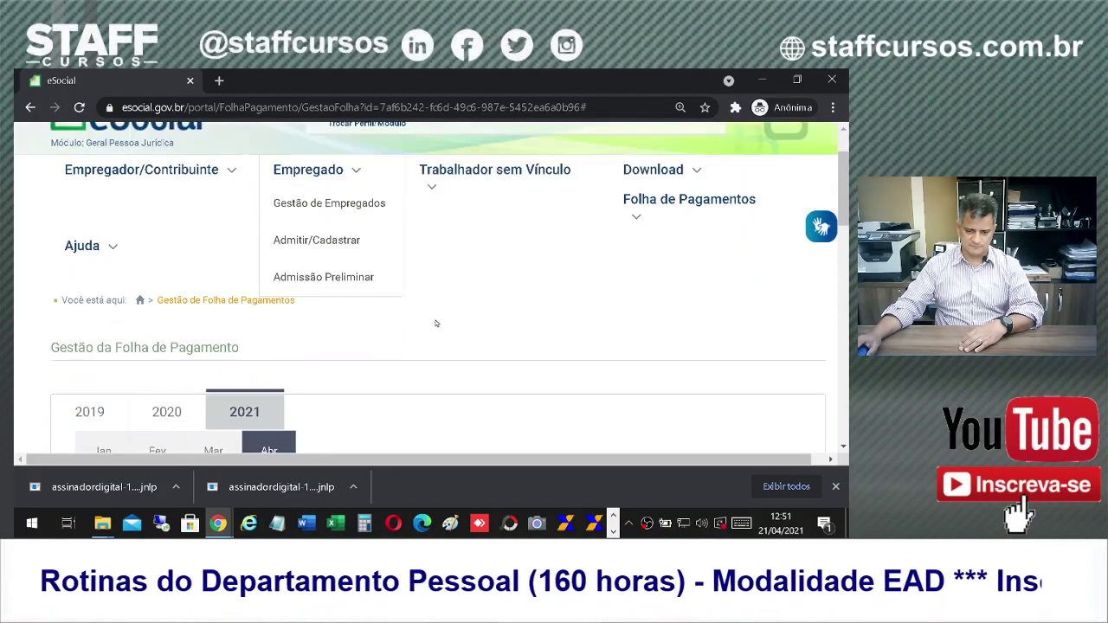
scroll(436, 323, "down", 8)
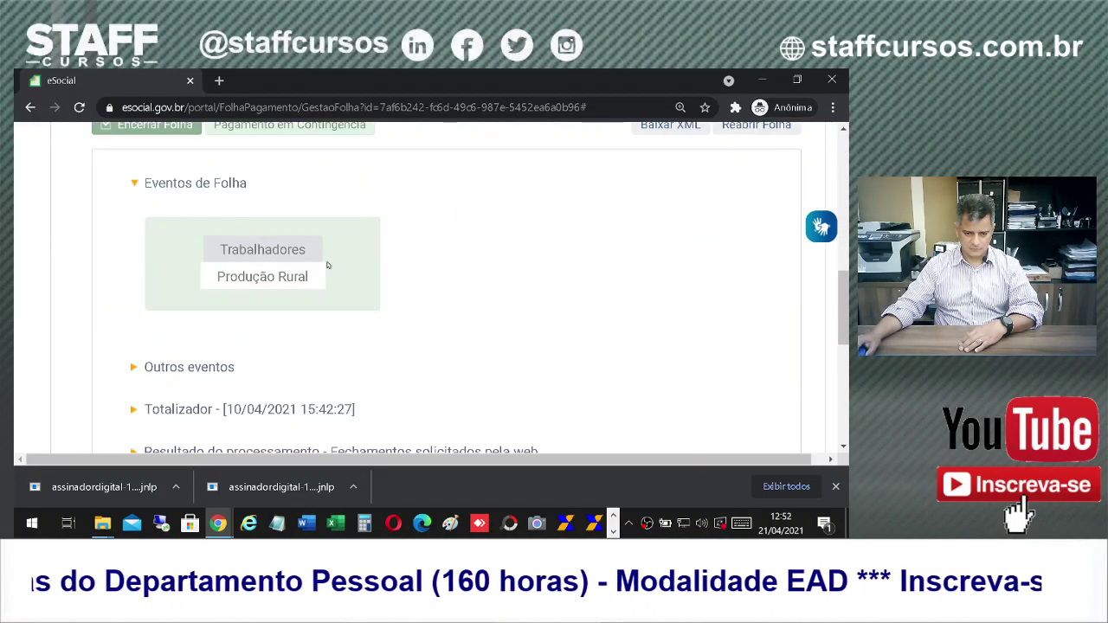
left_click(262, 249)
scroll(509, 328, "down", 5)
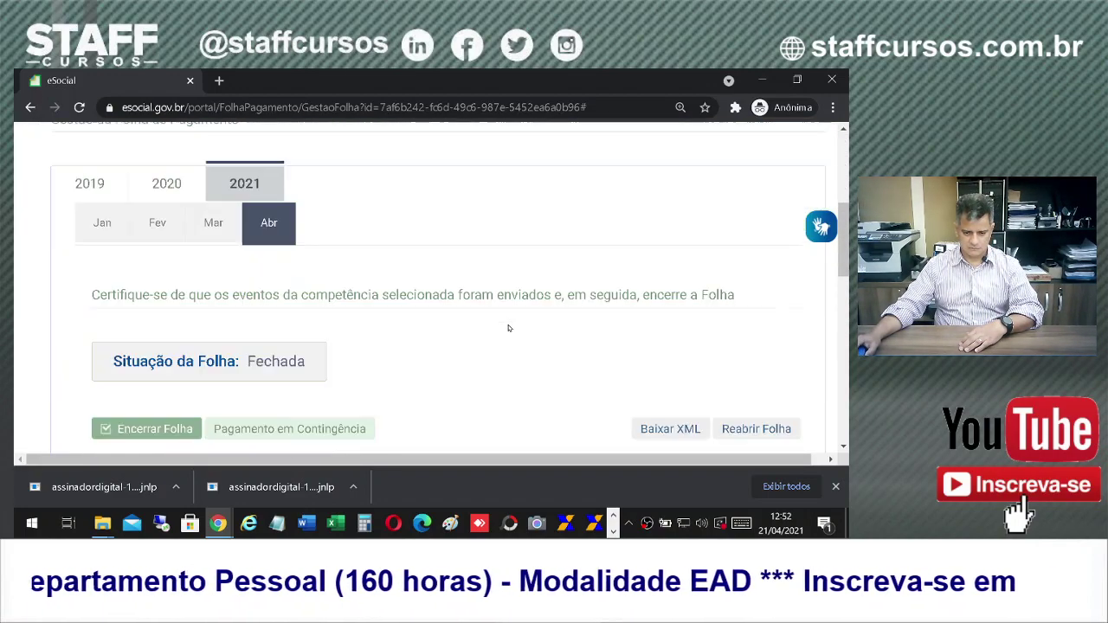
scroll(515, 328, "down", 2)
scroll(520, 328, "down", 2)
Step: View the April 2021 Remuneração Devida list and zoom the page out
mouse_move(227, 250)
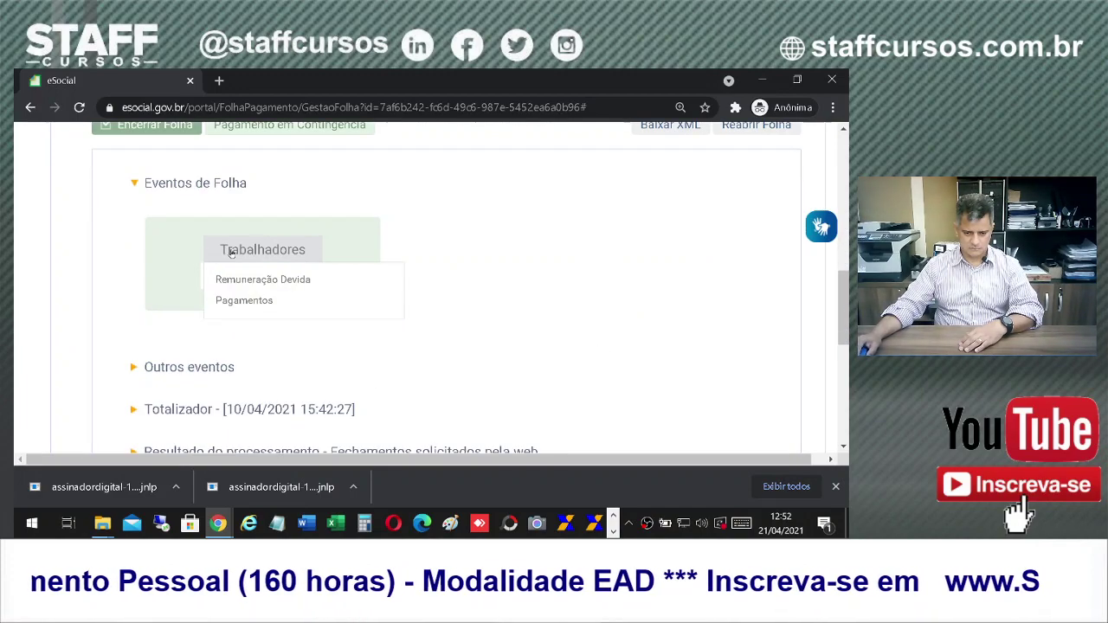
left_click(251, 282)
scroll(523, 353, "down", 6)
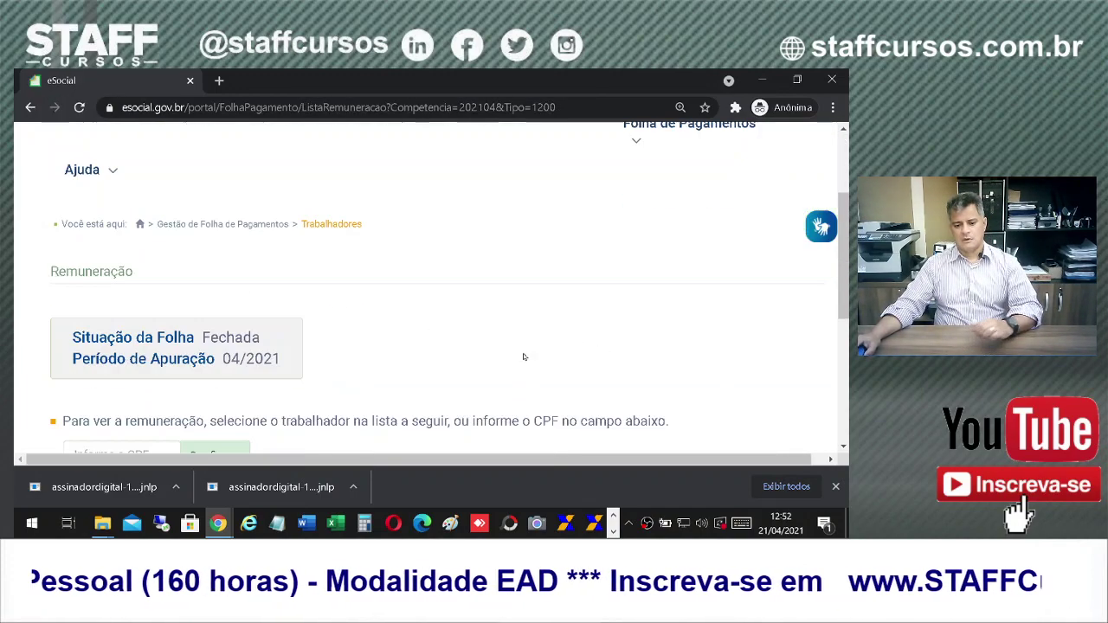
scroll(466, 336, "up", 8)
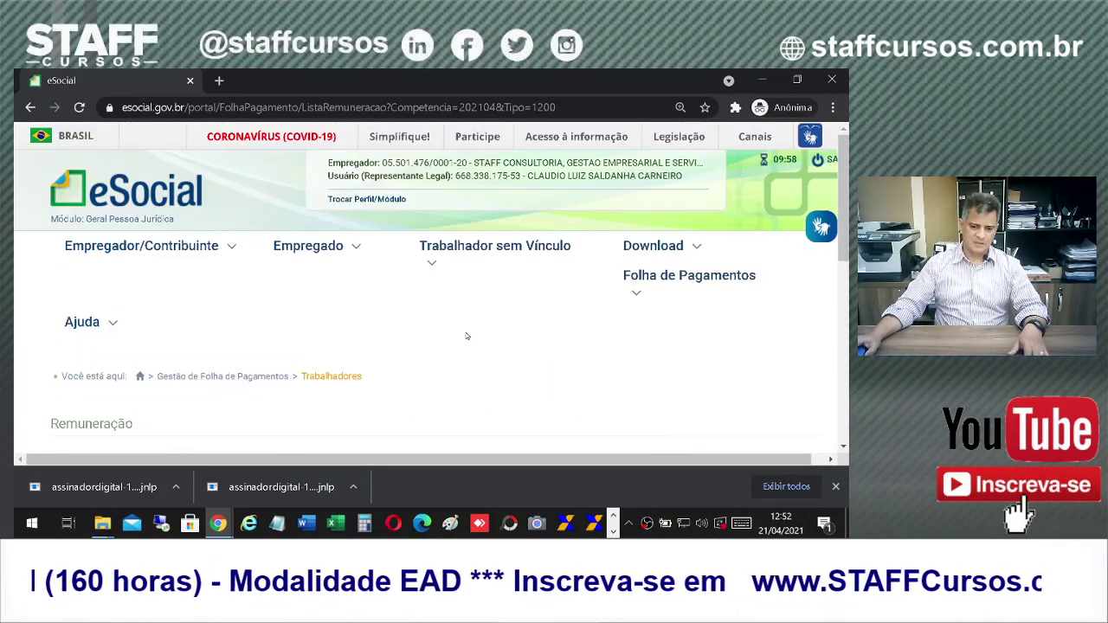
scroll(494, 286, "down", 5)
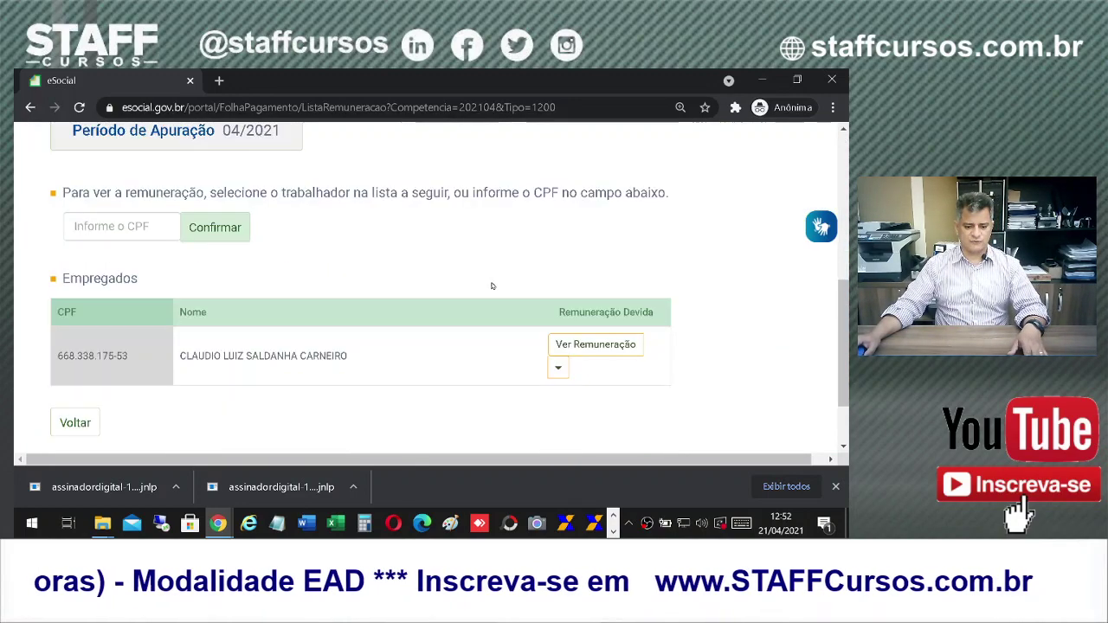
scroll(501, 286, "up", 6)
mouse_move(654, 246)
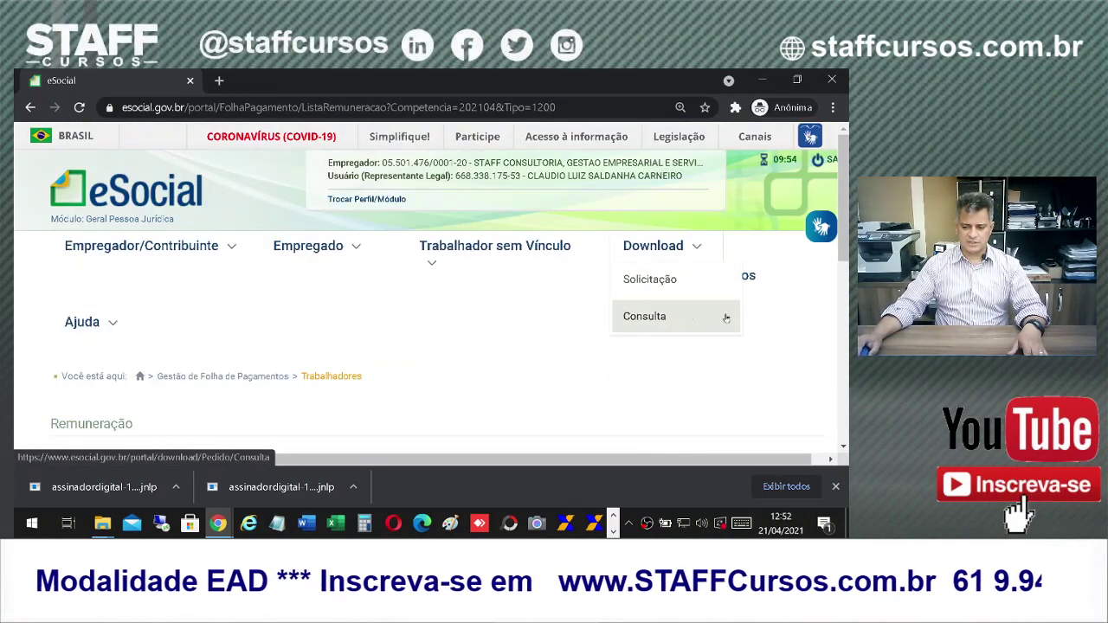
key("ctrl+minus")
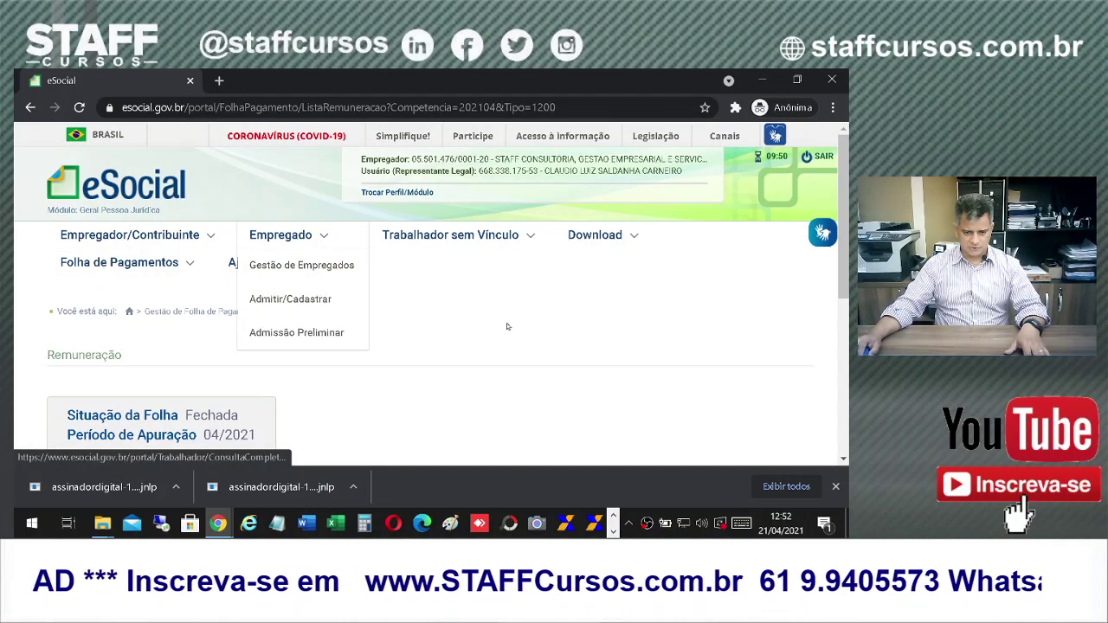
Step: Return to the Gestão de Folha payroll management page
mouse_move(130, 268)
left_click(113, 290)
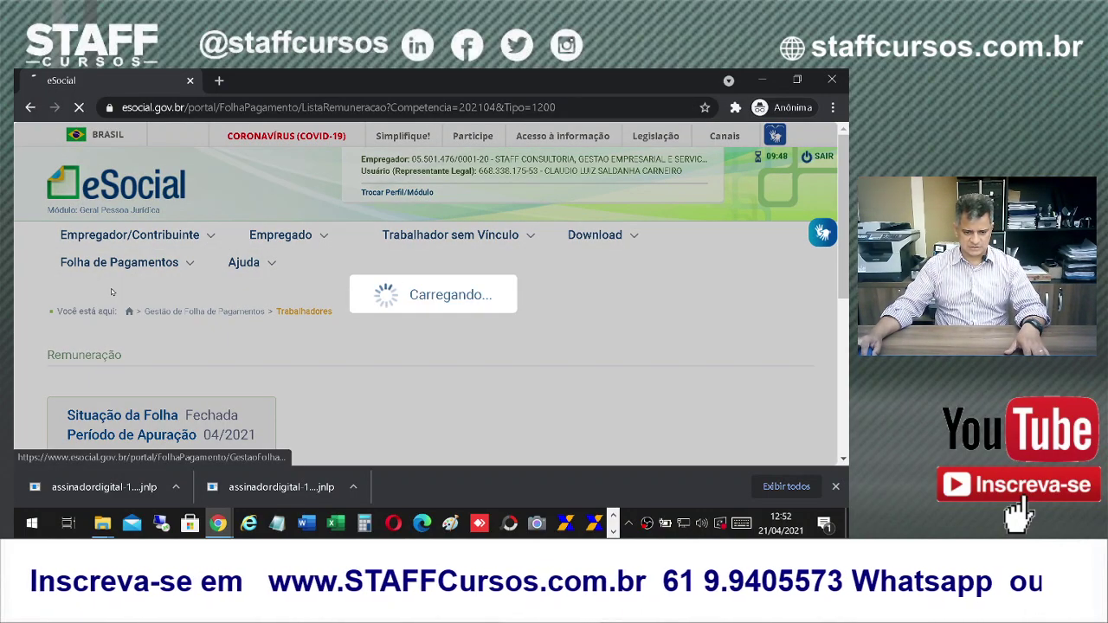
scroll(507, 354, "down", 4)
scroll(541, 330, "down", 1)
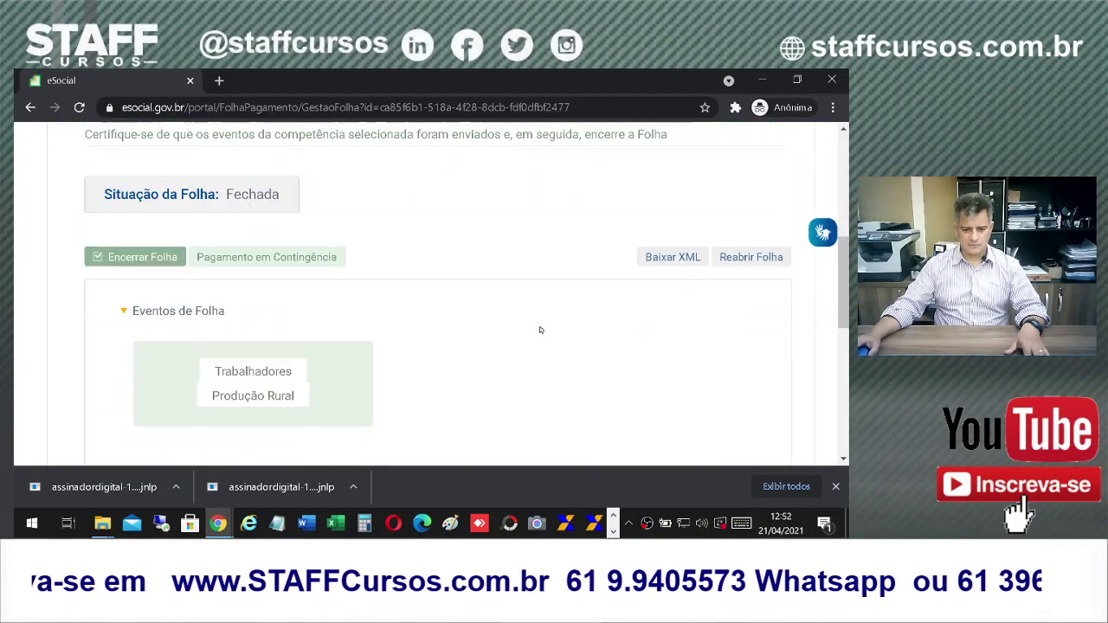
scroll(410, 291, "up", 1)
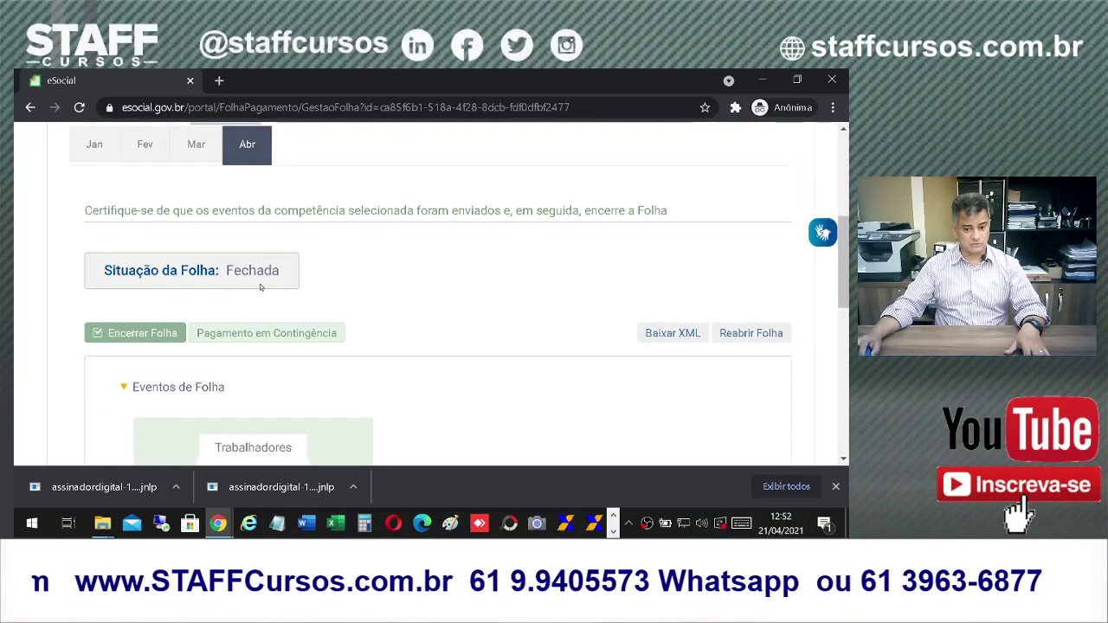
Step: Check March 2021's open status, then confirm the April 2021 payroll reads Fechada
left_click(197, 154)
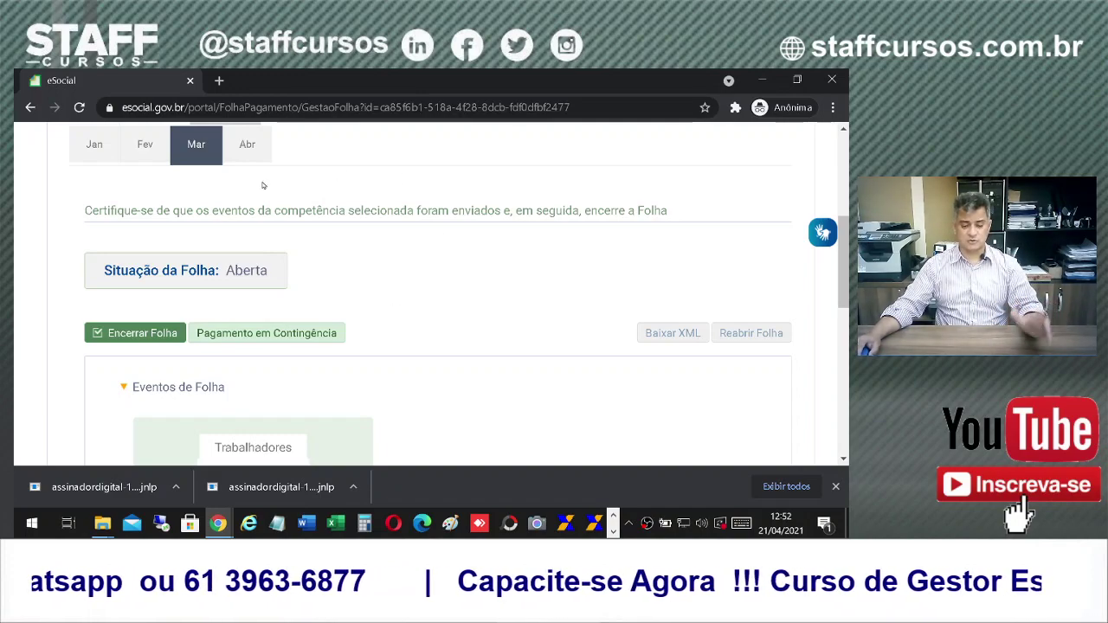
left_click(245, 147)
scroll(246, 182, "down", 1)
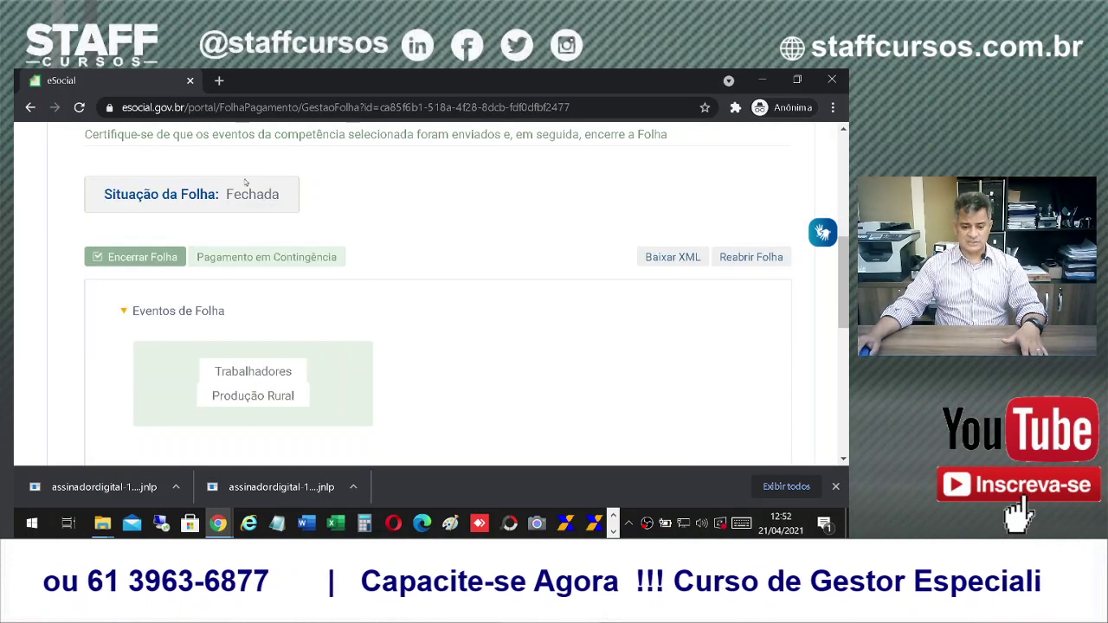
mouse_move(251, 371)
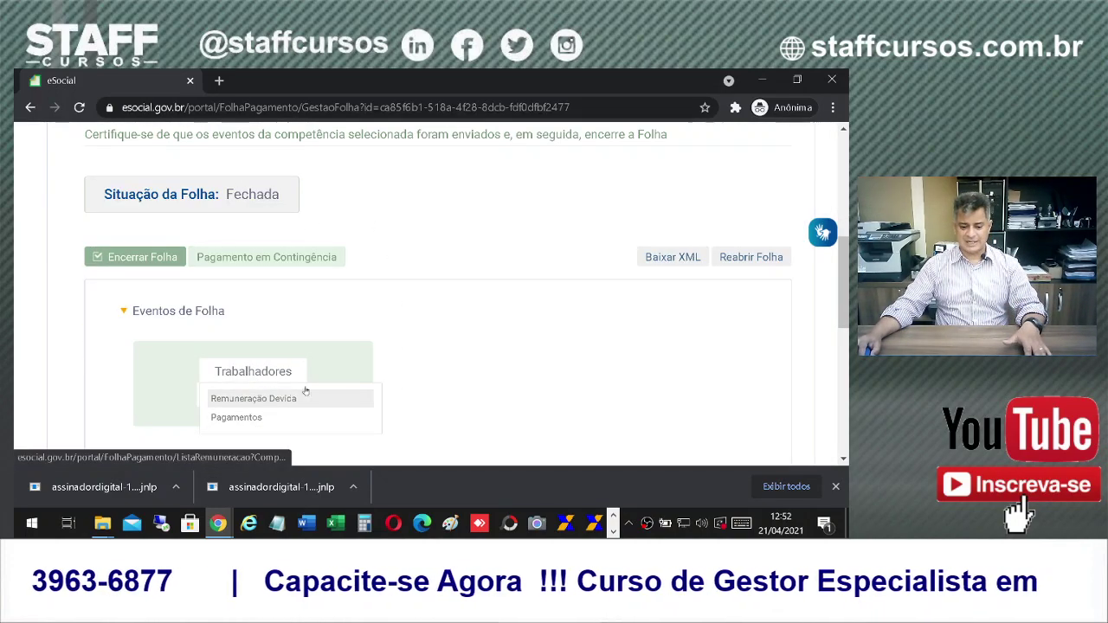
scroll(480, 350, "down", 1)
scroll(264, 253, "up", 2)
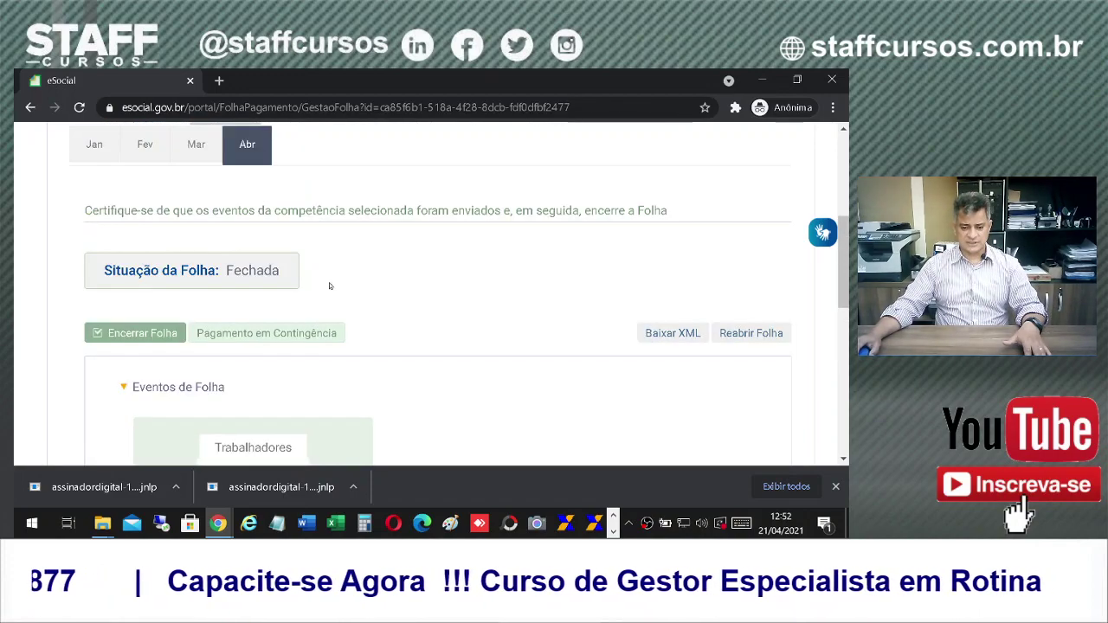
scroll(254, 160, "up", 3)
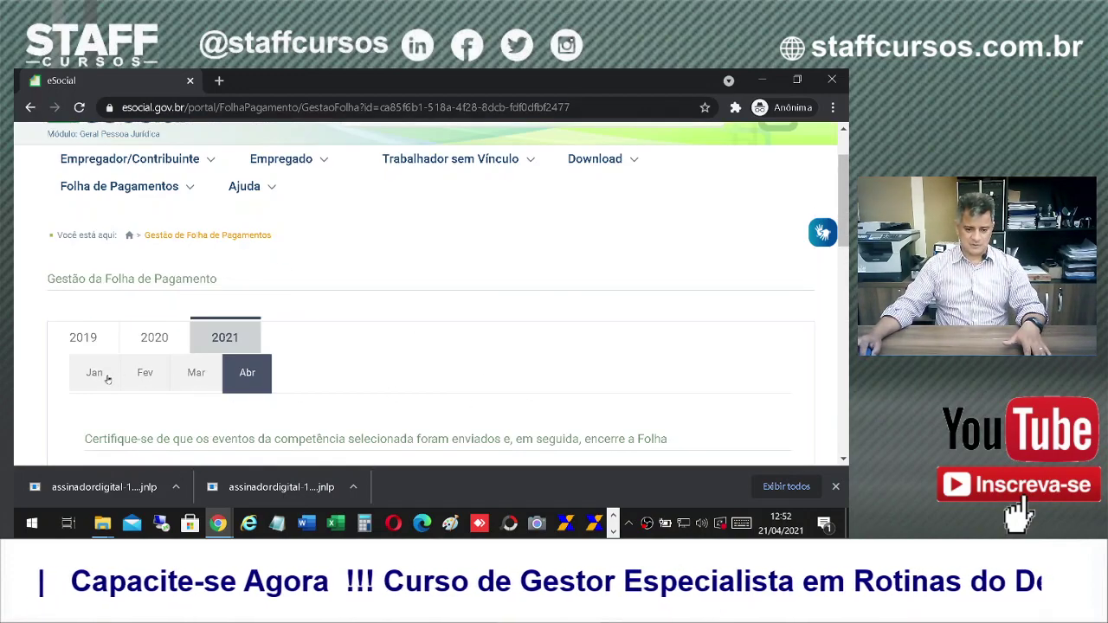
scroll(376, 374, "down", 2)
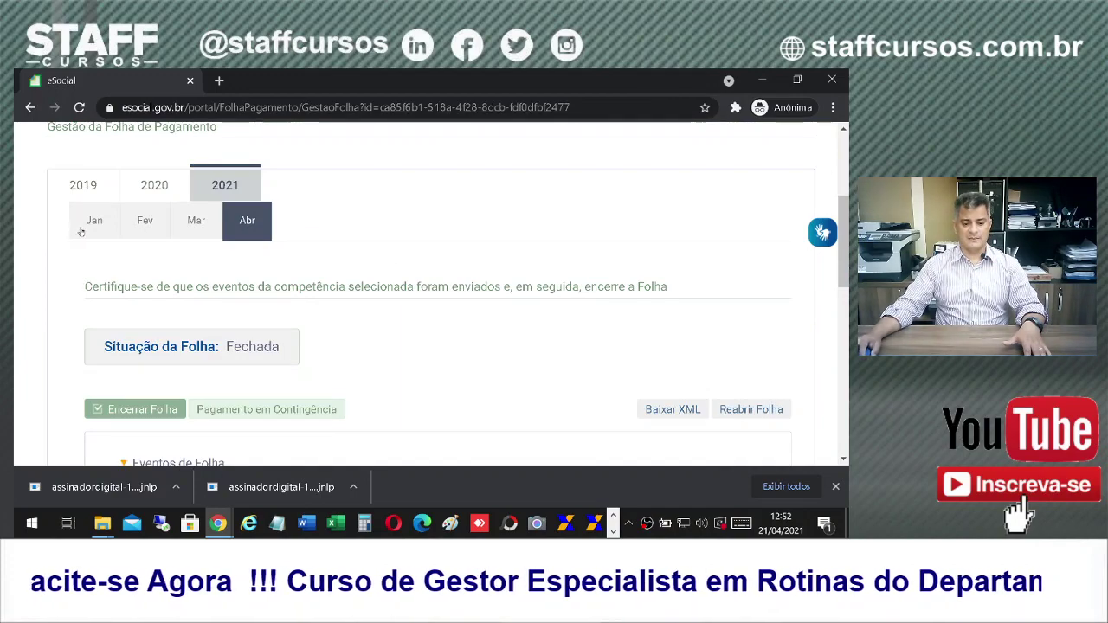
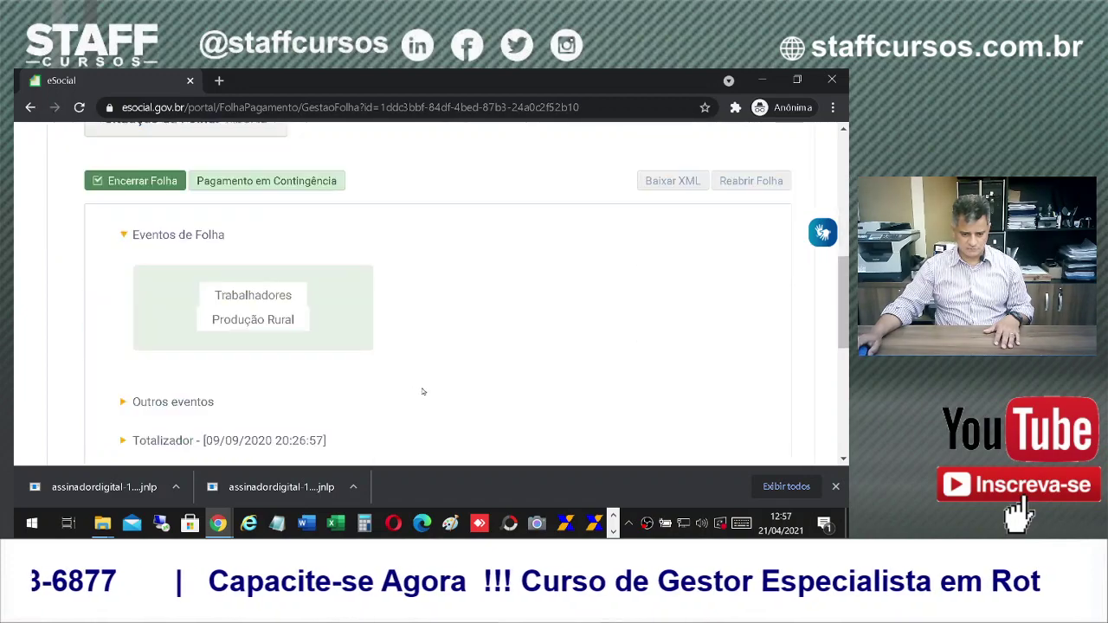
Step: Open Pagamentos under Eventos de Folha > Trabalhadores for the 04/2020 payroll
mouse_move(293, 294)
left_click(238, 344)
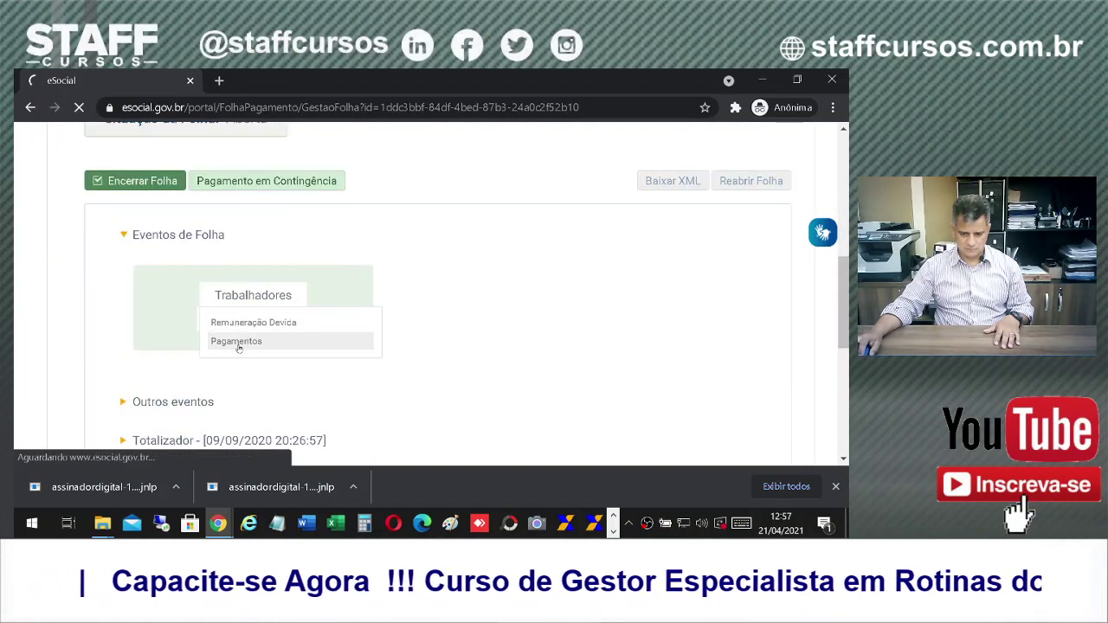
scroll(482, 428, "down", 4)
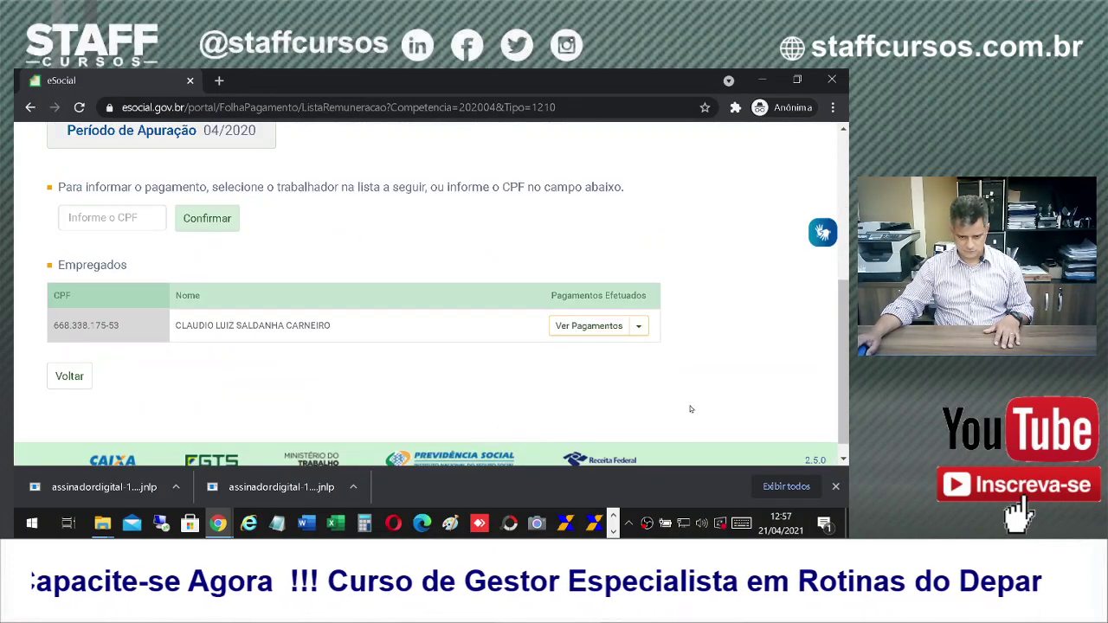
Step: Highlight the 04/2020 period and open the employee's payments via Ver Pagamentos
scroll(294, 351, "up", 3)
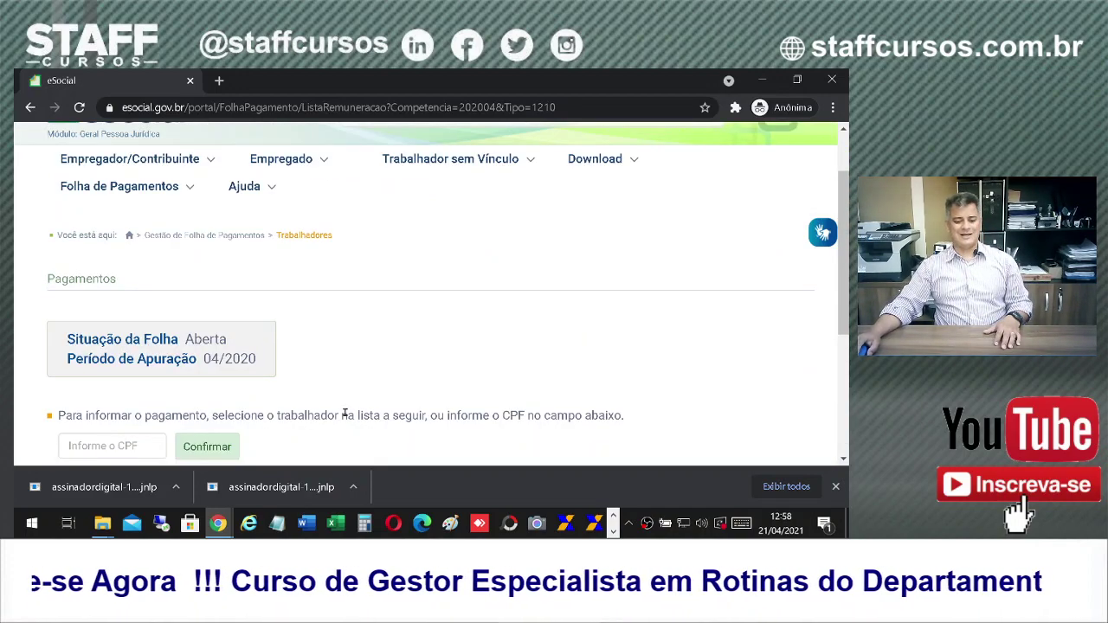
left_click_drag(199, 362, 275, 363)
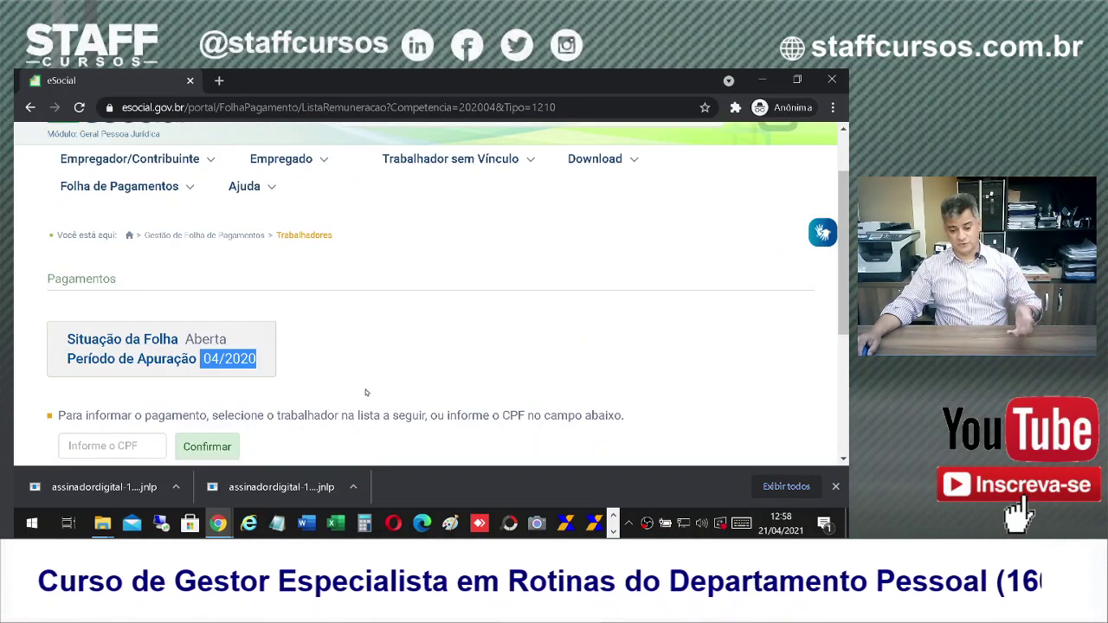
scroll(367, 392, "down", 3)
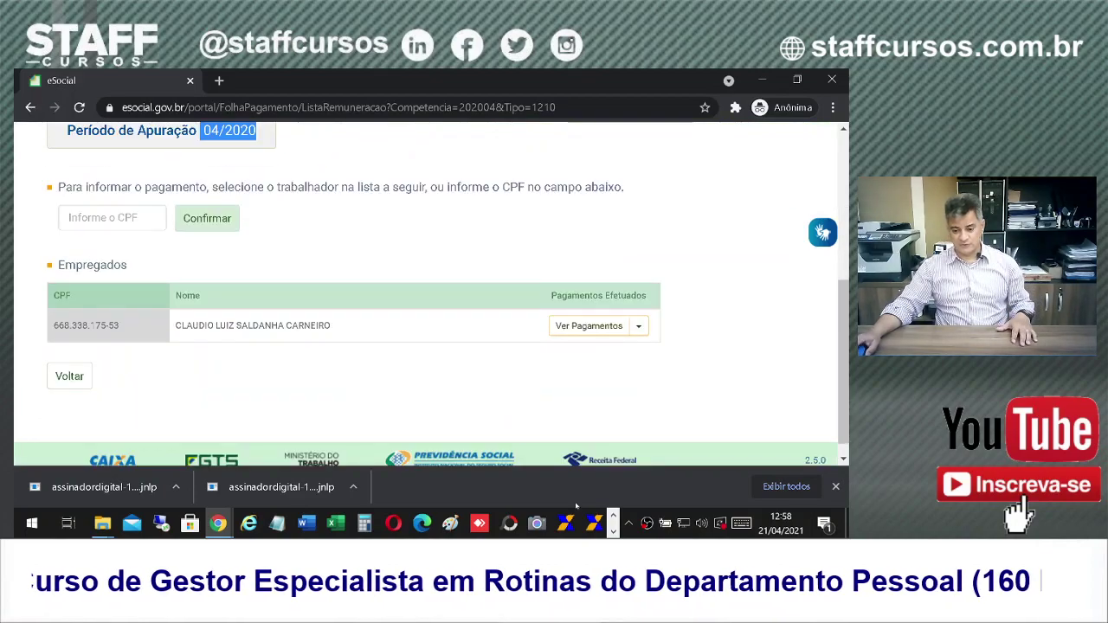
left_click(593, 325)
scroll(679, 390, "down", 5)
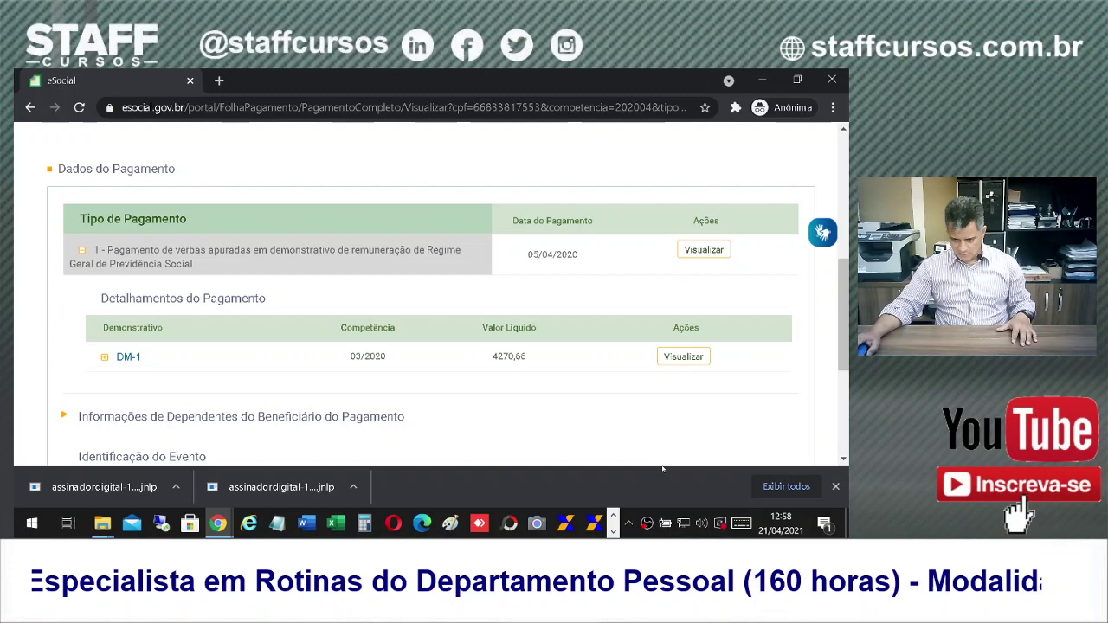
Step: Expand DM-1 (net 4270,66) and highlight its IRRF - Mensal retention of 420,78
double_click(519, 357)
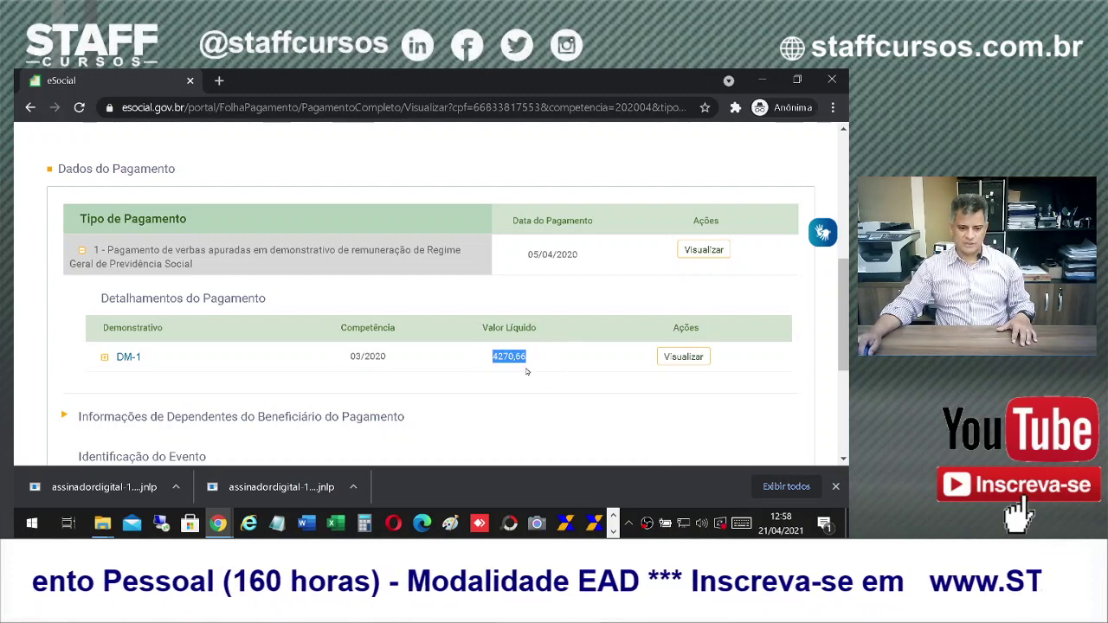
left_click(104, 357)
scroll(428, 282, "down", 3)
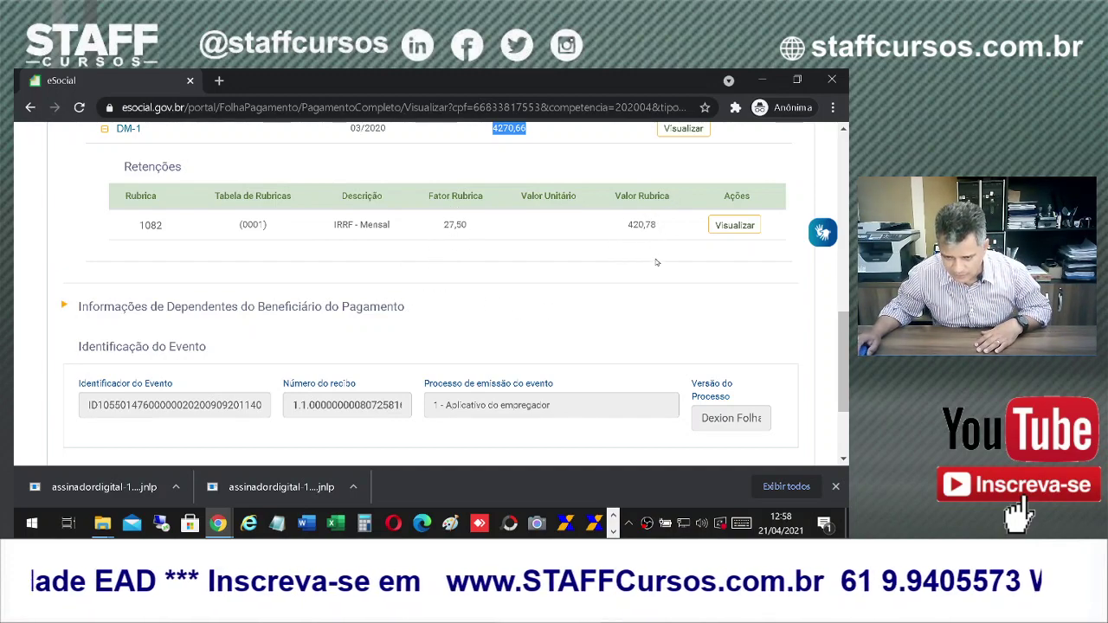
scroll(650, 336, "up", 1)
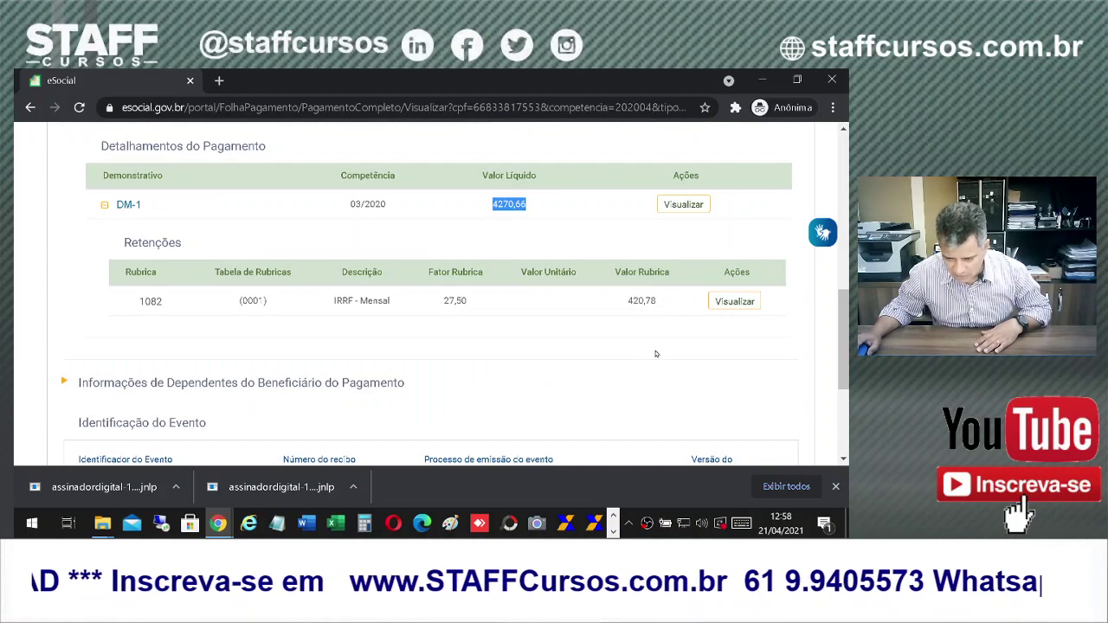
left_click(657, 348)
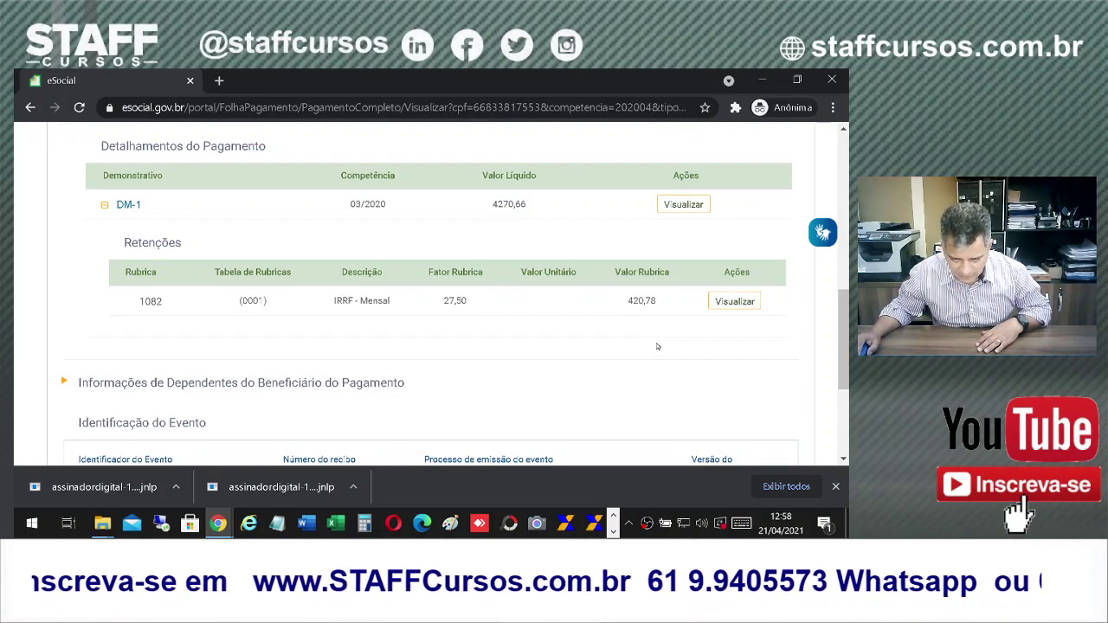
mouse_move(627, 303)
left_mouse_down()
mouse_move(660, 296)
mouse_move(636, 299)
left_mouse_up()
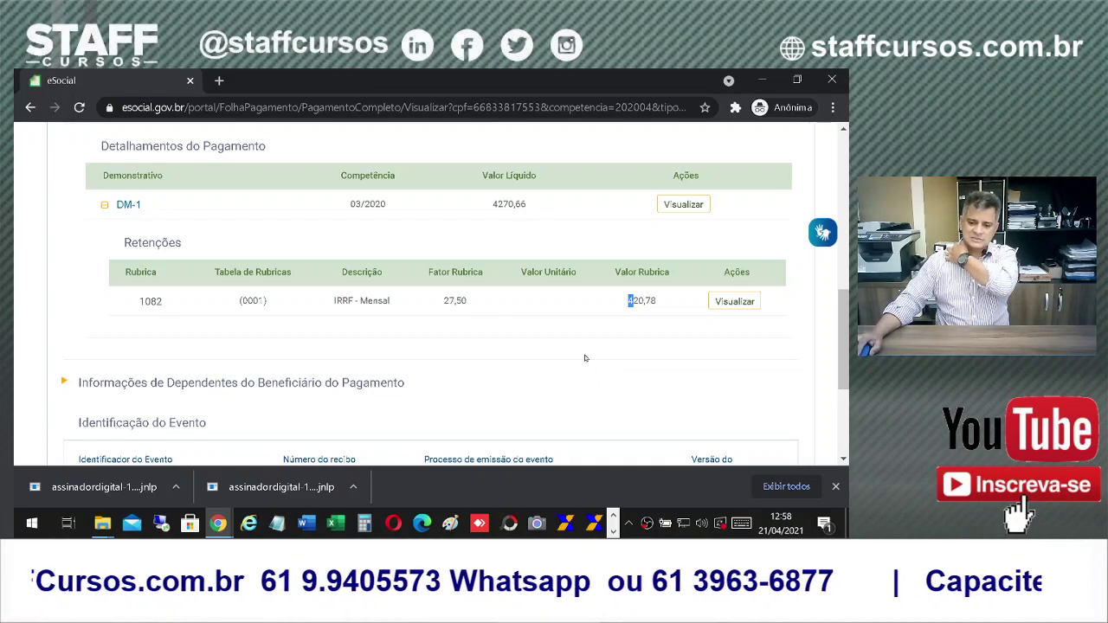
scroll(707, 227, "up", 2)
scroll(727, 312, "down", 3)
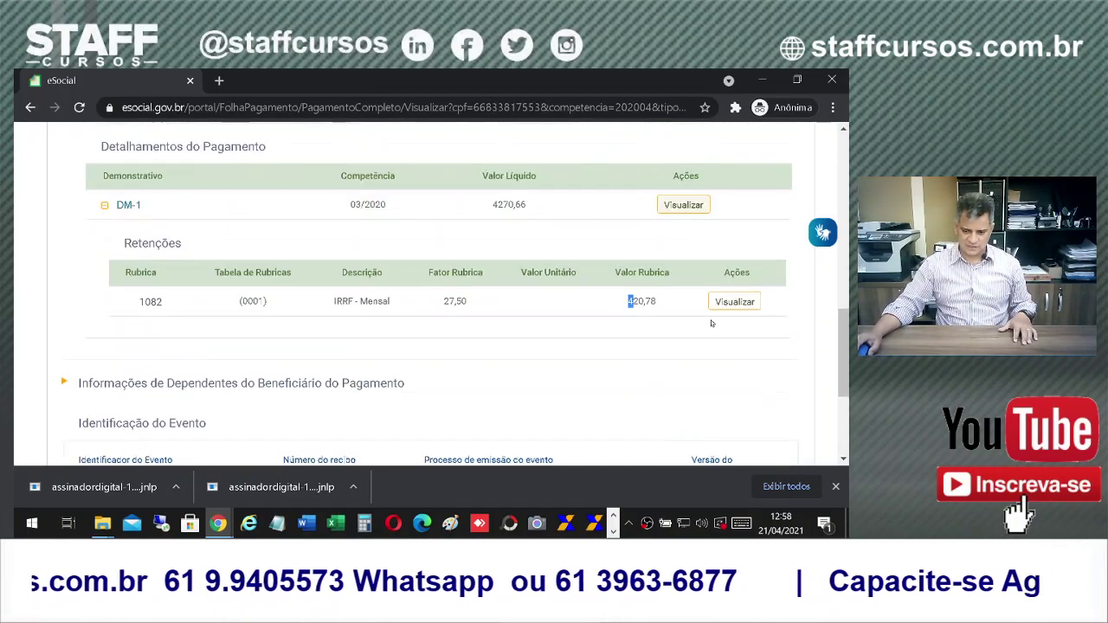
Step: View the IRRF - Mensal retention details: rubric 1082, factor 27,50, value 420,78
left_click(736, 226)
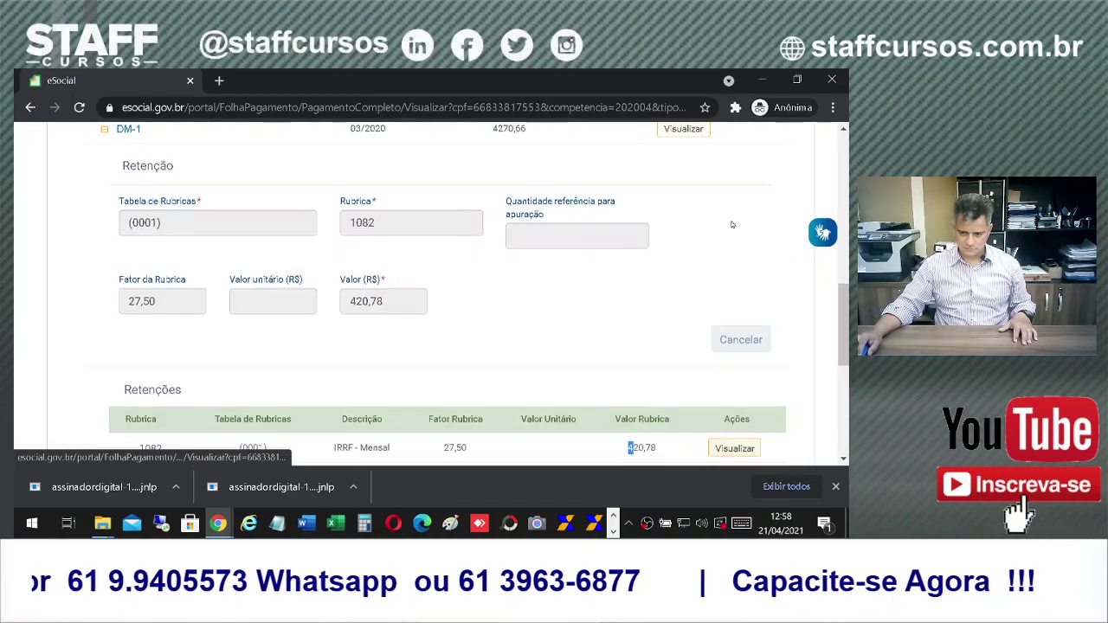
scroll(763, 252, "up", 2)
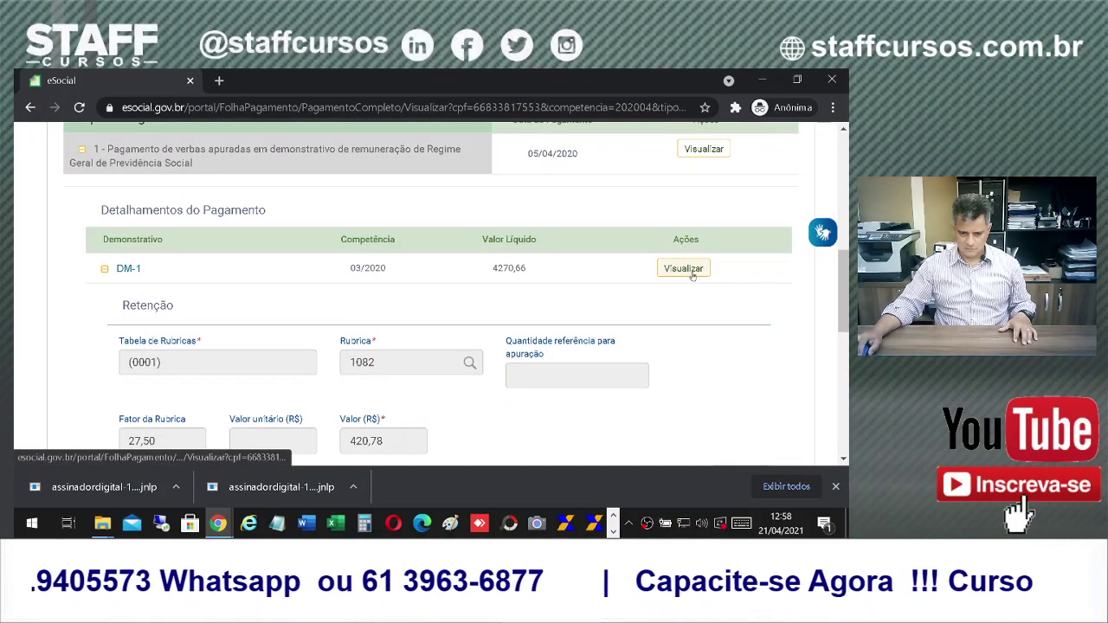
scroll(695, 269, "down", 2)
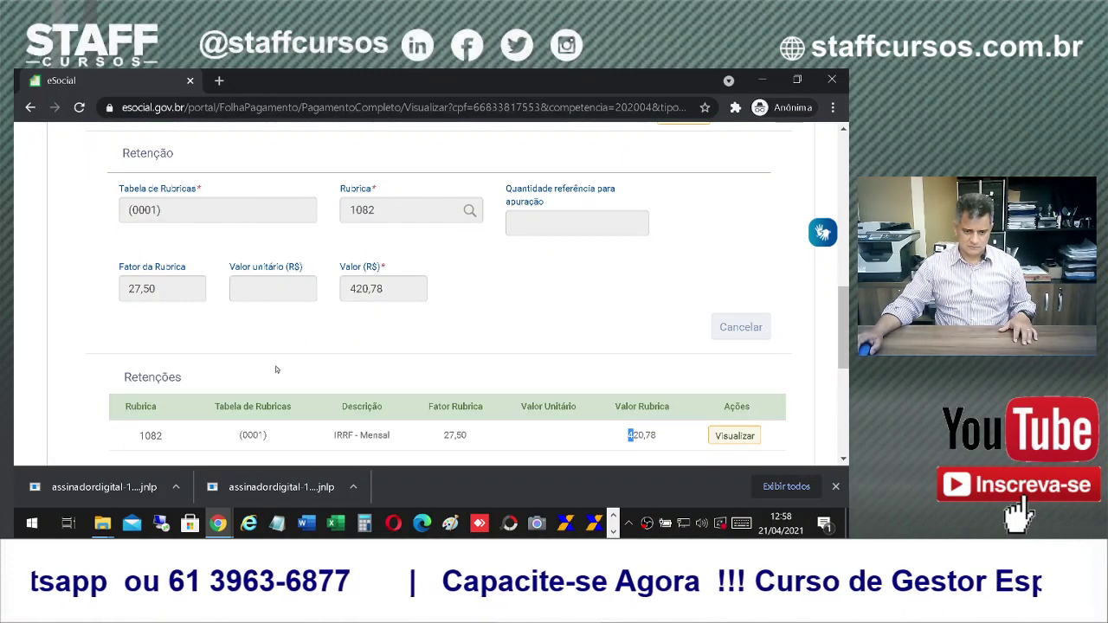
scroll(459, 328, "down", 3)
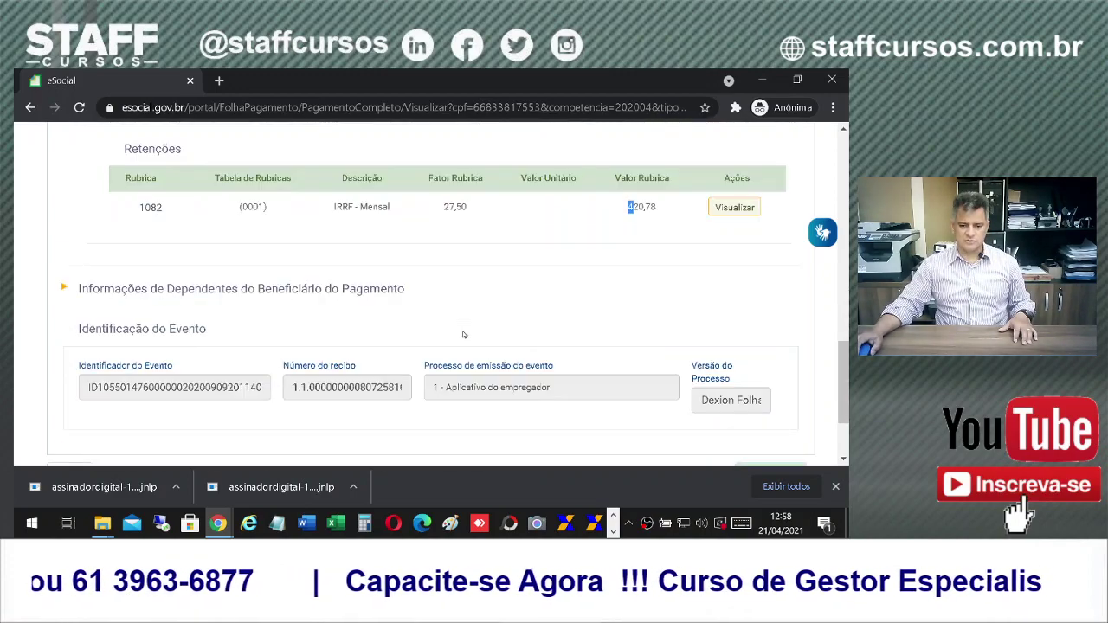
scroll(486, 357, "up", 6)
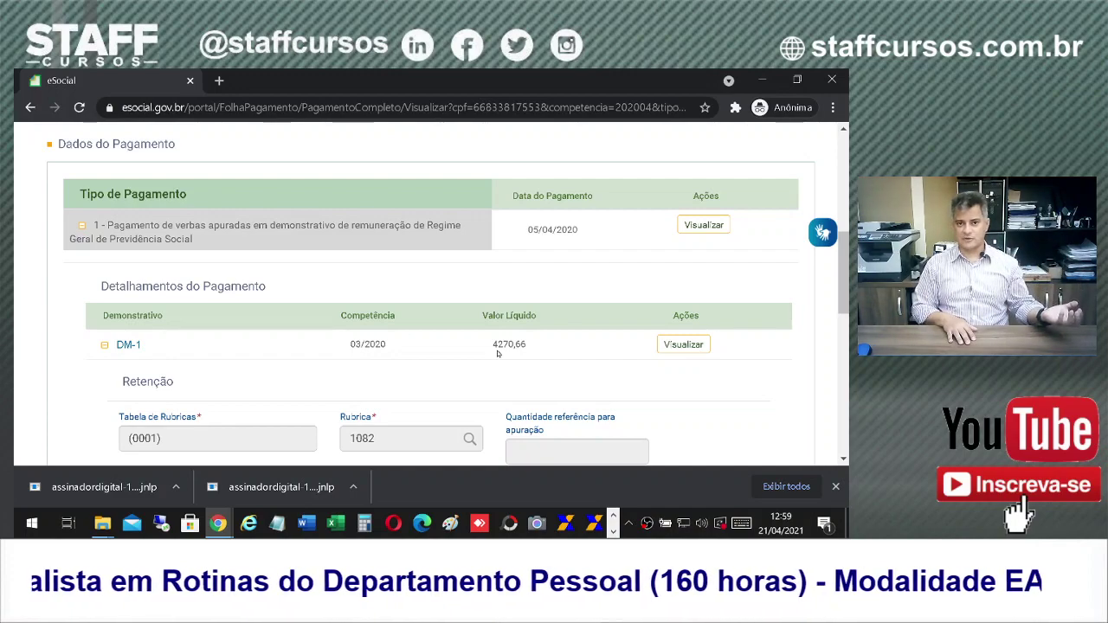
scroll(498, 353, "up", 5)
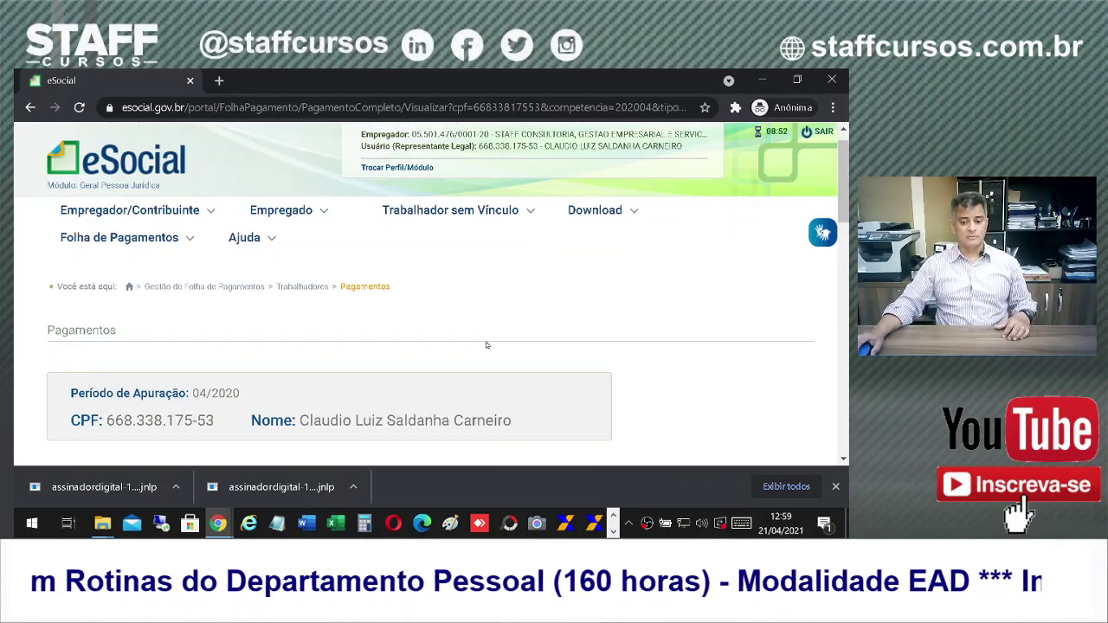
mouse_move(121, 262)
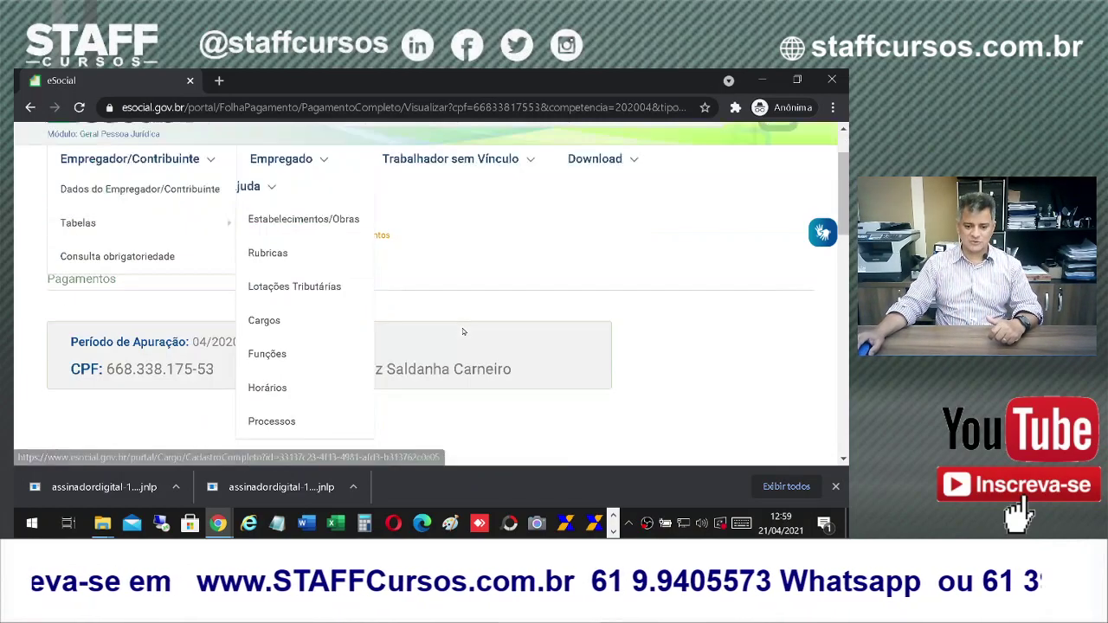
Step: Sign out of eSocial with SAIR, confirm the logout, and close the browser window
scroll(355, 372, "down", 4)
scroll(361, 385, "up", 3)
scroll(360, 386, "up", 1)
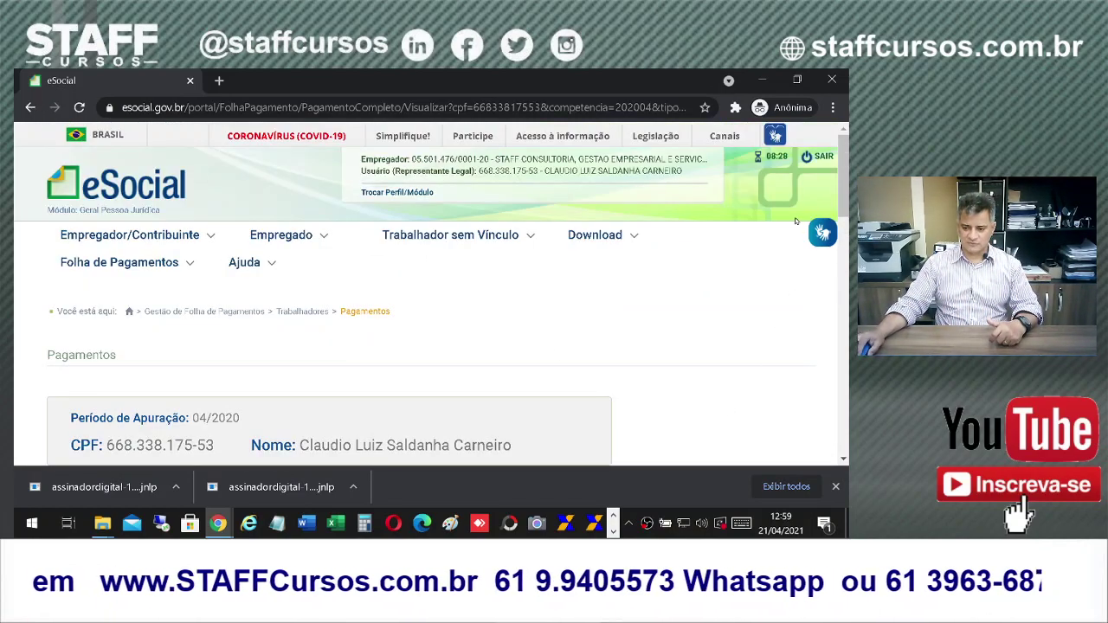
left_click(822, 158)
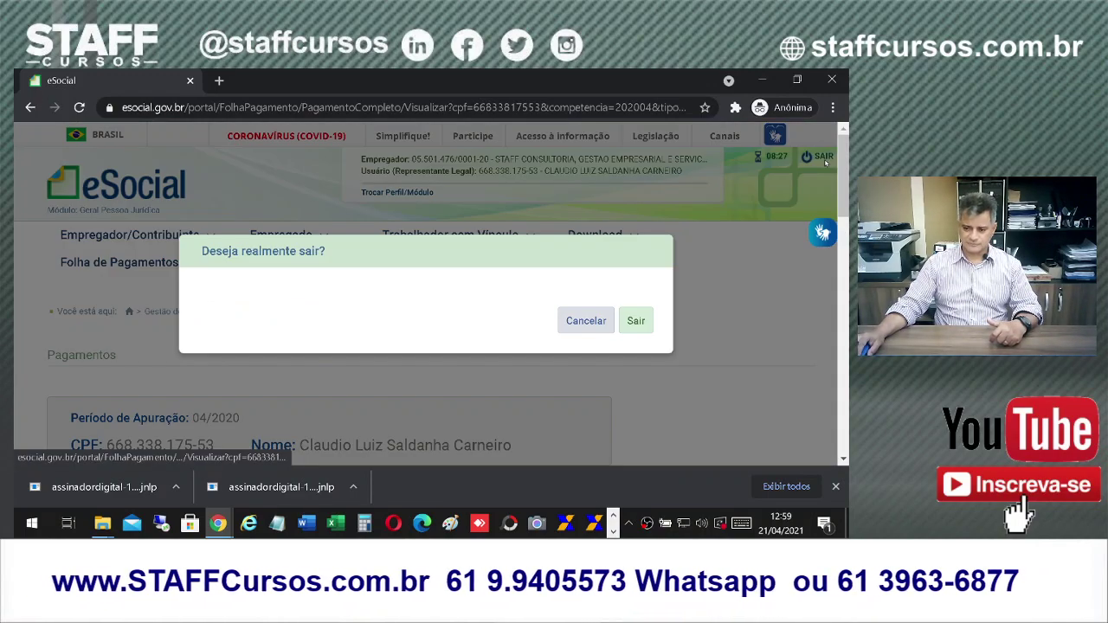
left_click(636, 326)
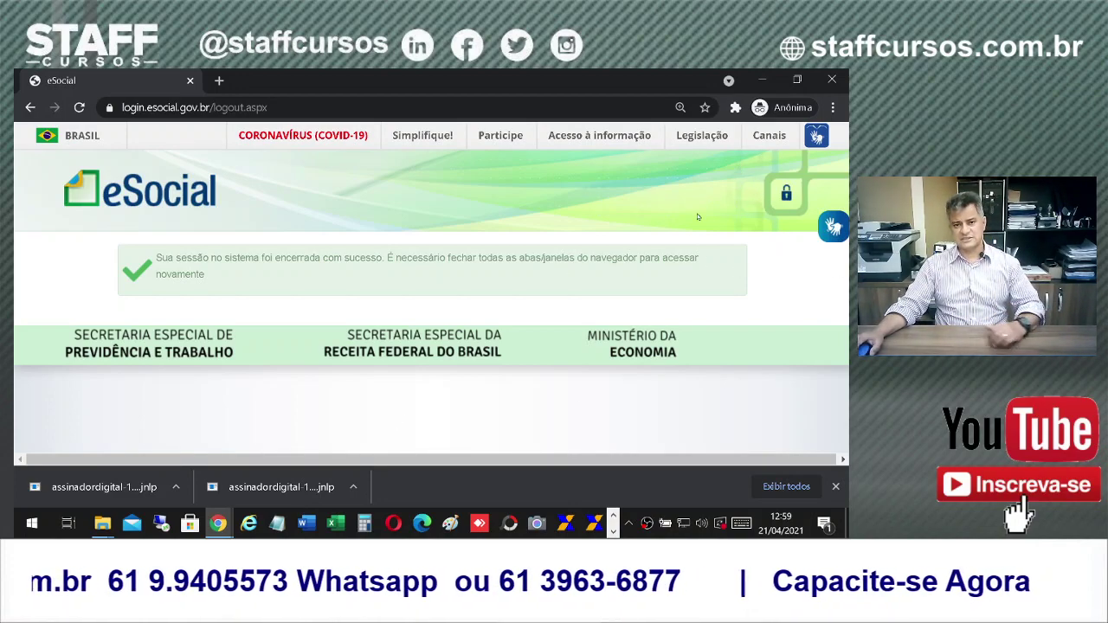
left_click(830, 80)
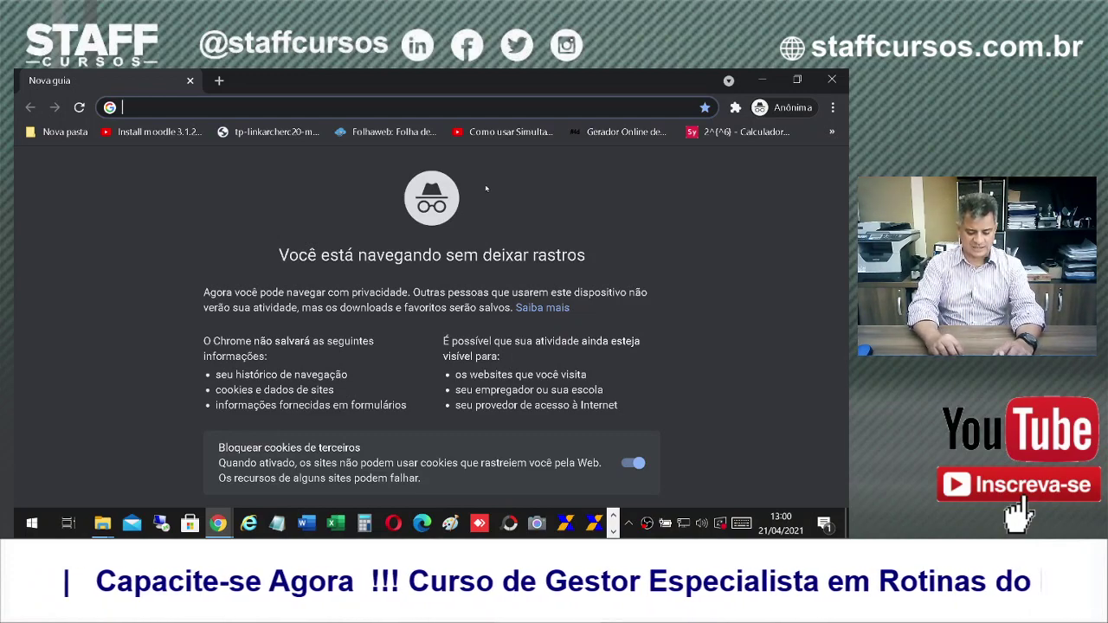
Step: Load the eSocial site from the 'eso' address suggestion and zoom the page to 90%
type("eso")
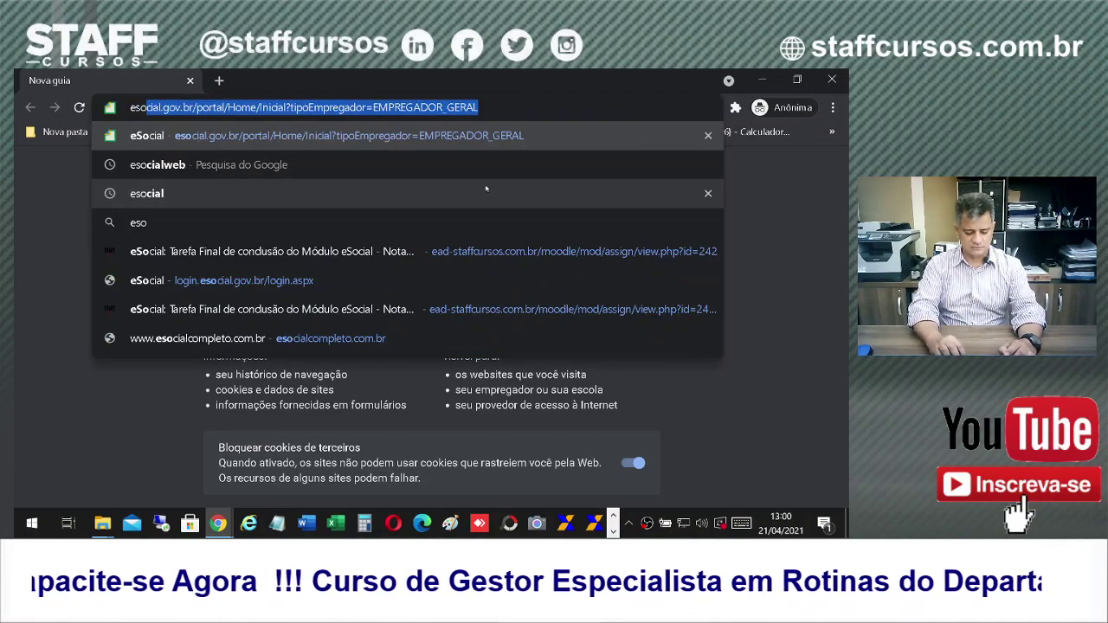
key("Return")
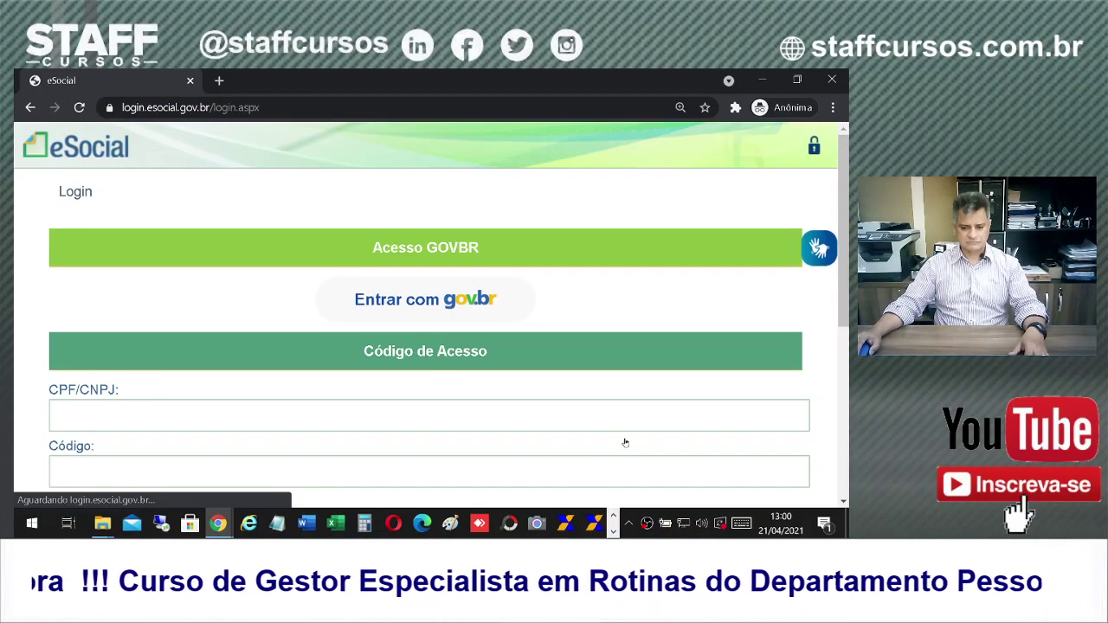
key("ctrl+minus")
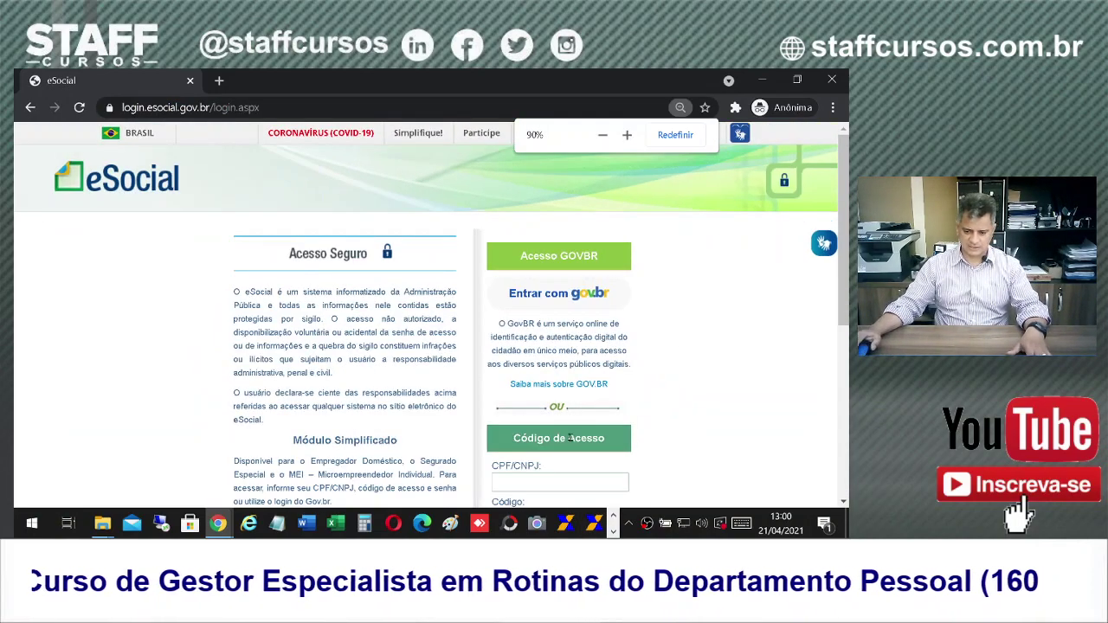
scroll(570, 439, "down", 2)
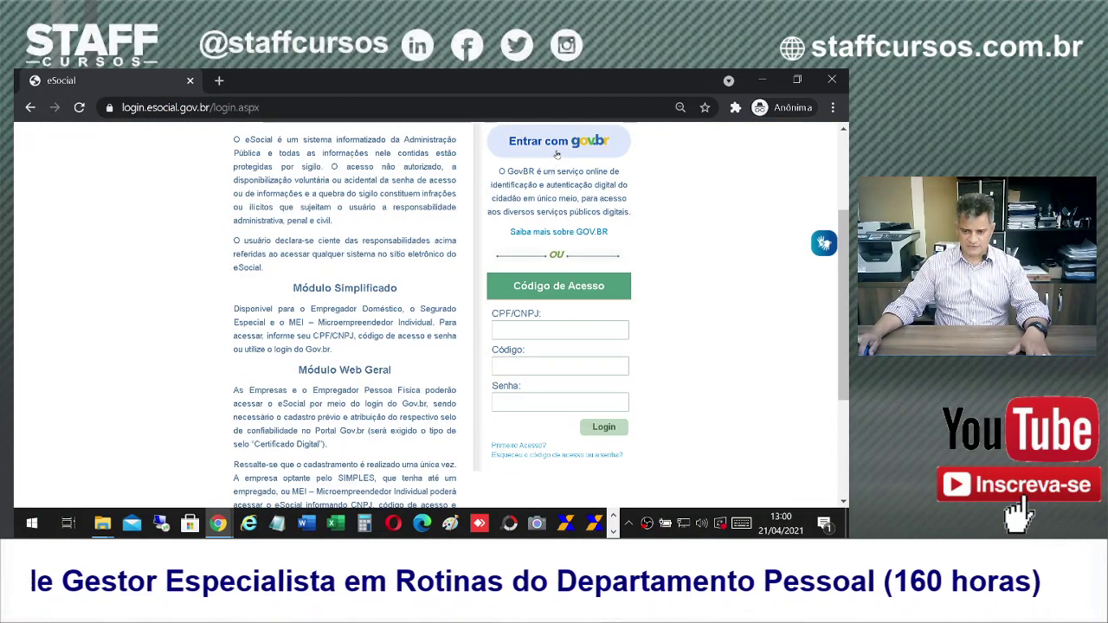
Step: Sign in through gov.br using the individual's digital certificate
left_click(557, 151)
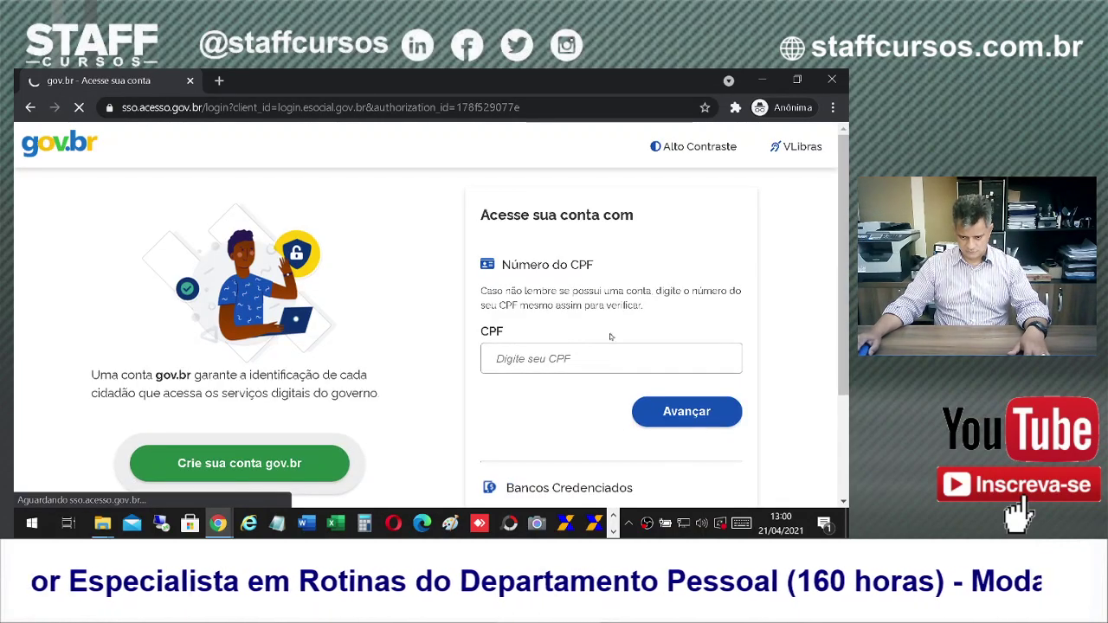
scroll(605, 346, "down", 2)
left_click(552, 374)
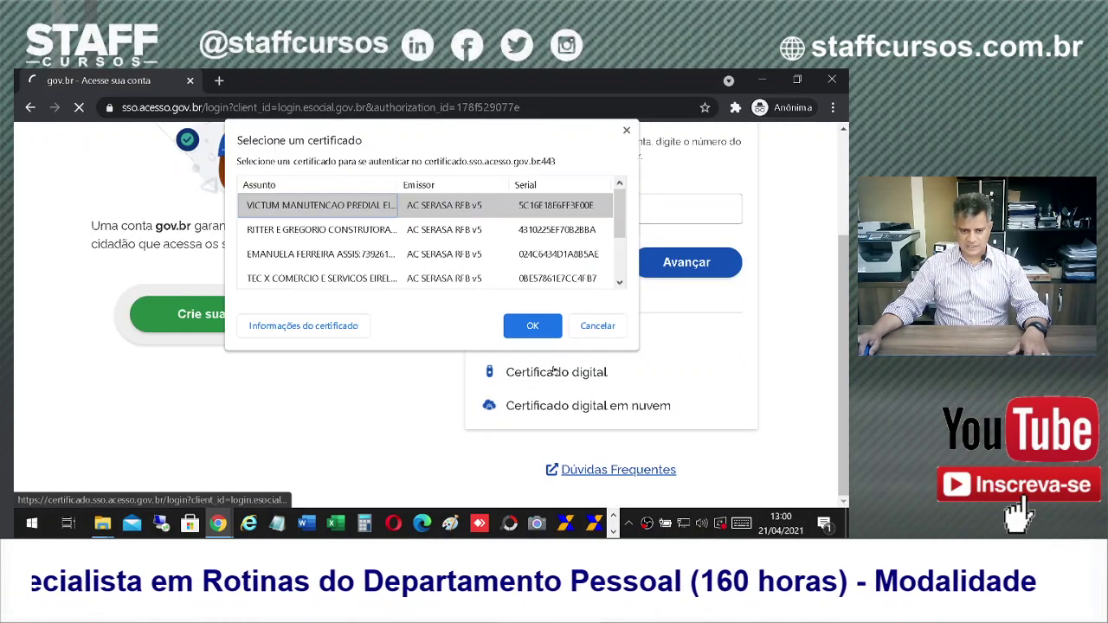
scroll(314, 264, "down", 1)
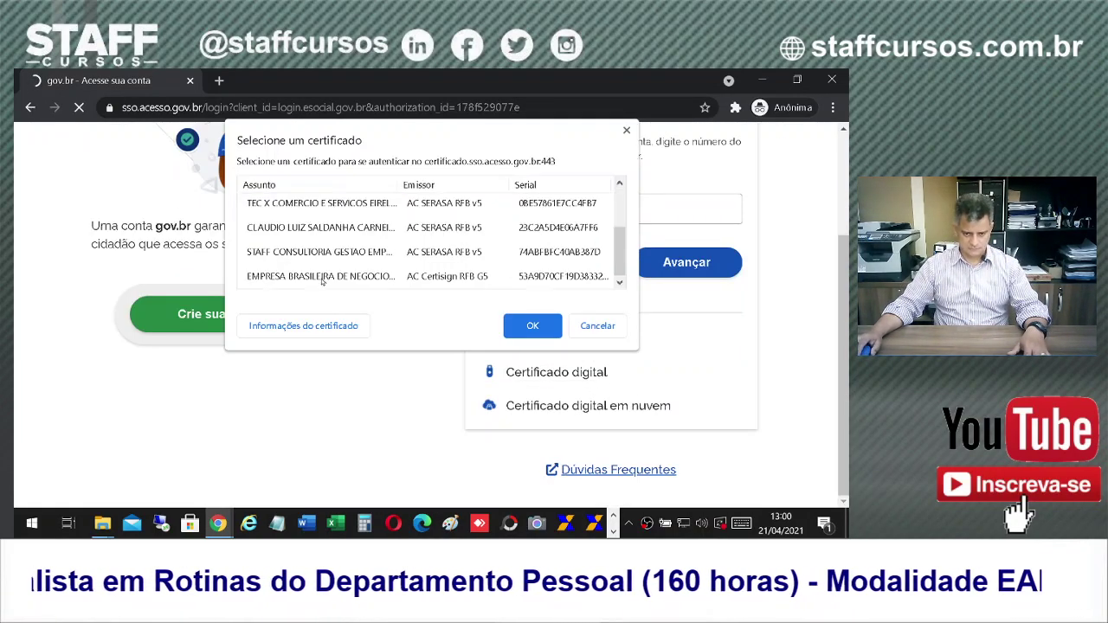
left_click(288, 228)
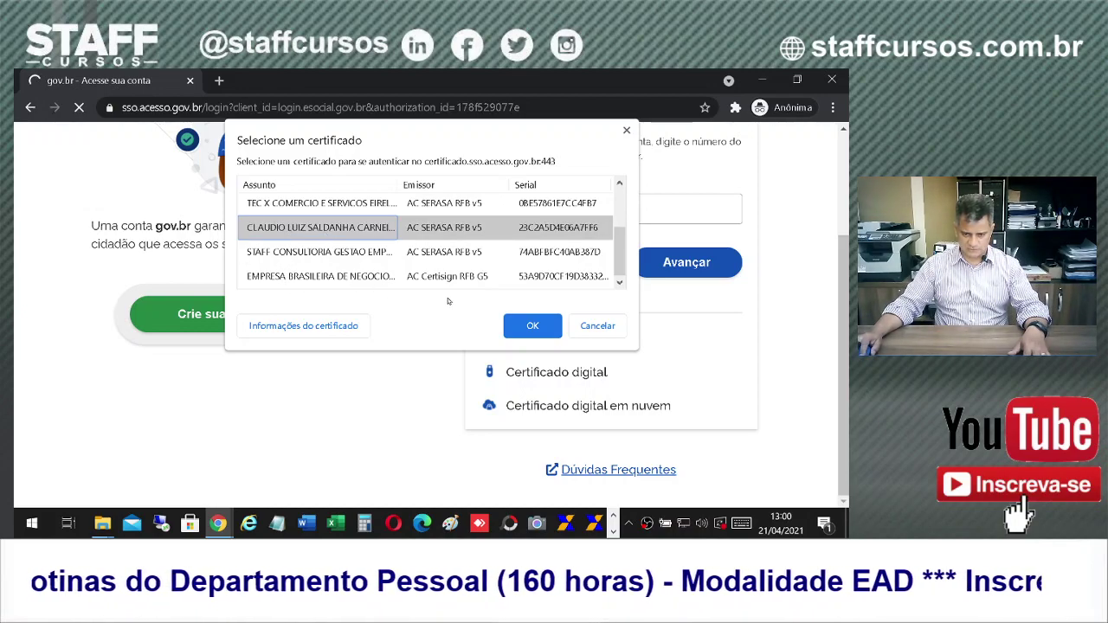
left_click(530, 327)
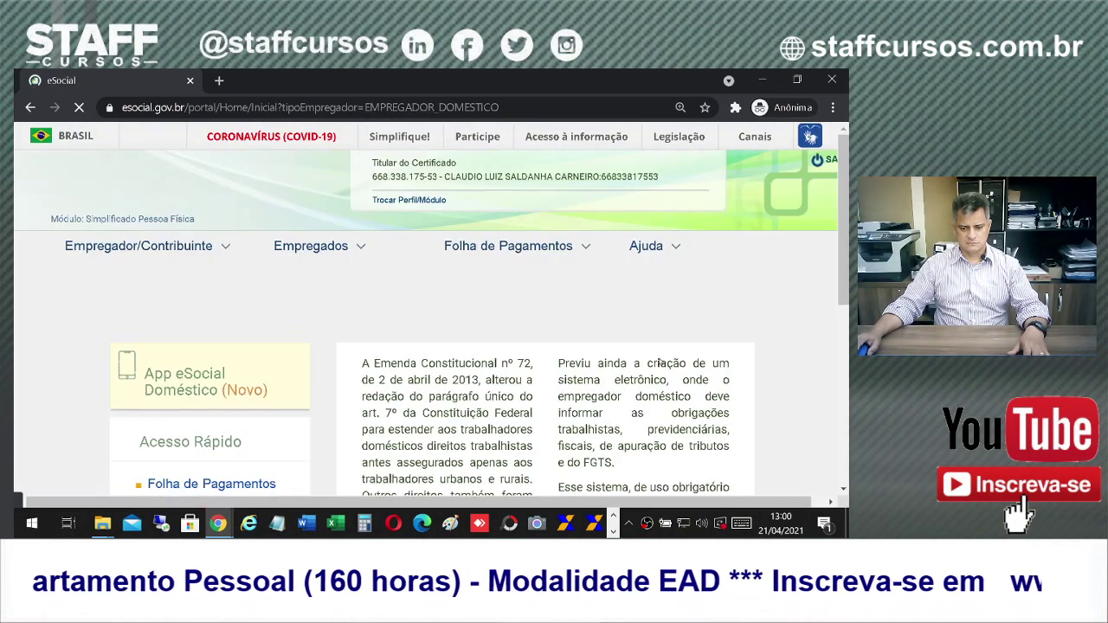
Step: Switch profile to Responsável Legal do CNPJ perante à RFB using the second saved CNPJ
scroll(580, 315, "down", 2)
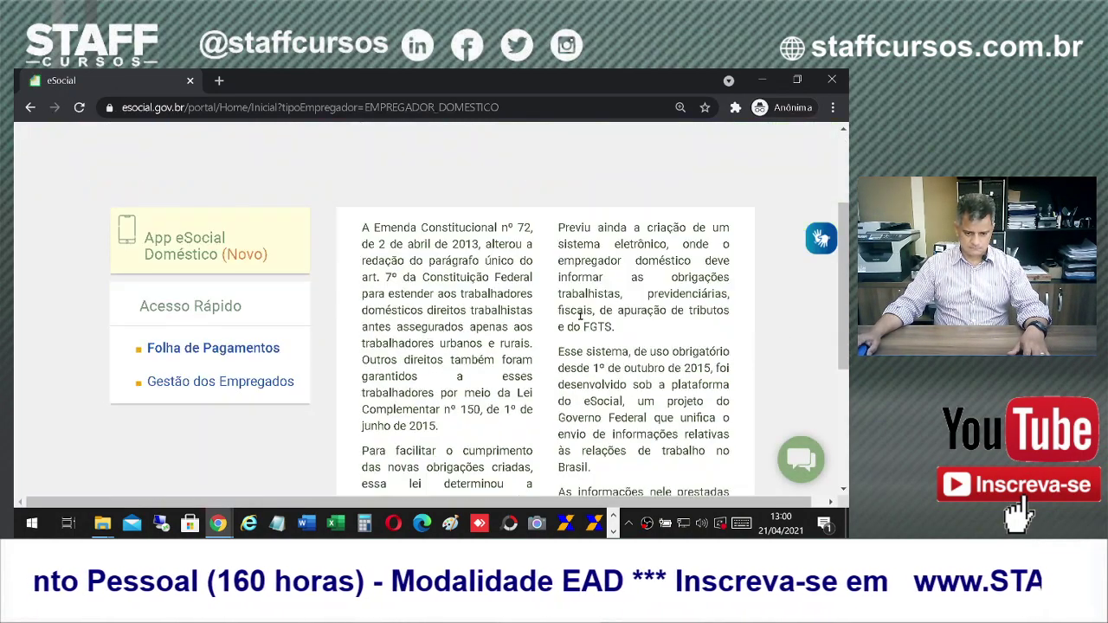
scroll(580, 318, "up", 2)
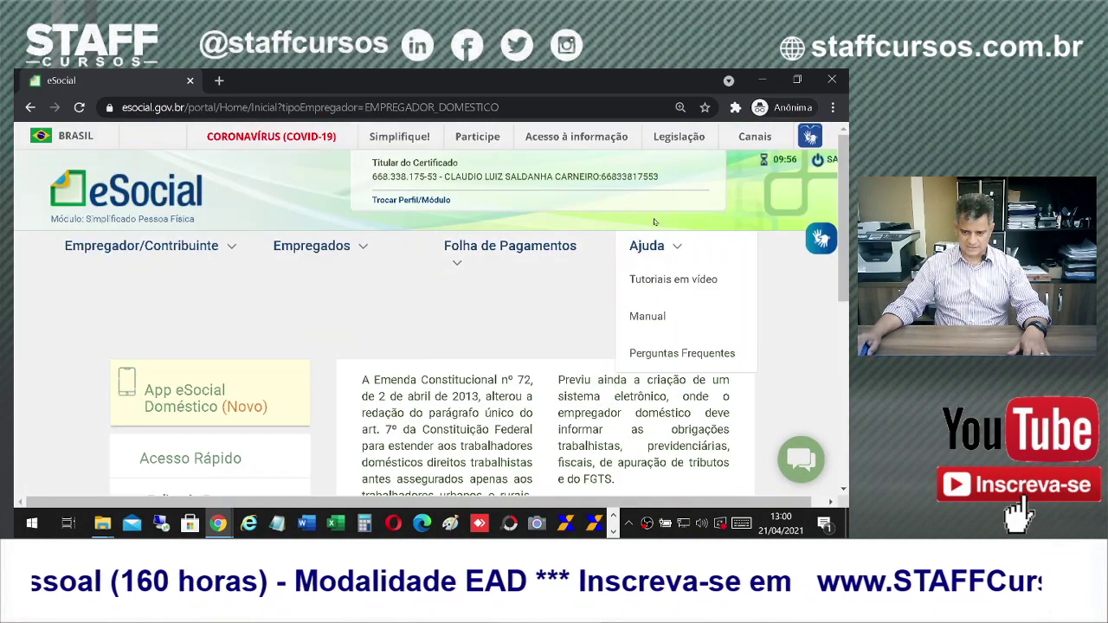
left_click(412, 208)
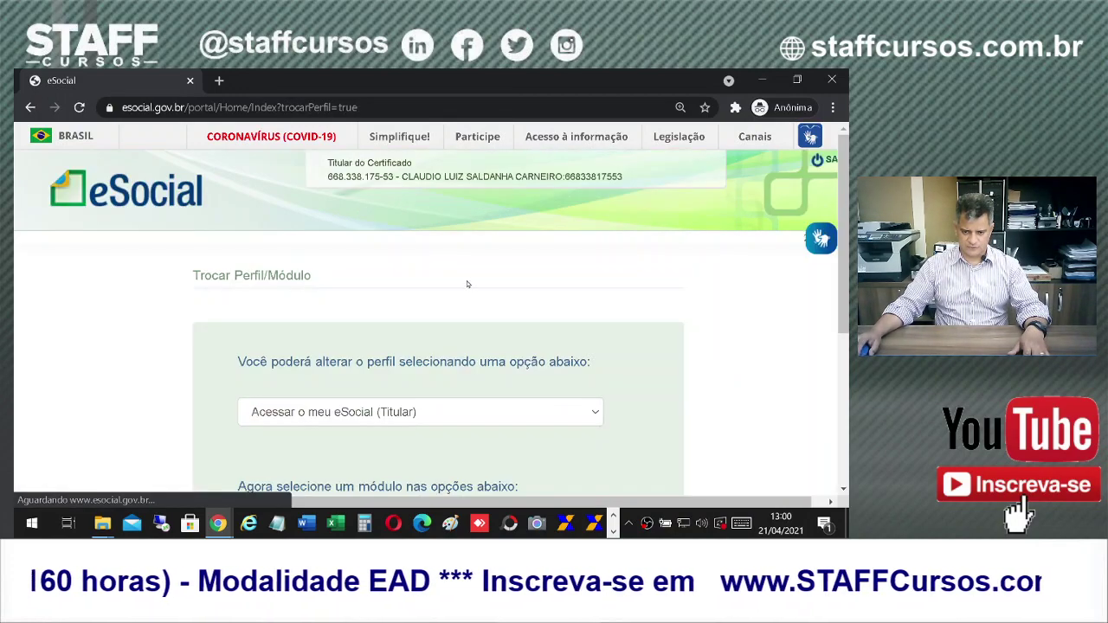
scroll(618, 355, "down", 2)
scroll(446, 271, "down", 1)
left_click(404, 192)
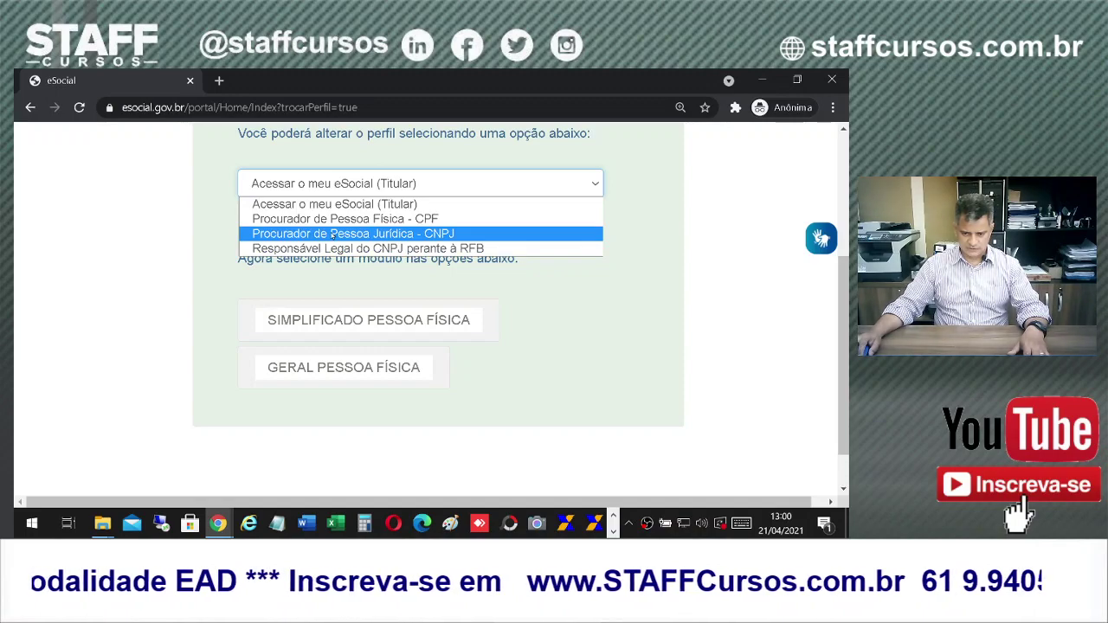
left_click(368, 249)
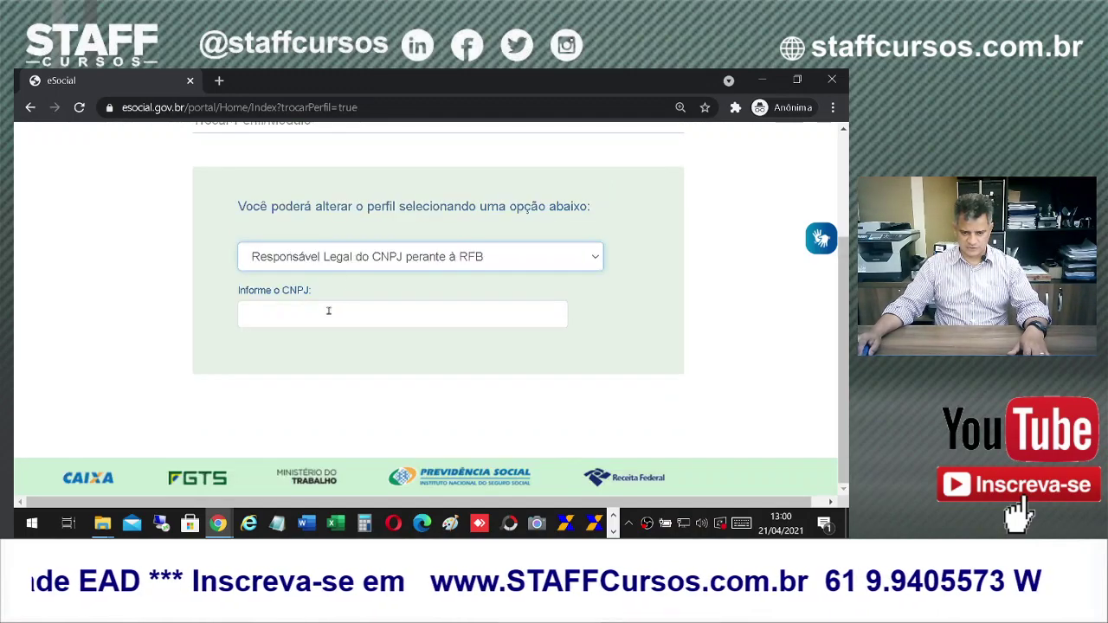
left_click(320, 314)
left_click(287, 379)
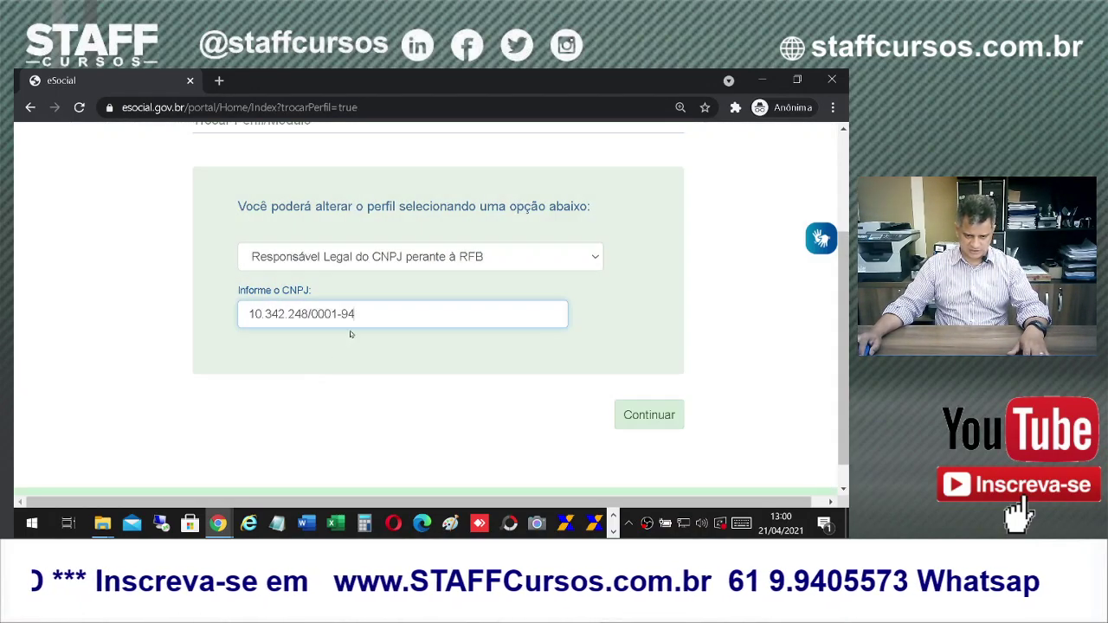
left_click(648, 417)
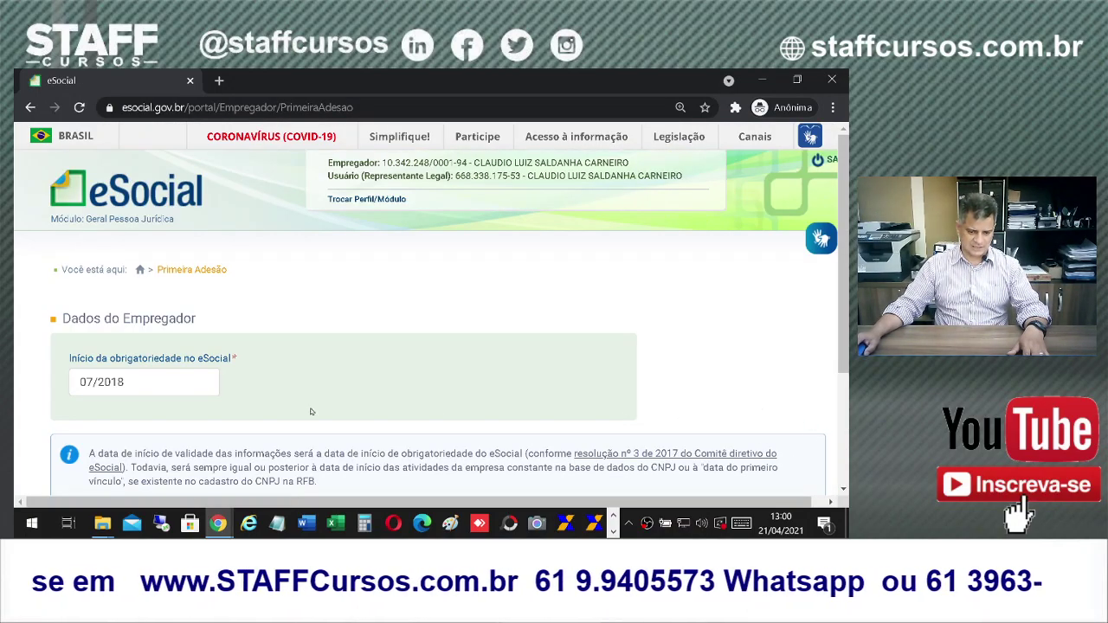
Step: Review the 07/2018 obligation start date on Primeira Adesão and continue
scroll(311, 412, "down", 2)
scroll(292, 242, "up", 2)
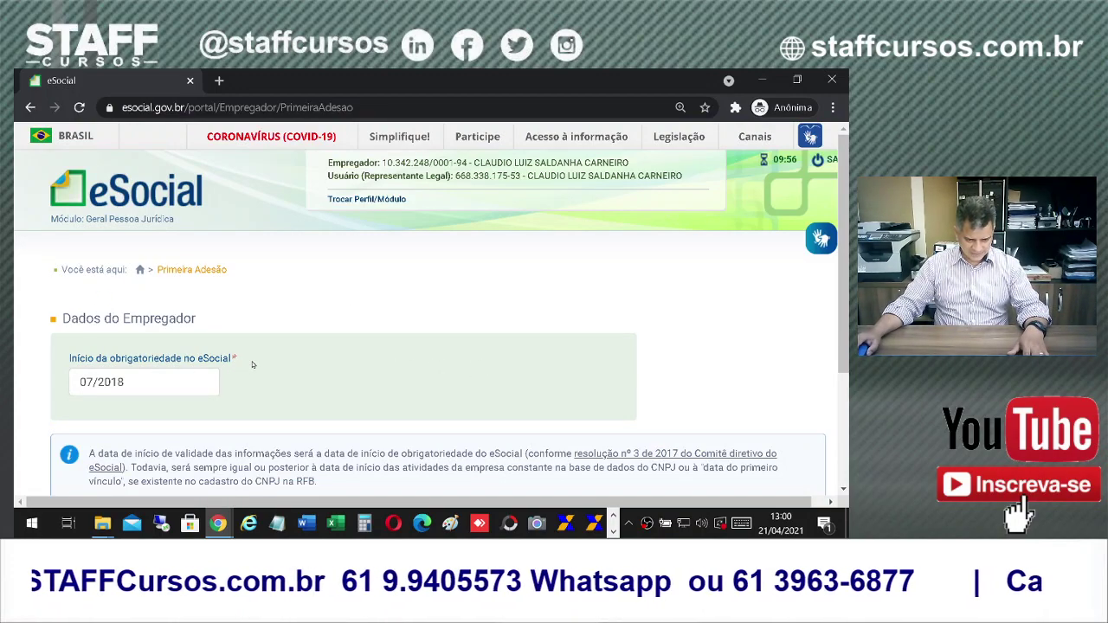
scroll(252, 364, "down", 1)
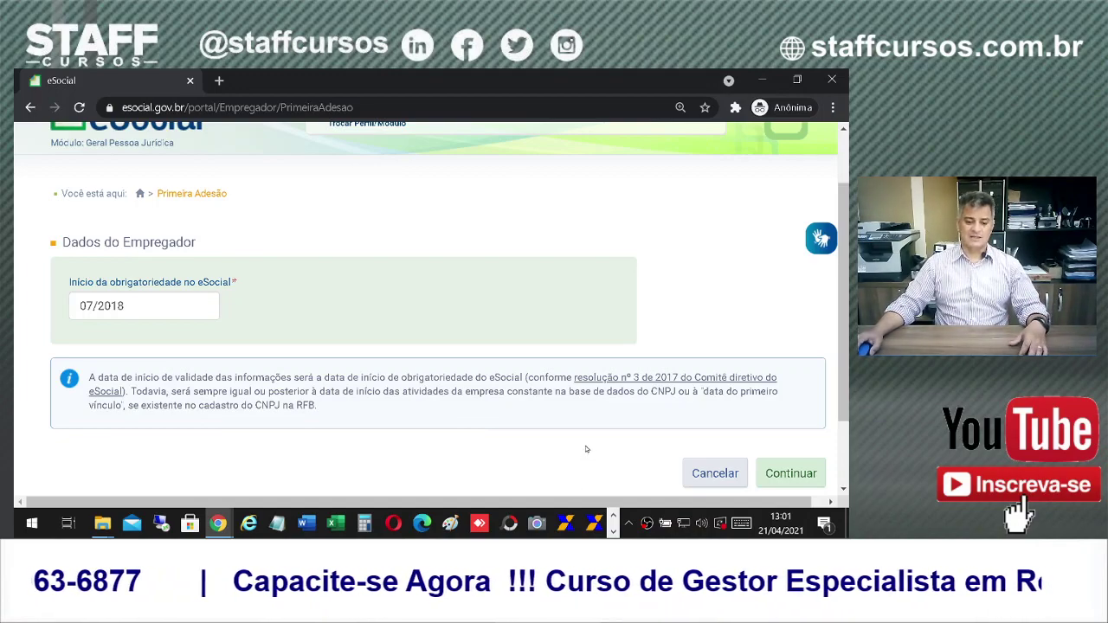
scroll(587, 447, "up", 2)
scroll(589, 416, "down", 3)
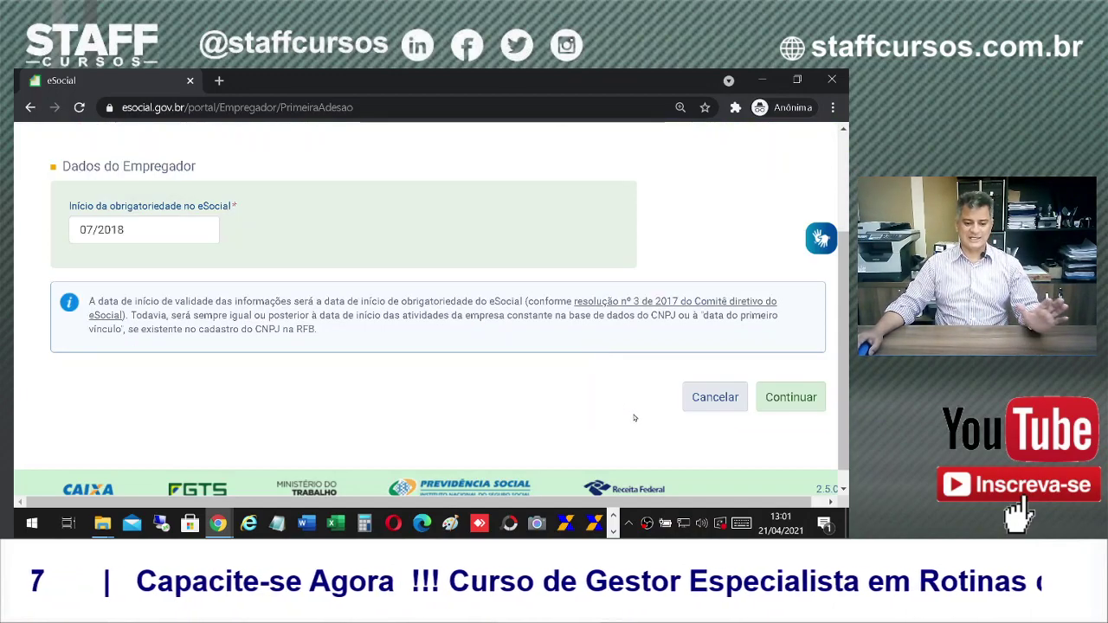
scroll(682, 459, "up", 3)
scroll(655, 455, "down", 2)
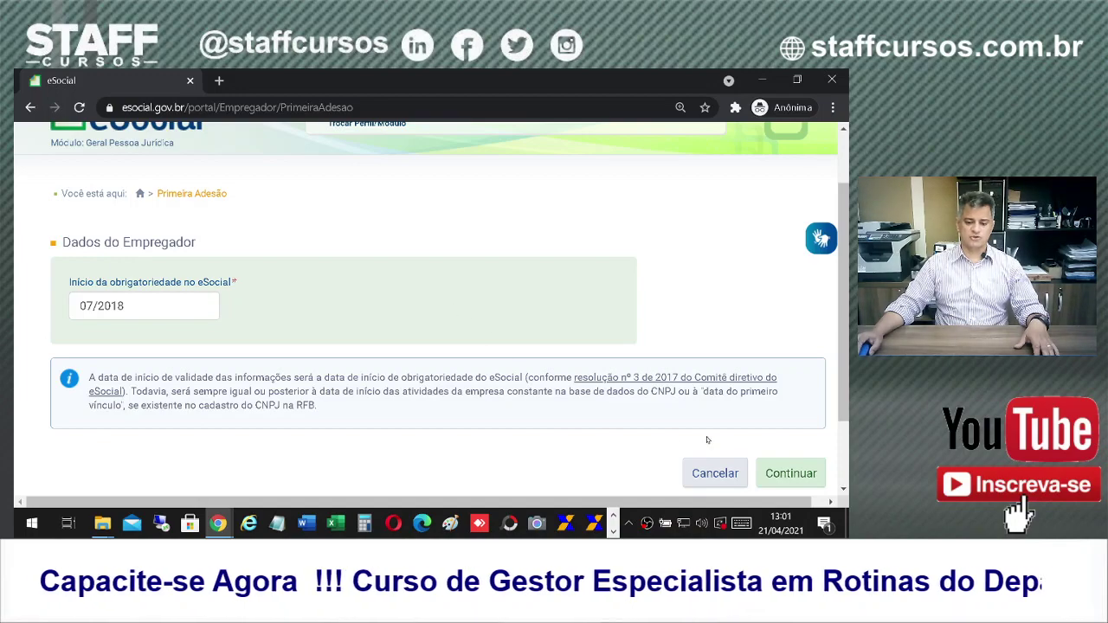
left_click(783, 473)
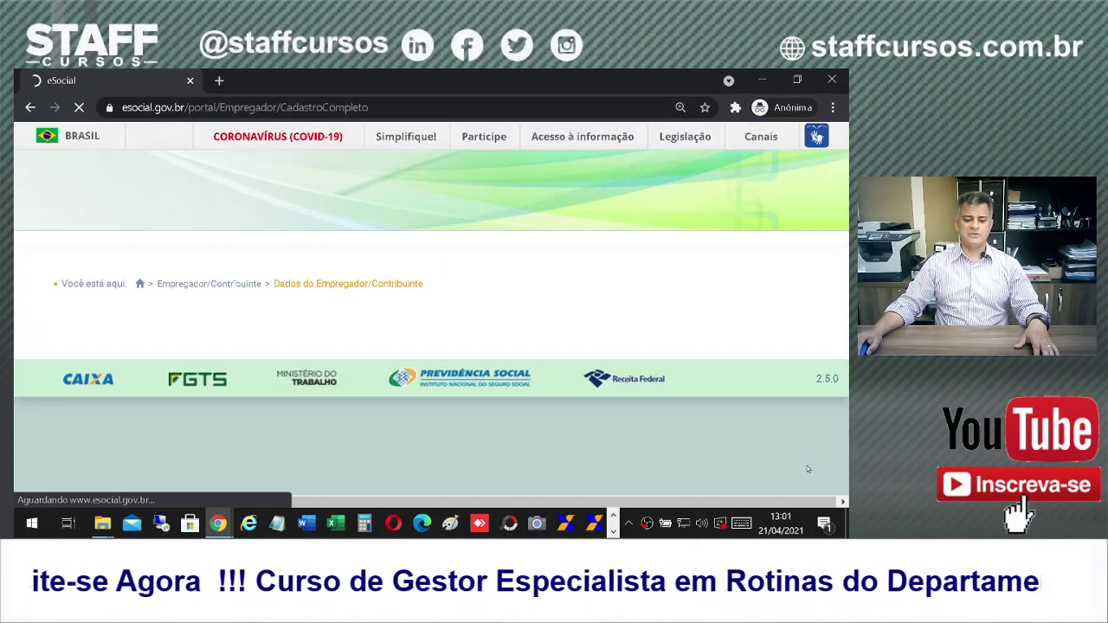
scroll(605, 333, "down", 3)
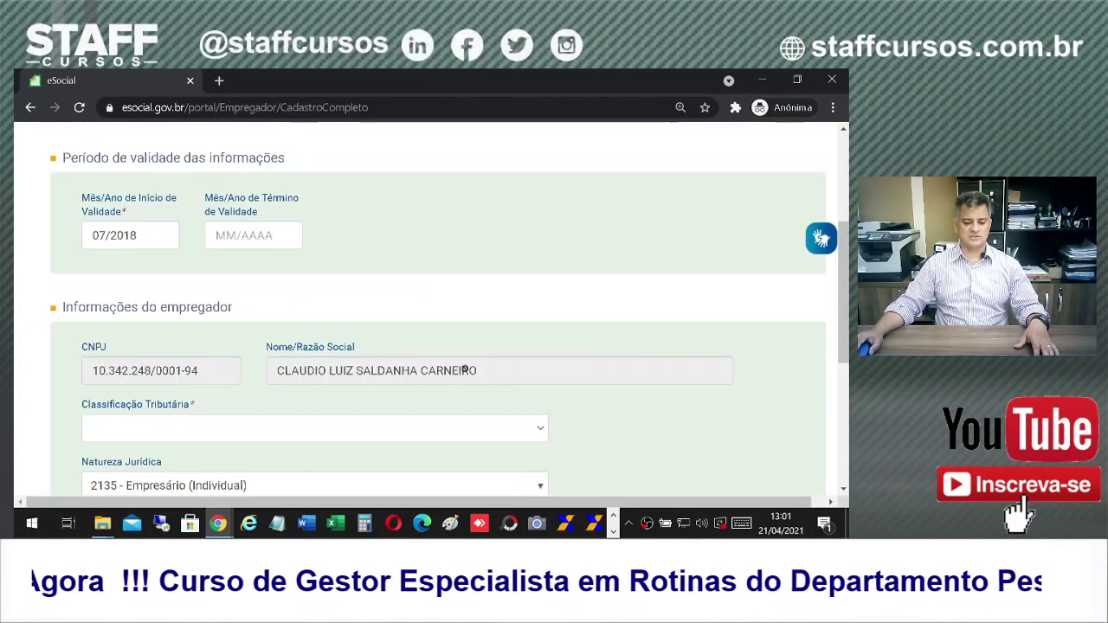
scroll(233, 277, "down", 1)
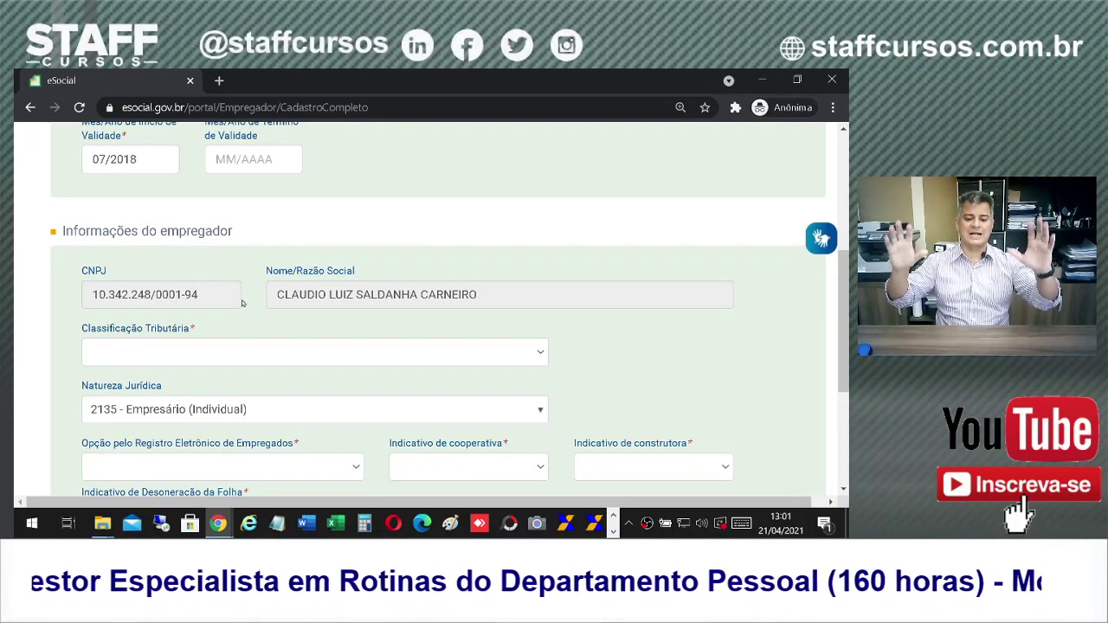
scroll(441, 394, "down", 2)
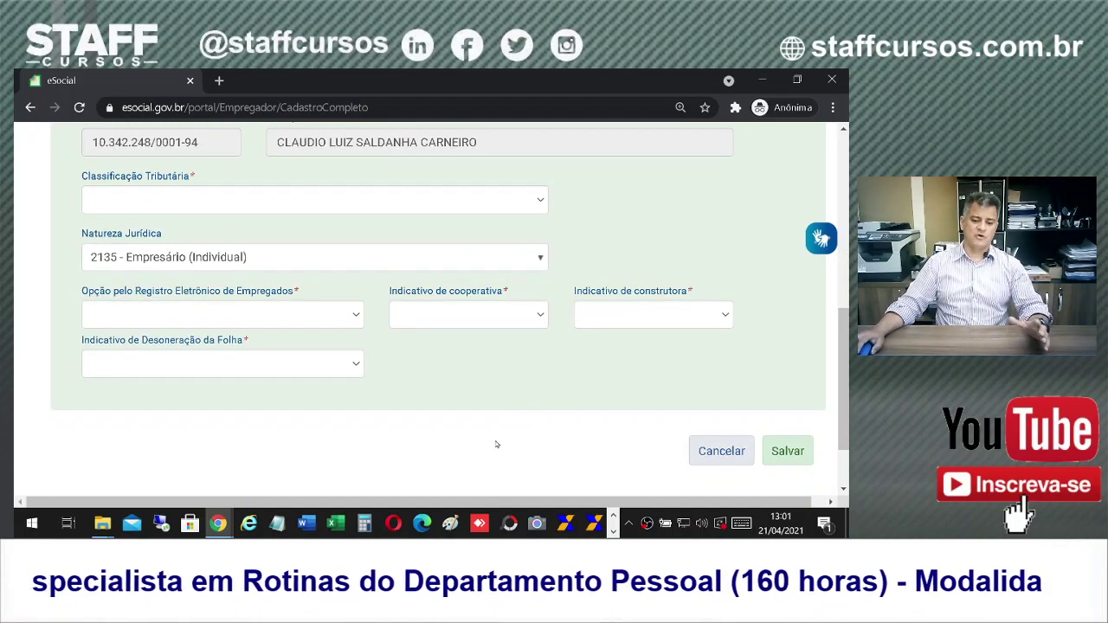
scroll(506, 420, "up", 1)
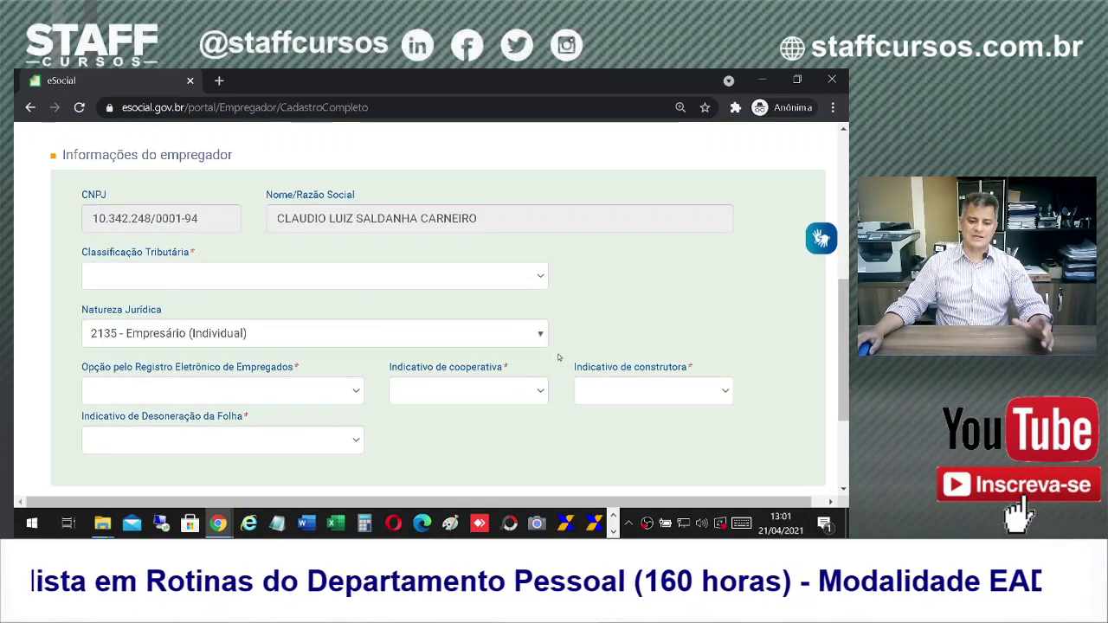
scroll(557, 355, "up", 5)
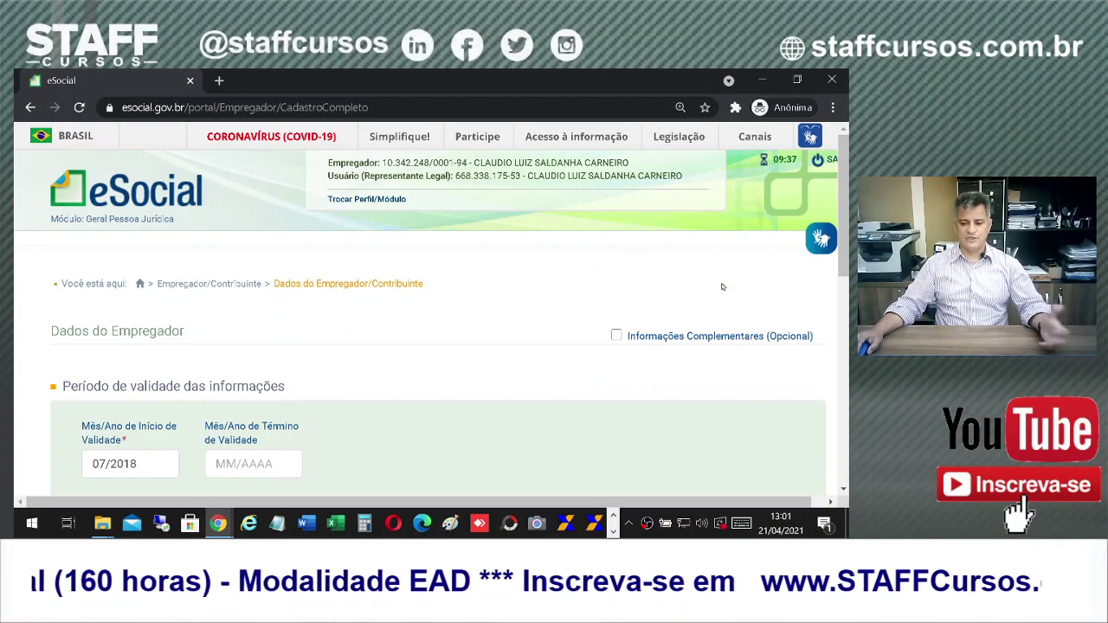
scroll(401, 379, "down", 2)
scroll(441, 343, "down", 4)
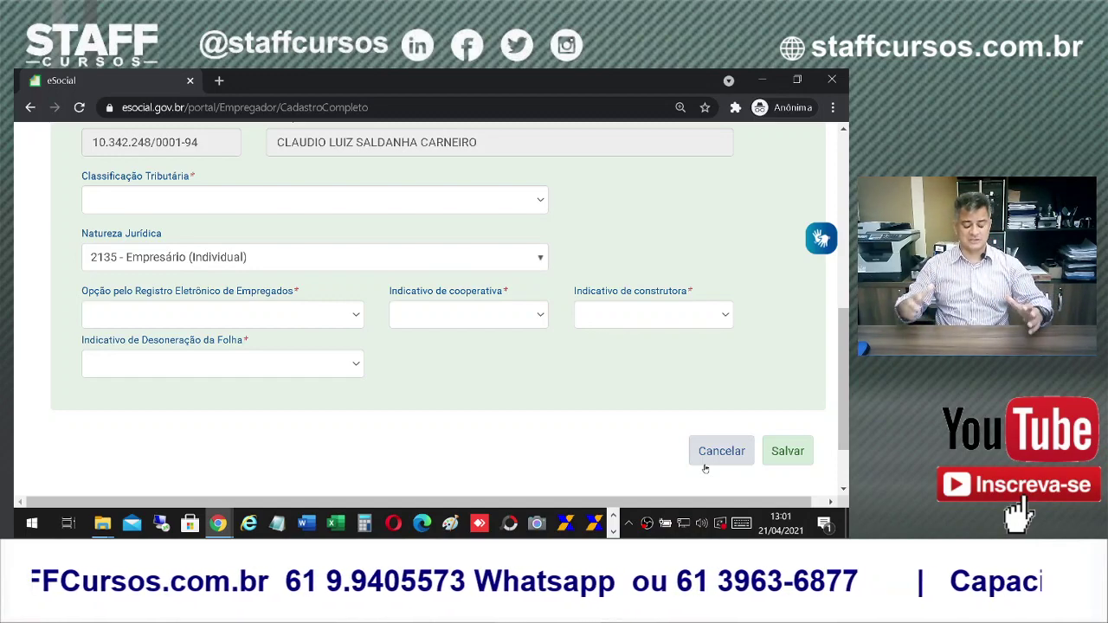
Step: Cancel the employer data form, then cancel the Primeira Adesão step
left_click(717, 459)
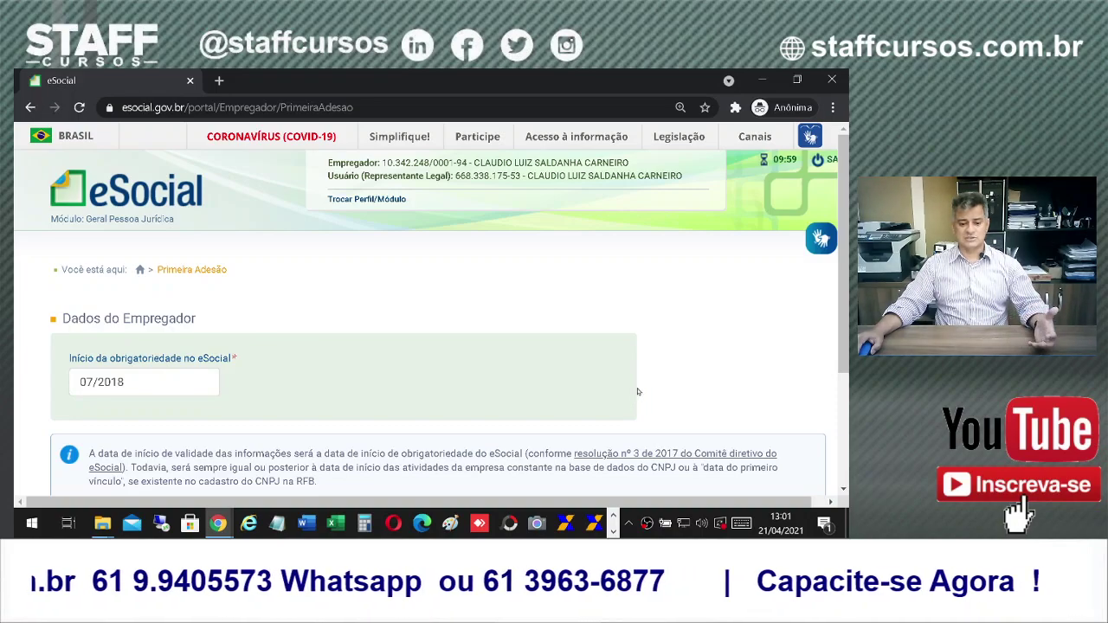
scroll(637, 392, "down", 2)
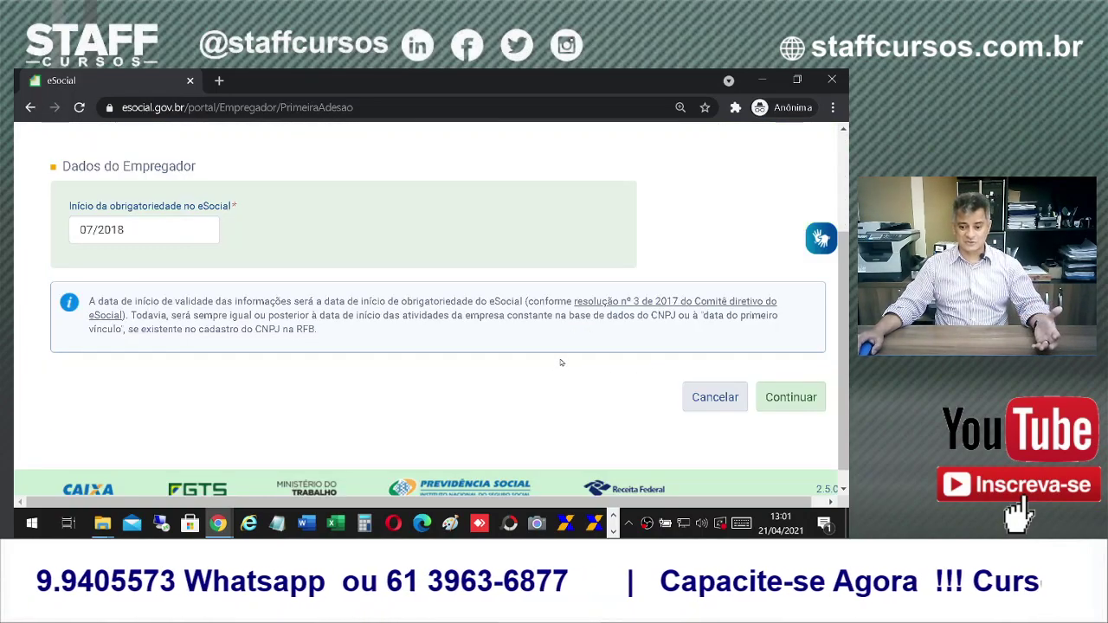
scroll(561, 363, "up", 2)
scroll(646, 378, "down", 2)
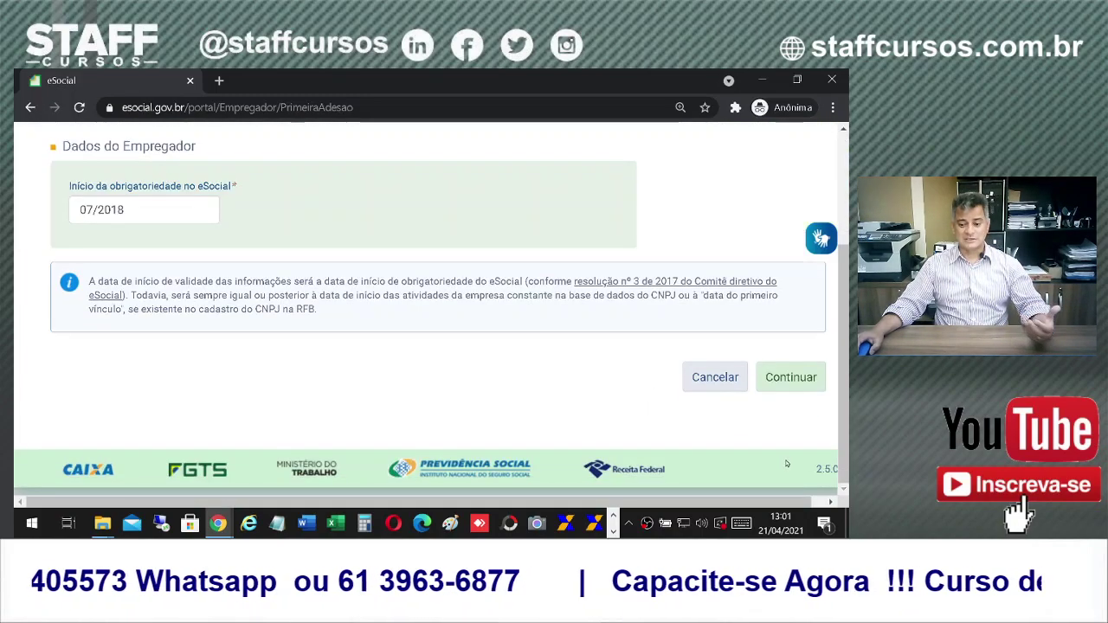
left_click(714, 379)
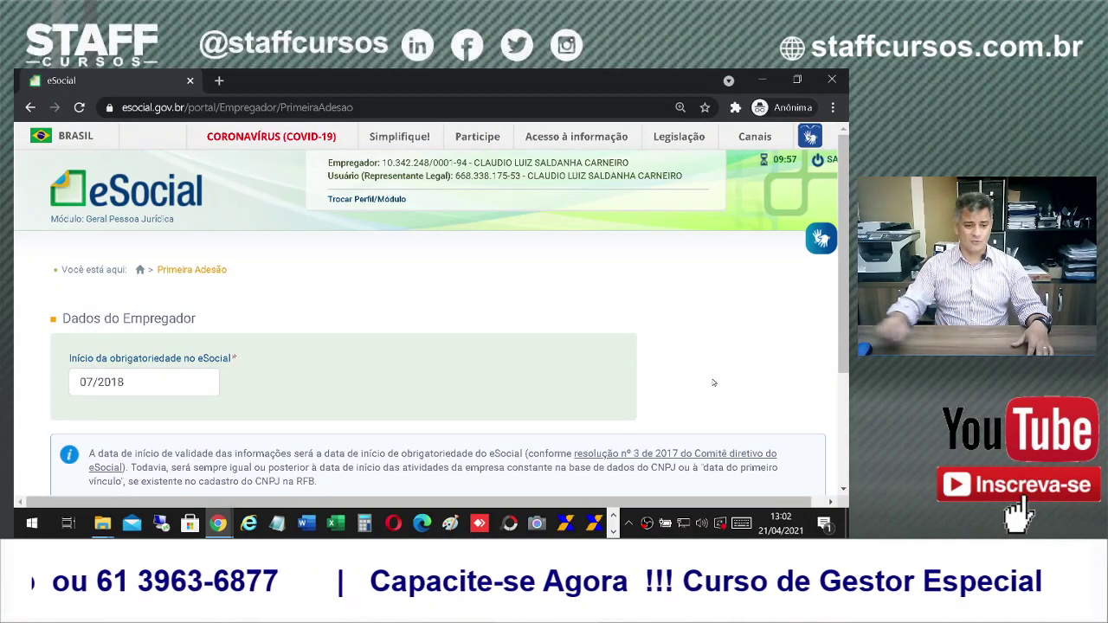
left_click(613, 530)
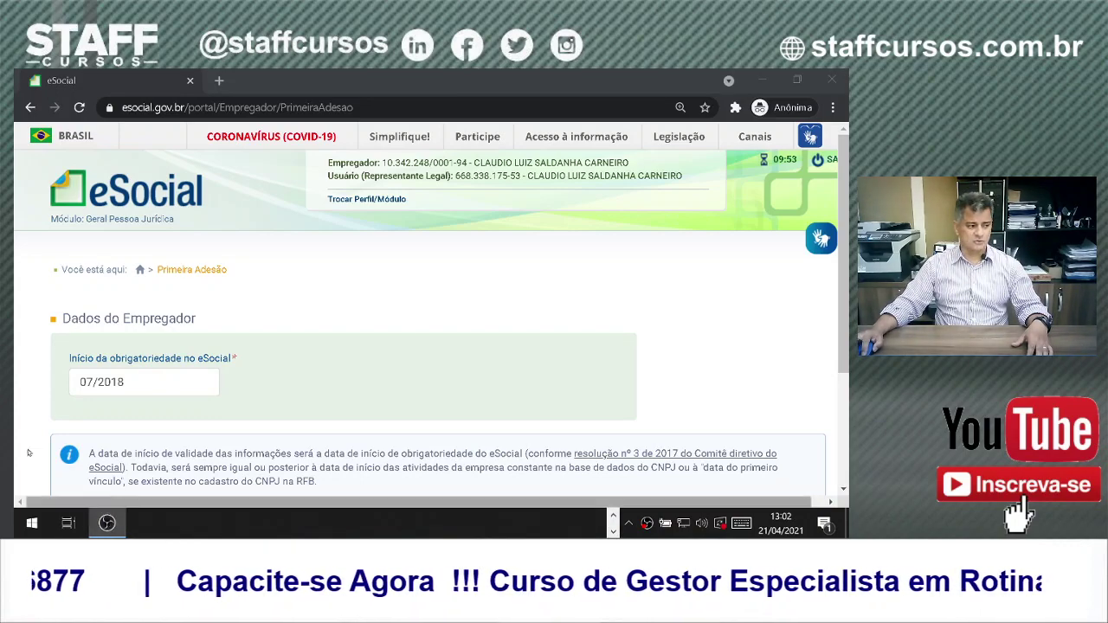